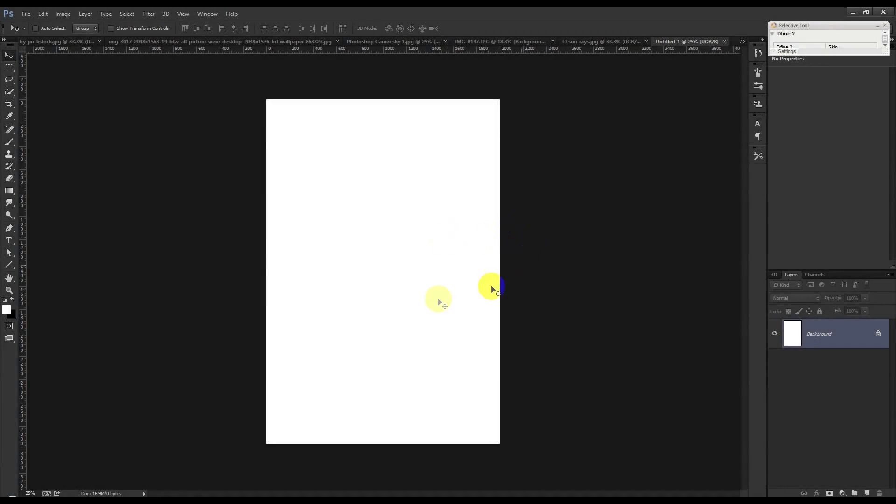
- In IMG_0147.JPG, select both hiker layers, check their visibility, and drag them toward the blank poster
scroll(549, 240, "up", 1)
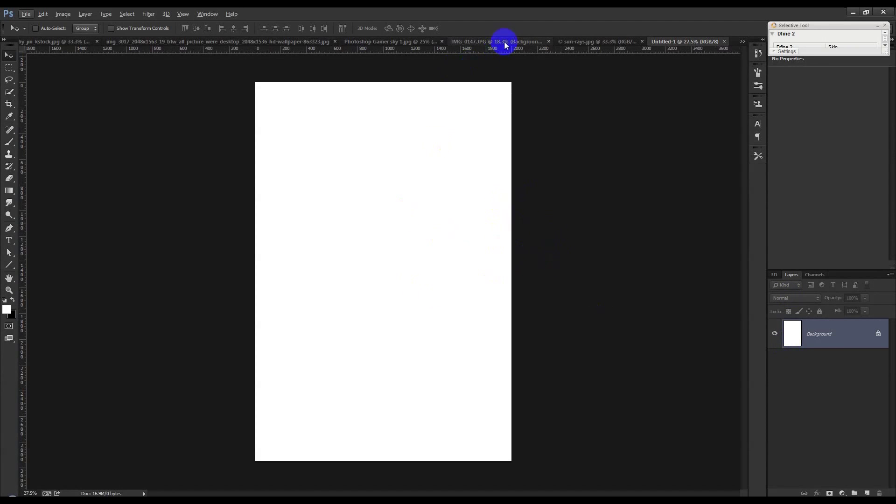
left_click(503, 41)
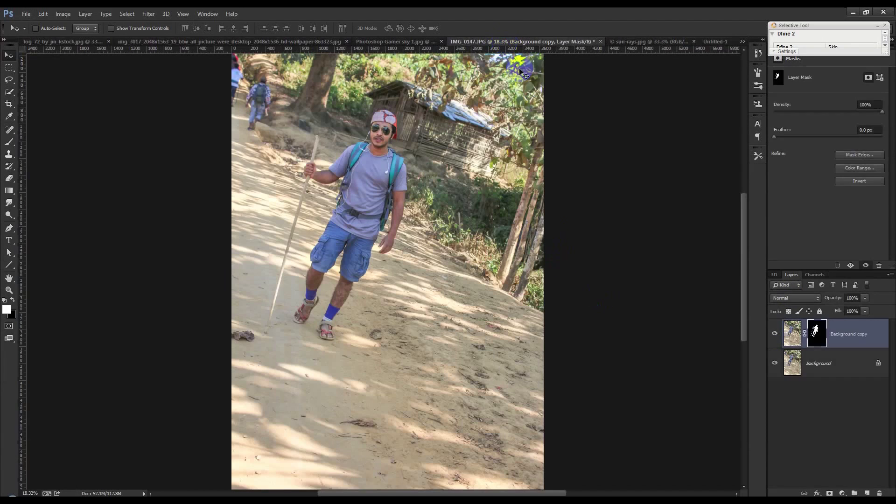
left_click(832, 362, "shift")
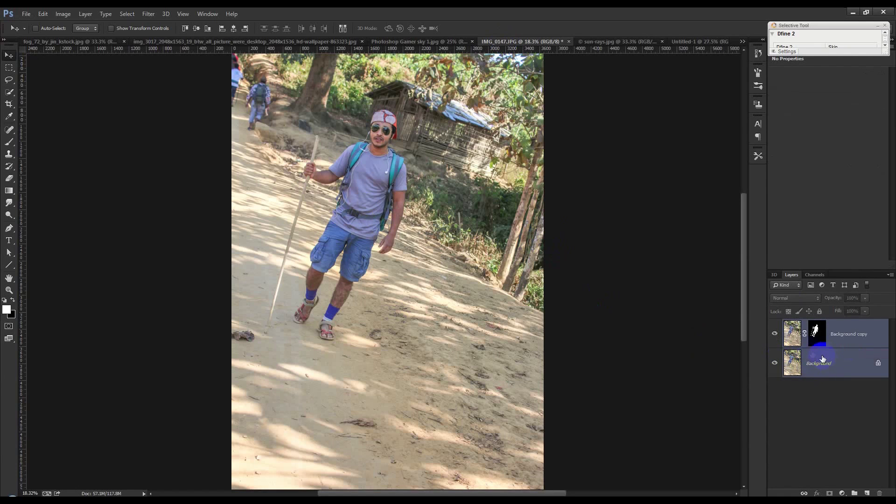
left_click(775, 363)
left_click(775, 364)
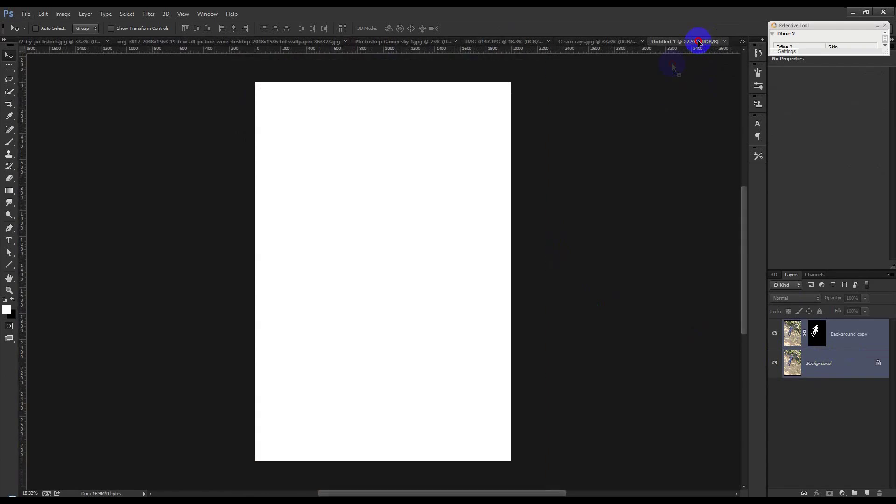
left_click_drag(420, 304, 406, 236)
- Rotate the hiker layers -17.72° and scale them to about 80.49%, positioned to fill Untitled-1
key("ctrl+minus")
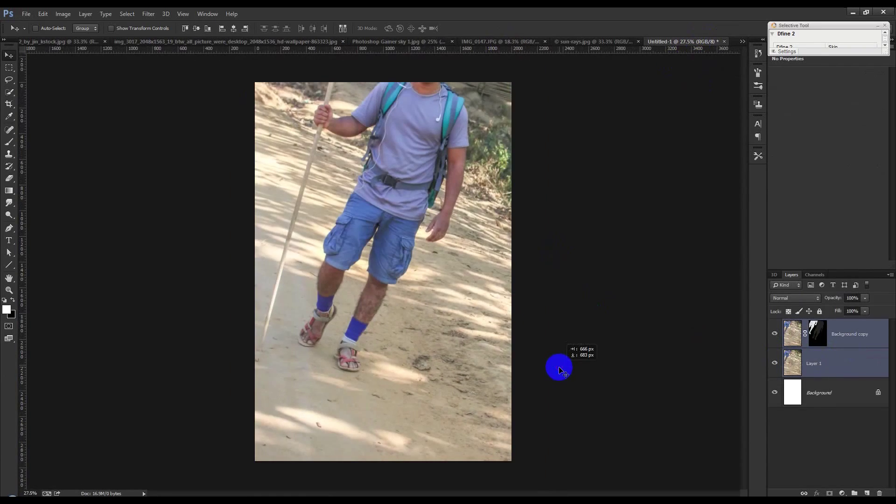
key("ctrl+t")
key("ctrl+minus")
left_click_drag(582, 354, 574, 307)
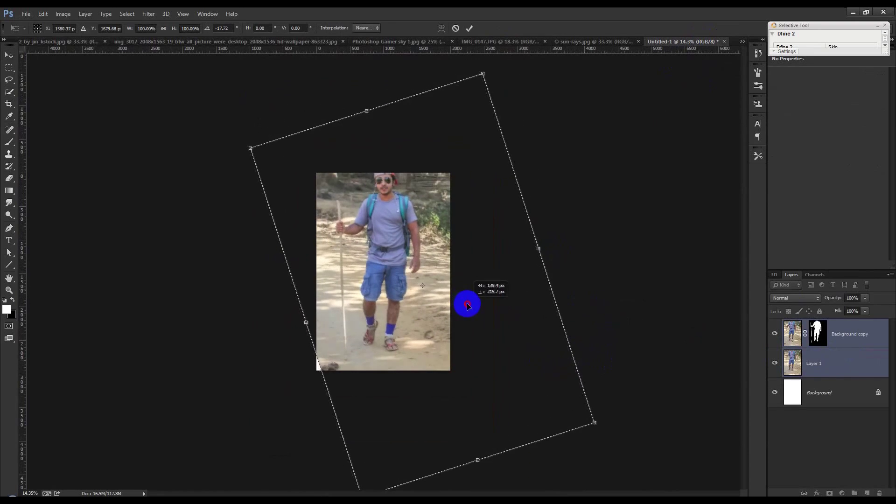
mouse_move(475, 60)
left_mouse_down()
mouse_move(476, 102)
mouse_move(464, 139)
left_mouse_up()
left_click_drag(417, 224, 402, 238)
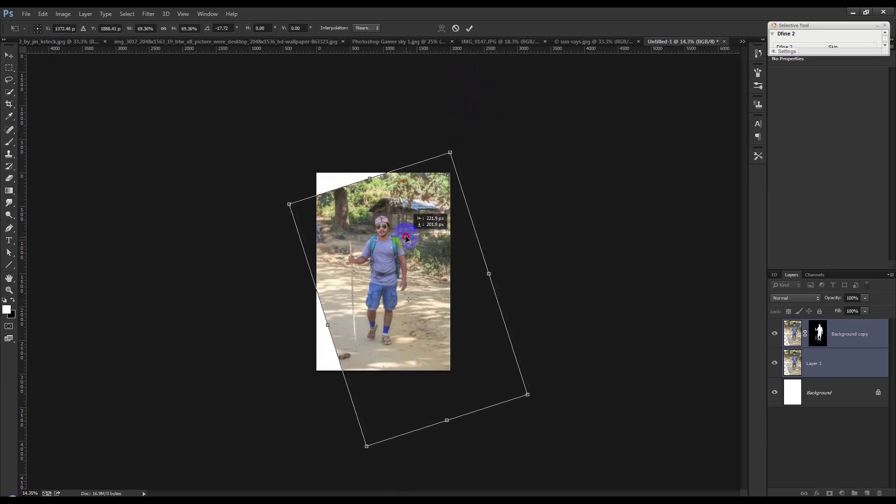
left_click_drag(452, 151, 459, 140)
left_click_drag(436, 200, 433, 225)
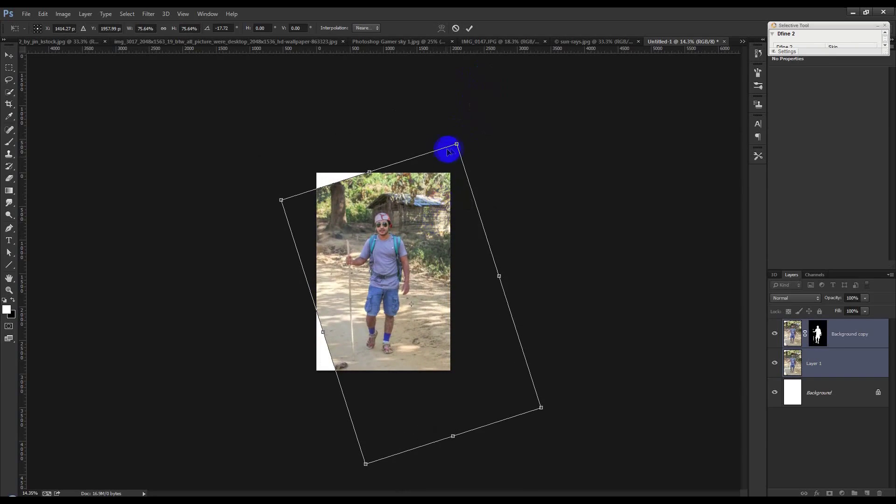
left_click_drag(455, 145, 459, 135)
left_click_drag(436, 197, 439, 200)
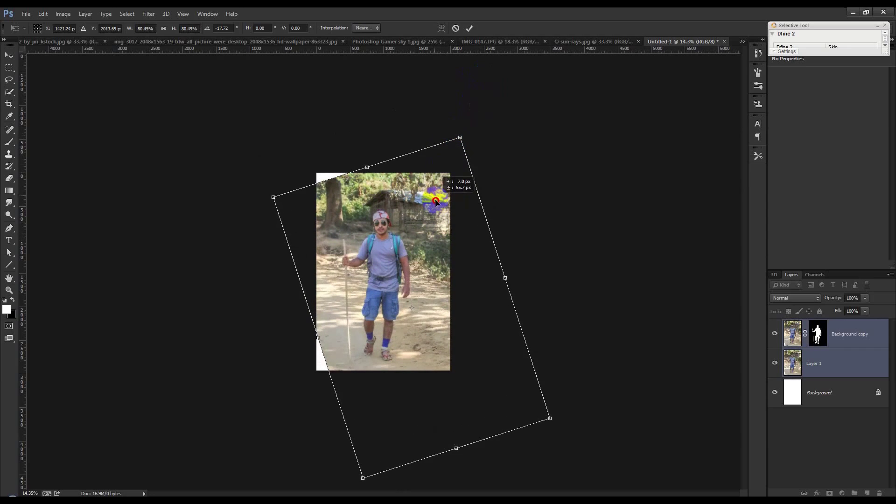
left_click(471, 30)
scroll(366, 305, "up", 5)
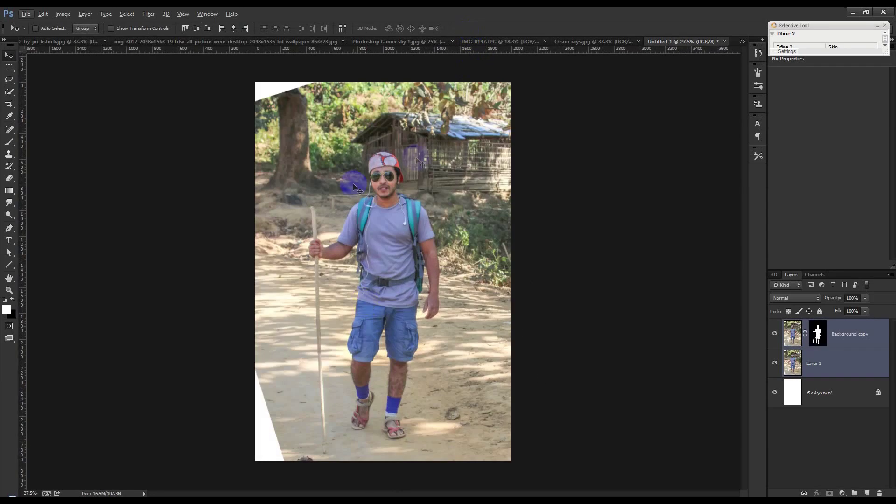
- Check the cut-out, select Layer 1 alone, and add a layer mask to it
left_click(774, 363)
left_click(774, 362)
left_click(812, 365)
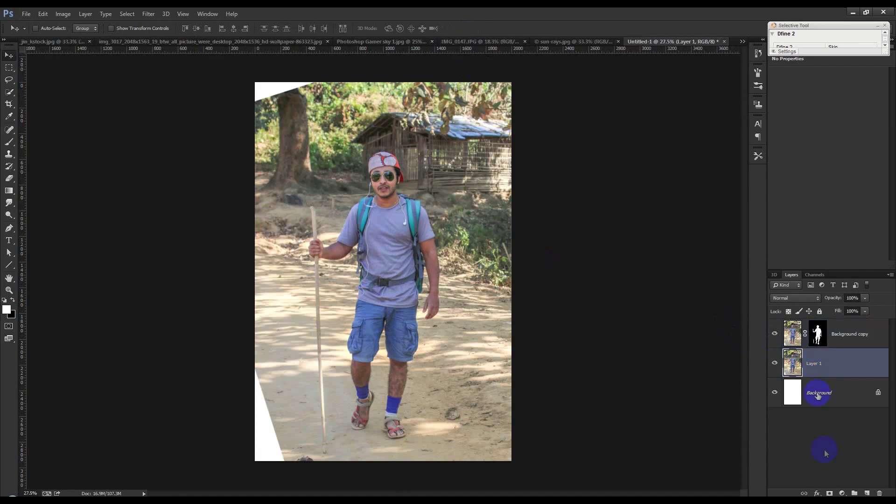
left_click(830, 494)
left_click(15, 144)
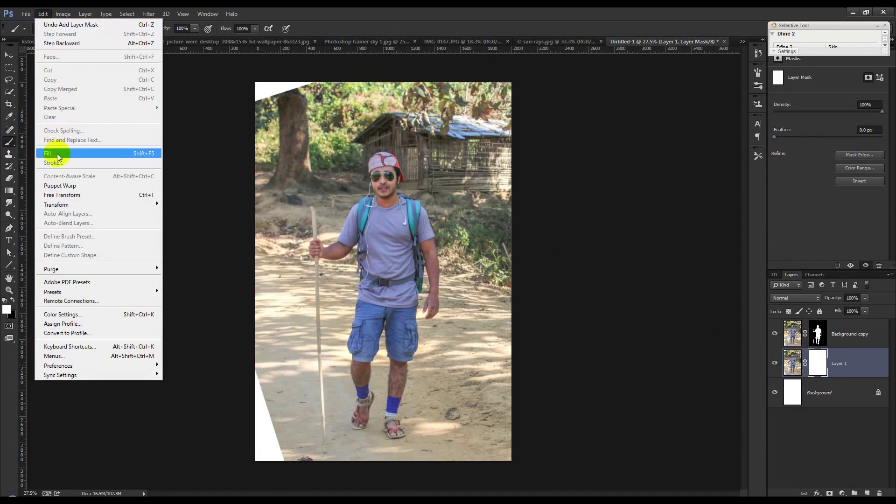
- Fill Layer 1's mask with Black using Edit > Fill
left_click(56, 152)
left_click(439, 166)
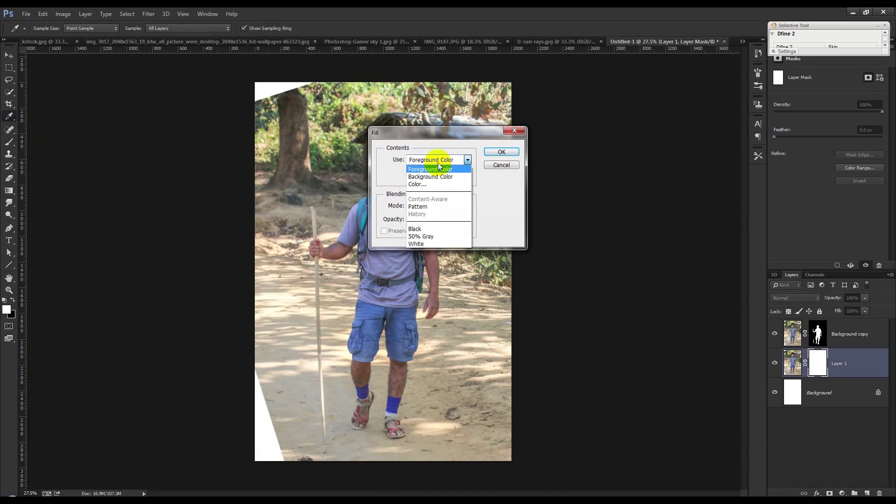
left_click(429, 232)
left_click(502, 154)
key("b")
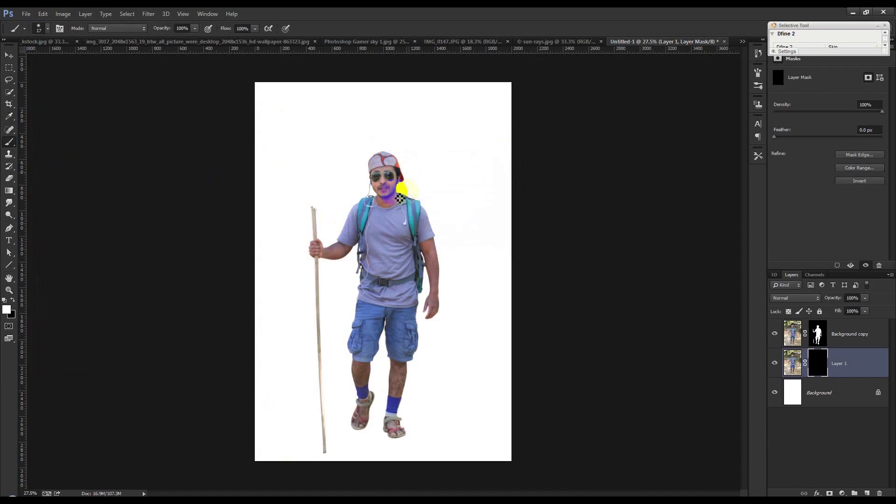
- Set up the standard brush at 349 px with white as the painting colour
right_click(10, 142)
left_click(44, 141)
right_click(396, 241)
type("349")
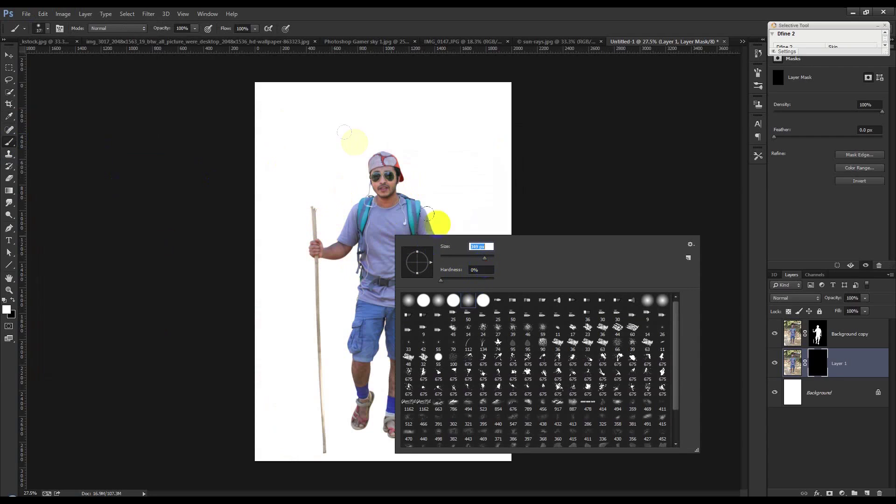
key("Return")
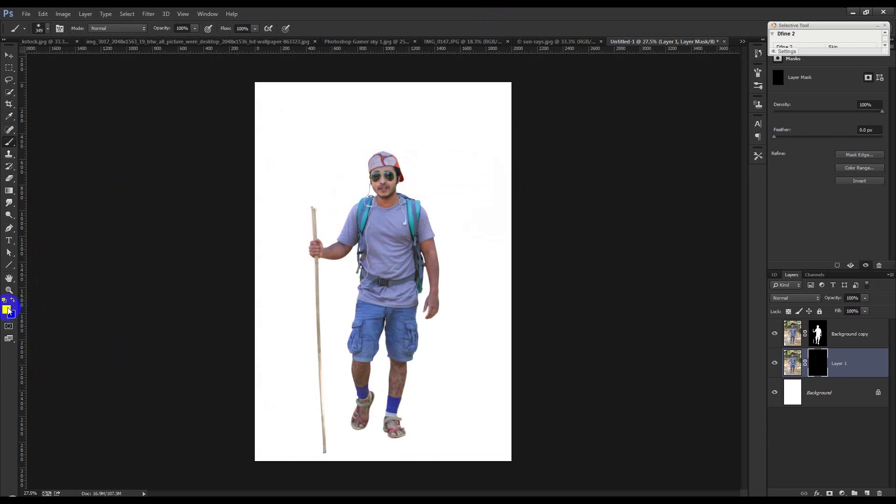
left_click(7, 309)
left_click(584, 134)
left_click(784, 124)
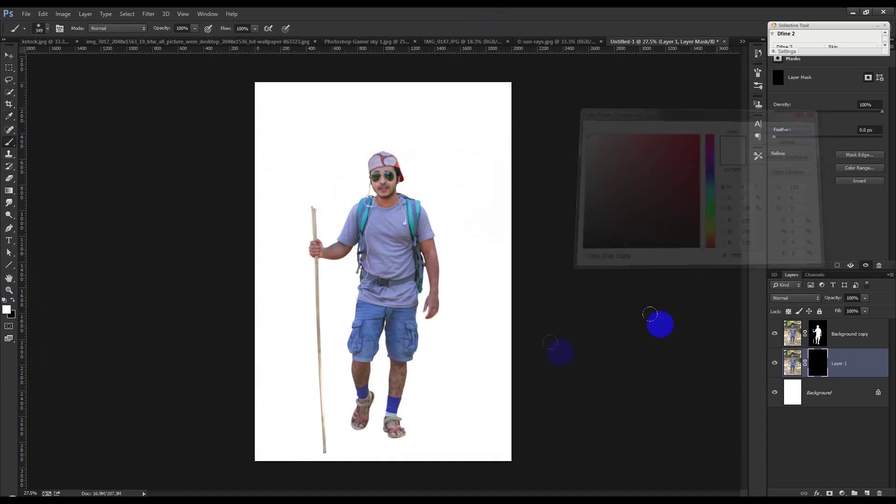
- Enlarge the brush to 900 px and paint ground around the hiker's feet, undoing one stray stroke
key("bracketright")
key("bracketright")
key("bracketright")
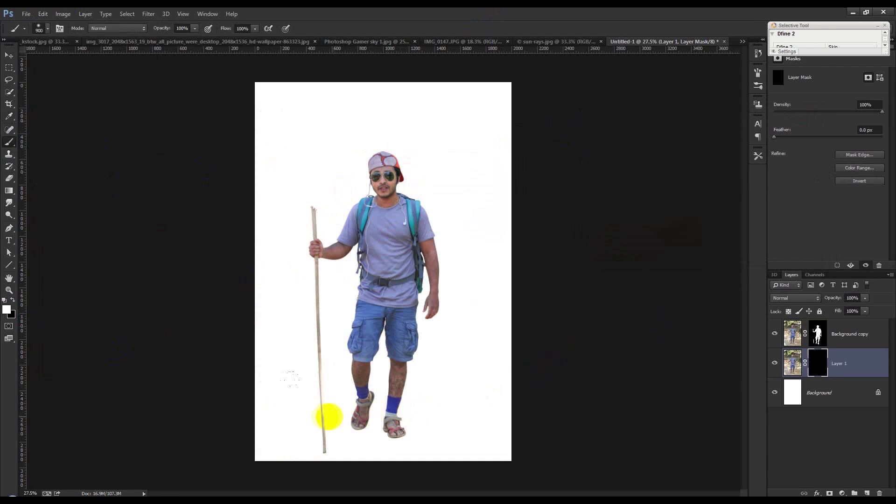
left_click_drag(291, 393, 434, 392)
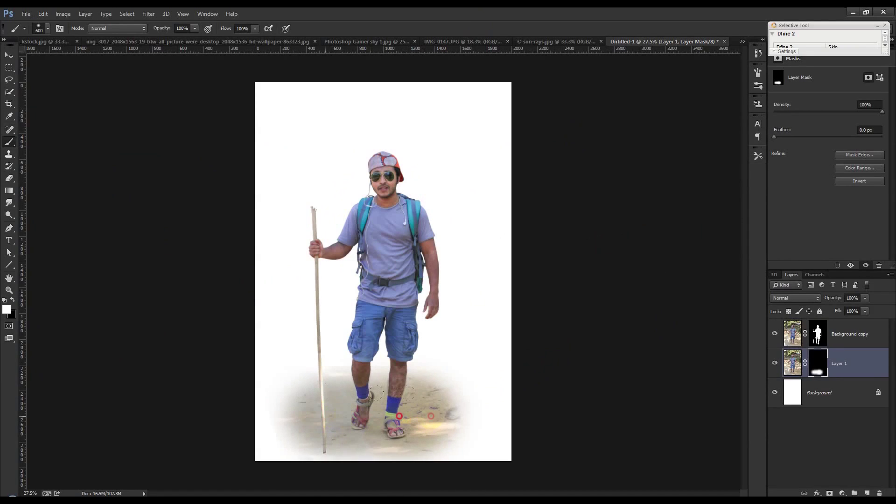
left_click_drag(297, 411, 277, 406)
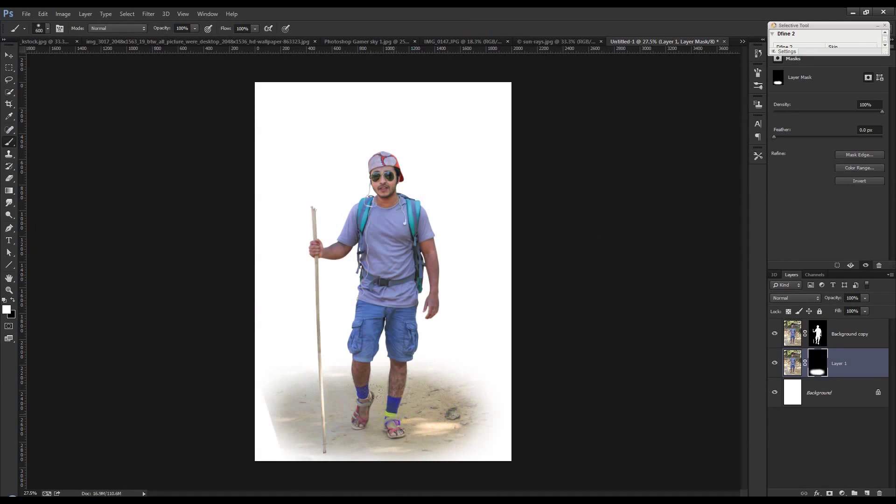
key("ctrl+z")
- Reset to default colours and dab the mask at several spots around the feet
left_click(6, 299)
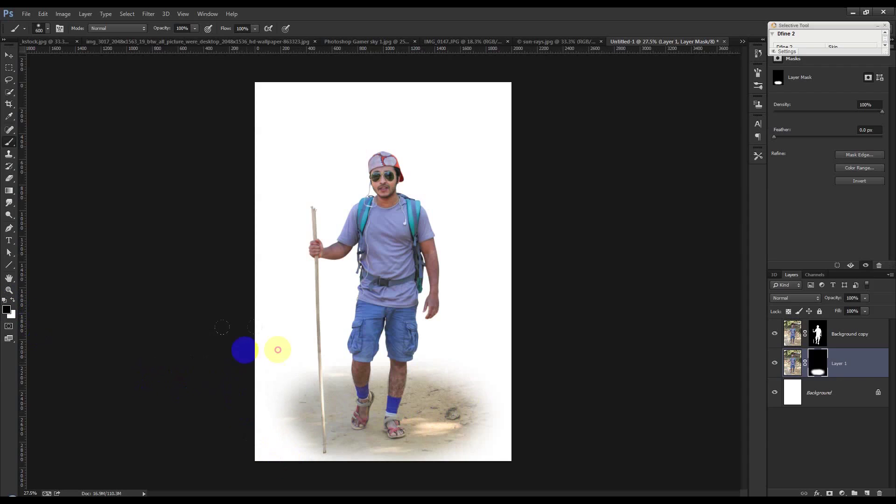
left_click(278, 323)
left_click(337, 345)
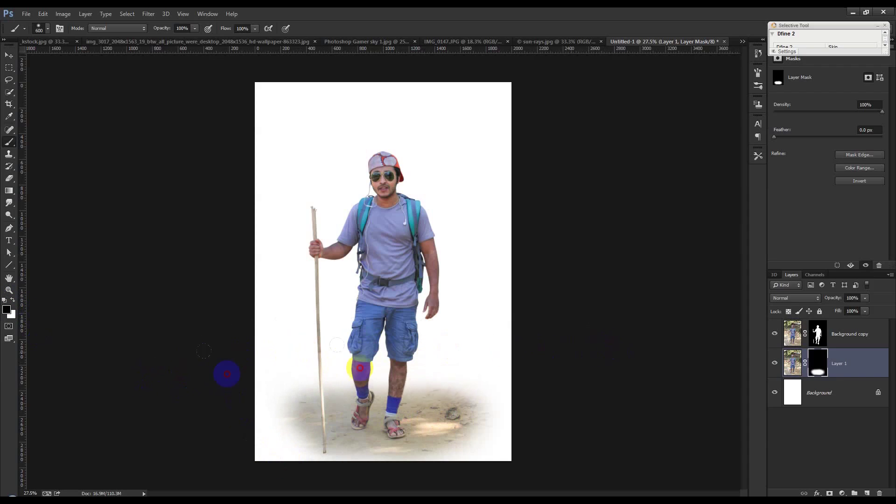
left_click(414, 372)
left_click(452, 366)
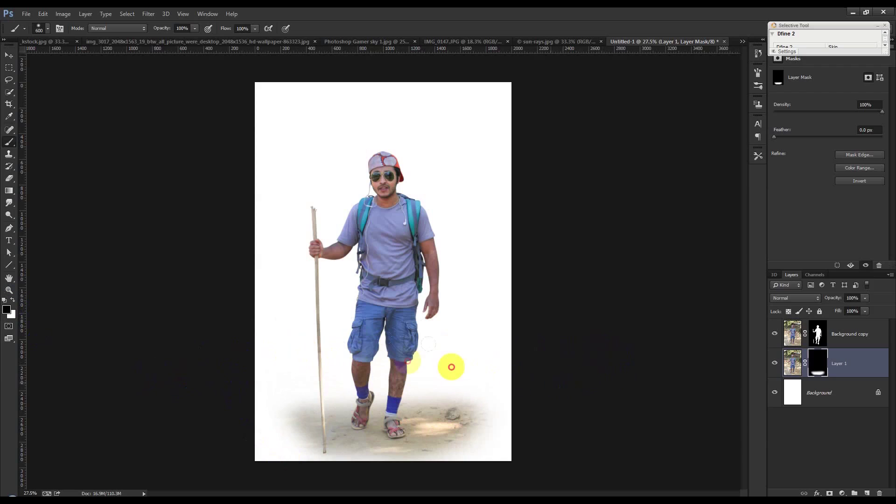
left_click(459, 384)
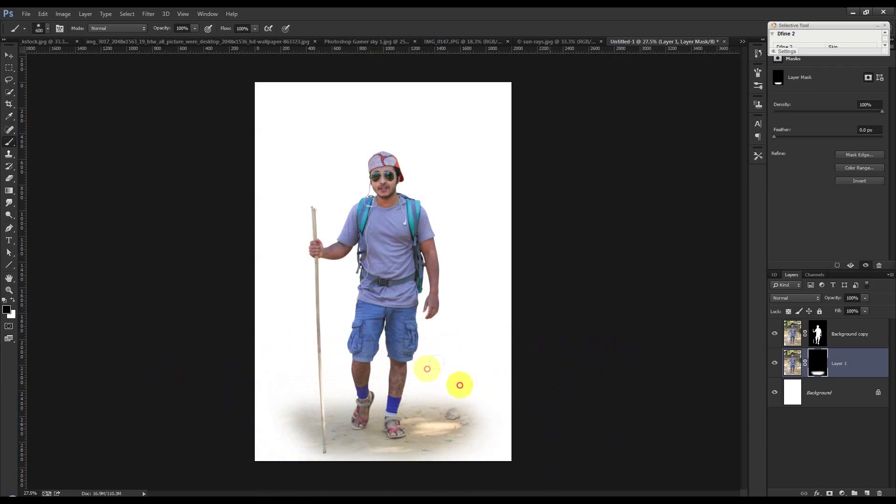
left_click(10, 57)
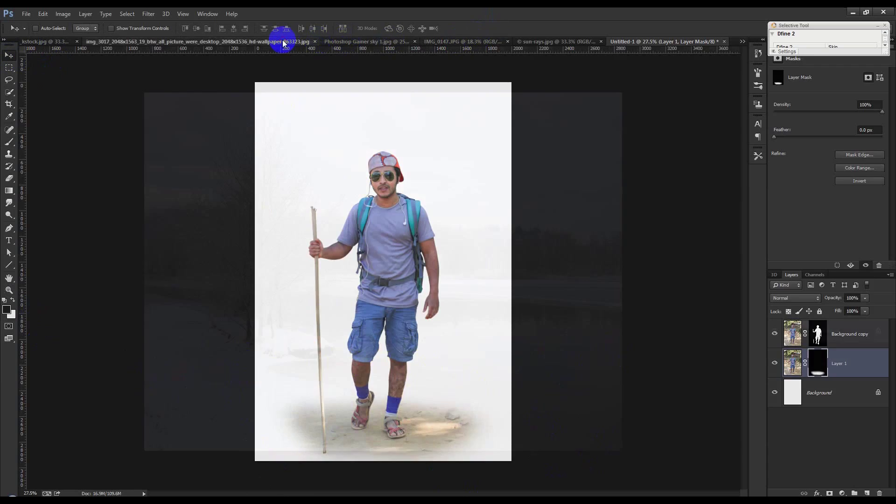
- Drag the desert stock photo into the sun-rays document
left_click_drag(320, 44, 396, 296)
left_click(96, 43)
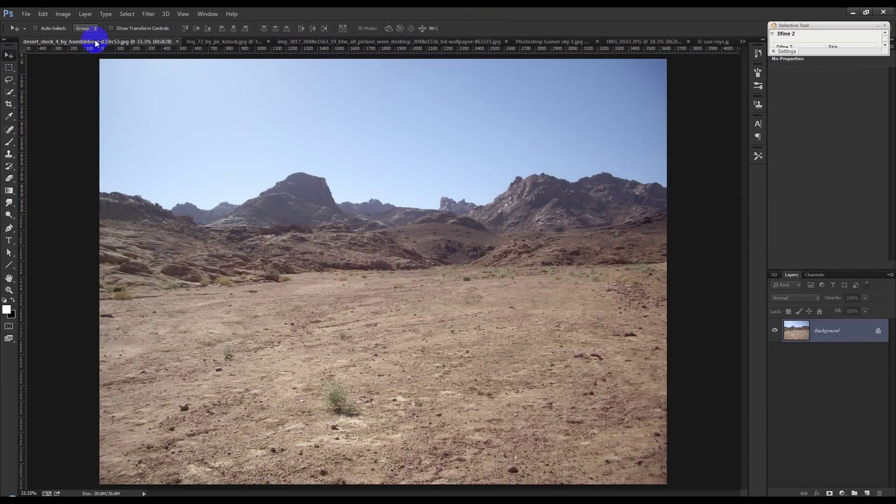
left_click_drag(669, 109, 656, 40)
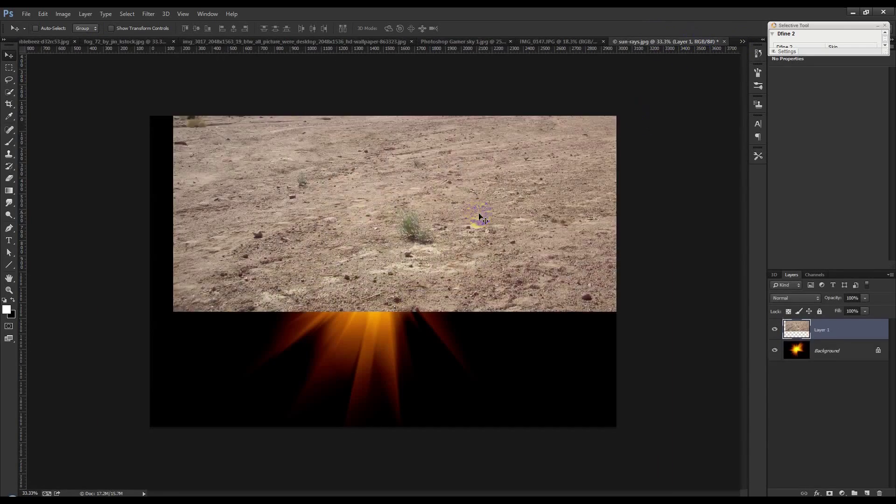
left_click_drag(740, 43, 639, 132)
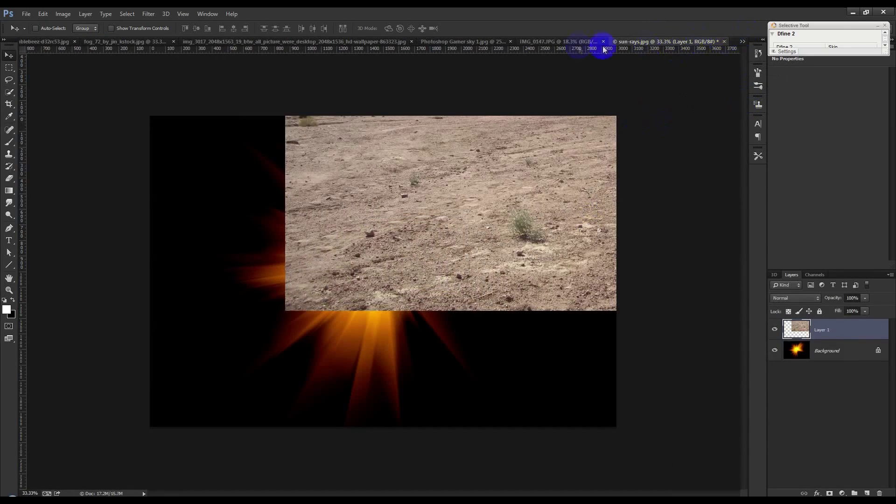
- Move among the hiker, sky and sun-rays documents, then bring up Save As for IMG_0147 as PSD
left_click(576, 42)
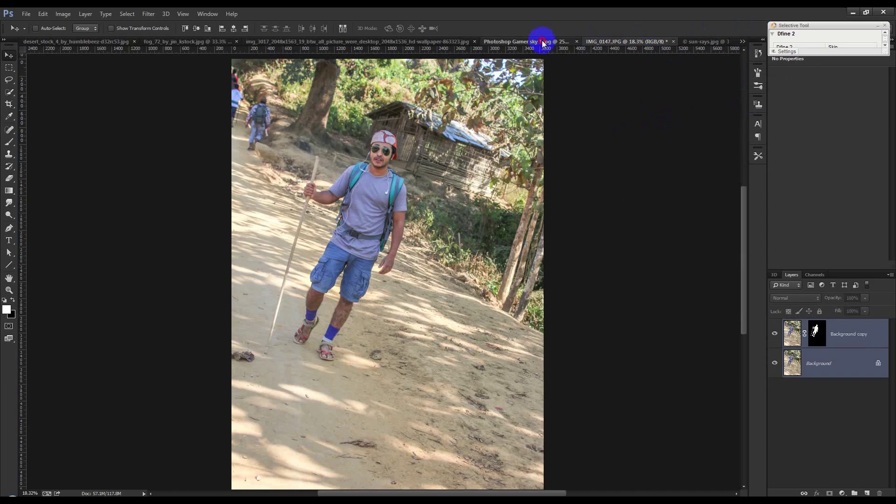
left_click(542, 43)
left_click(717, 43)
mouse_move(448, 187)
left_mouse_down()
mouse_move(579, 38)
mouse_move(410, 166)
left_mouse_up()
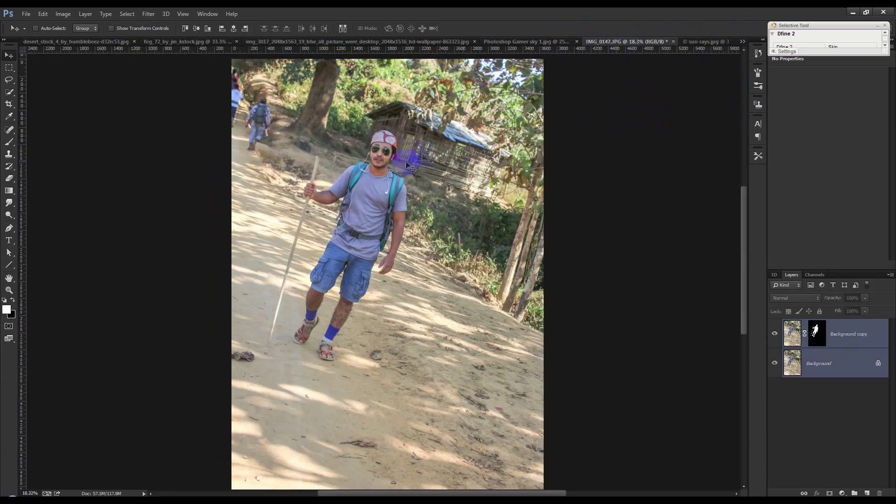
key("ctrl+shift+s")
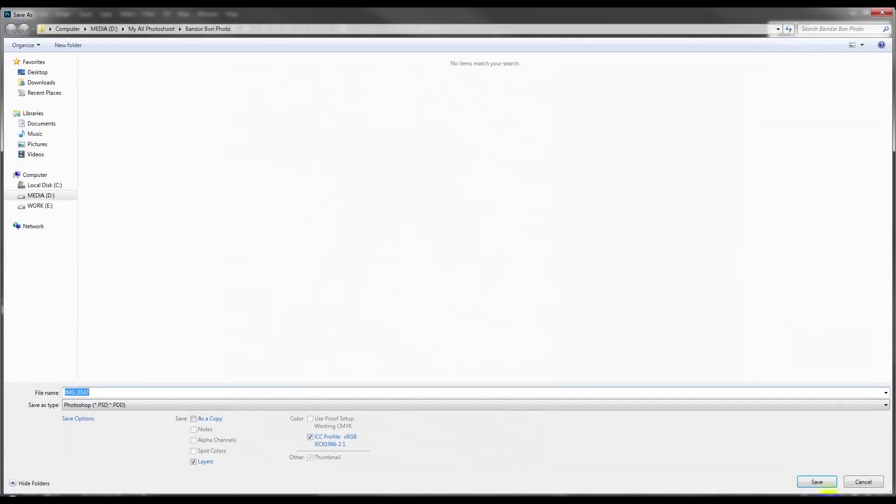
- Save the hiker photo as IMG_0147.psd and close it
left_click(822, 486)
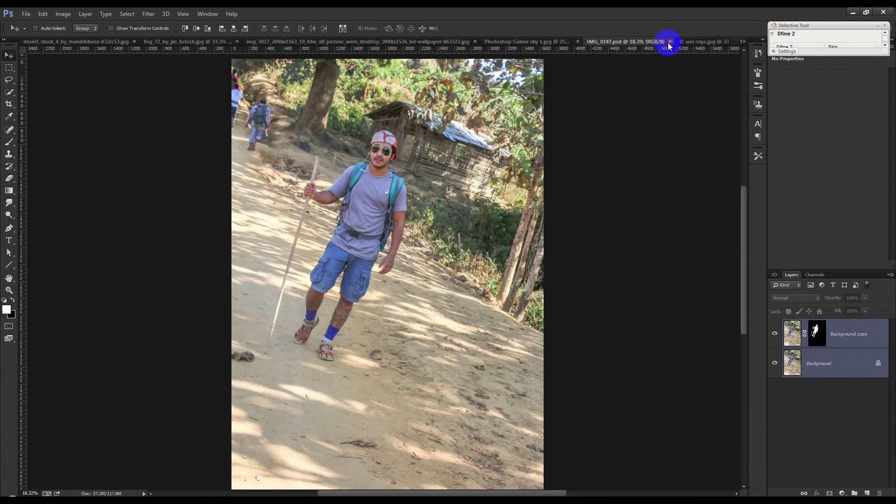
left_click(669, 42)
left_click(625, 42)
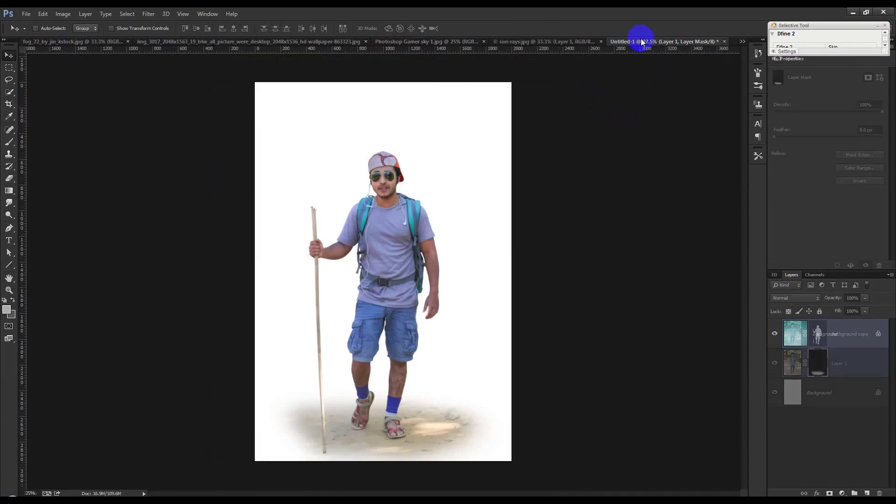
left_click(514, 42)
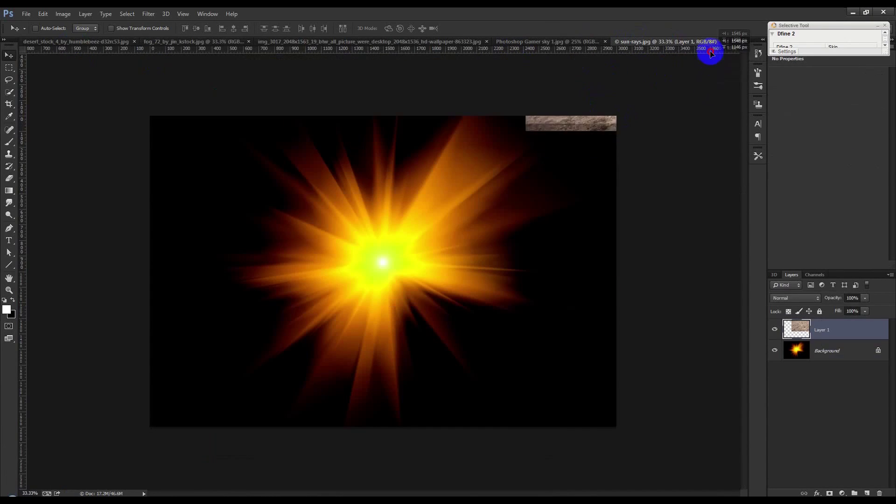
- Remove the stray desert layer from sun-rays.jpg and move on to the foggy forest image
left_click_drag(733, 43, 352, 280)
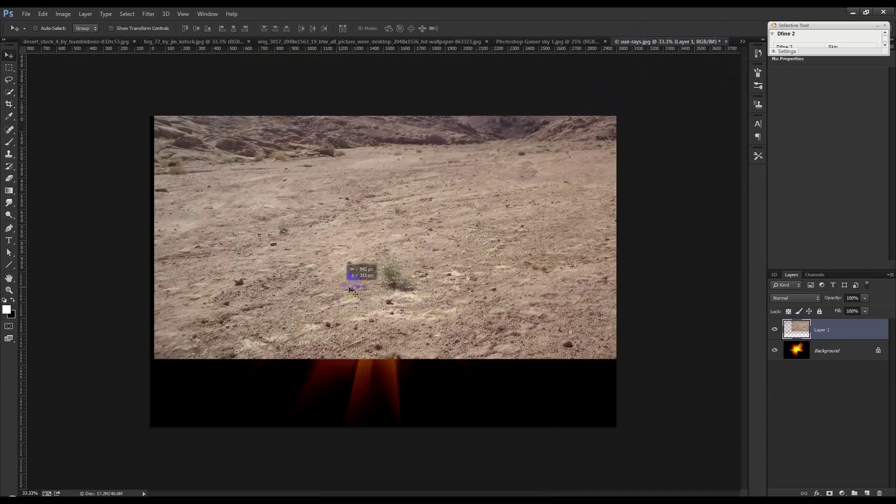
key("ctrl+alt+z")
key("ctrl+alt+z")
left_click(727, 42)
left_click(556, 42)
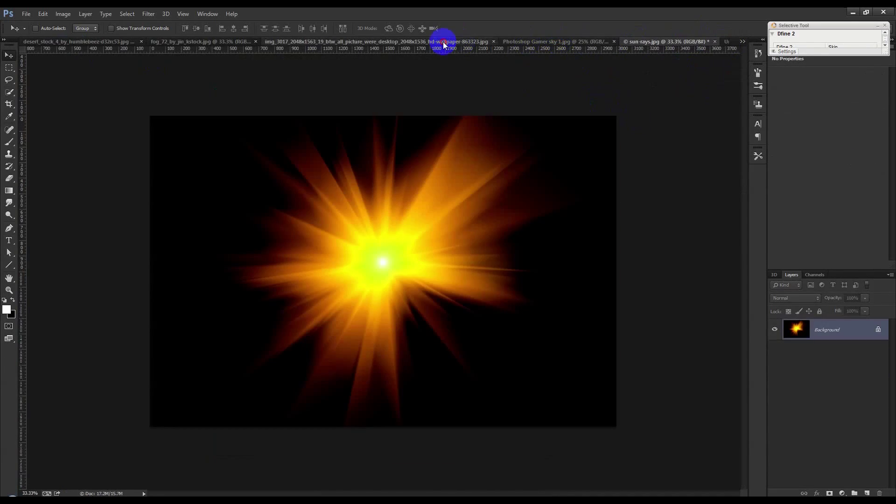
left_click(441, 42)
left_click(195, 43)
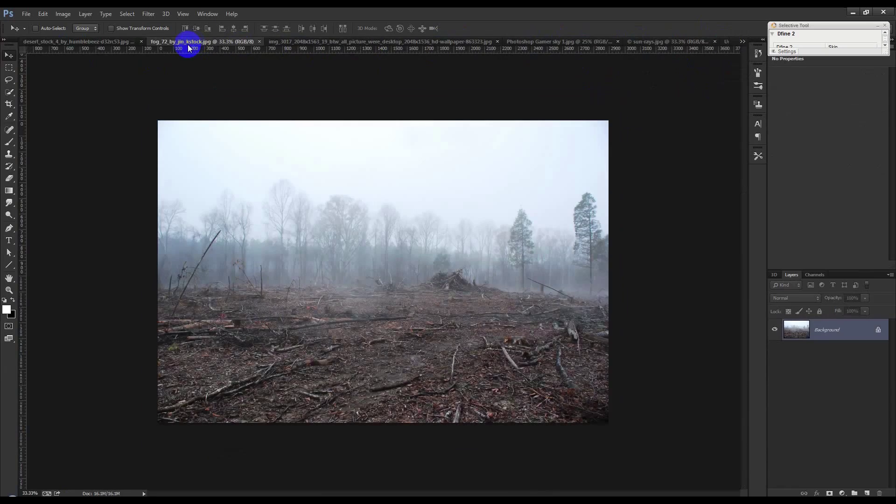
- Duplicate the desert Background into Untitled-1, close the desert source, and nudge the copy down
left_click(86, 43)
right_click(841, 335)
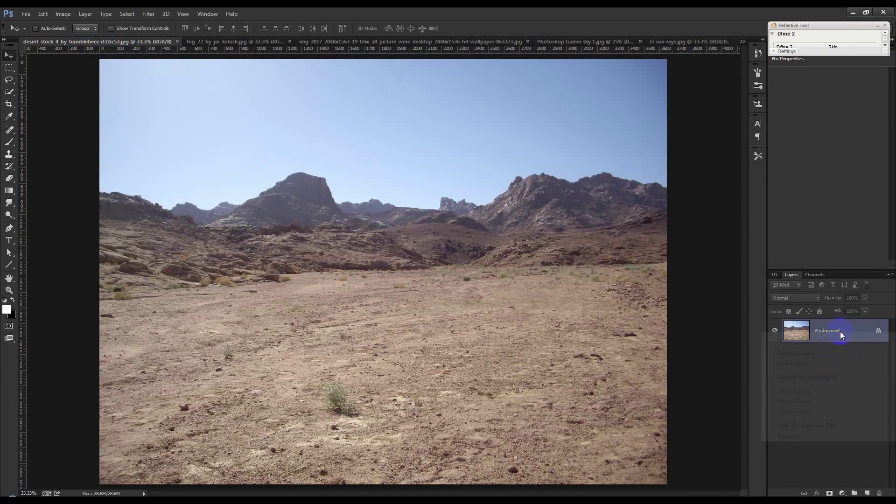
left_click(799, 354)
left_click(434, 195)
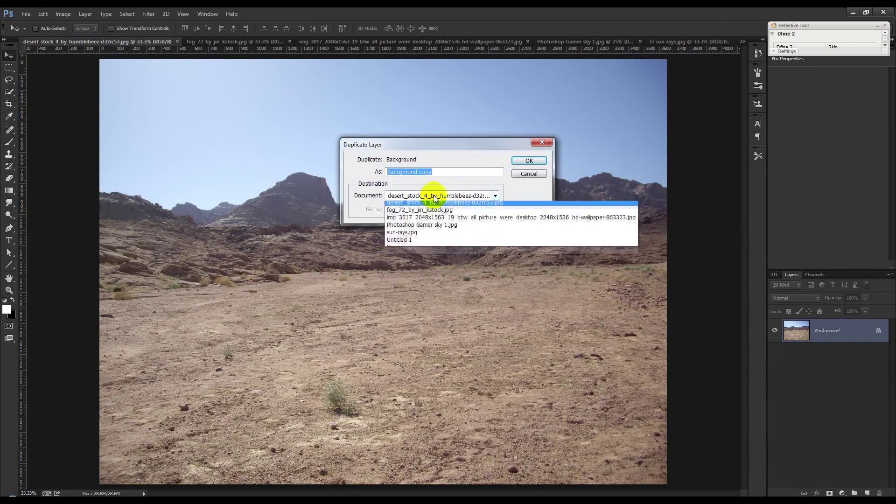
left_click(406, 242)
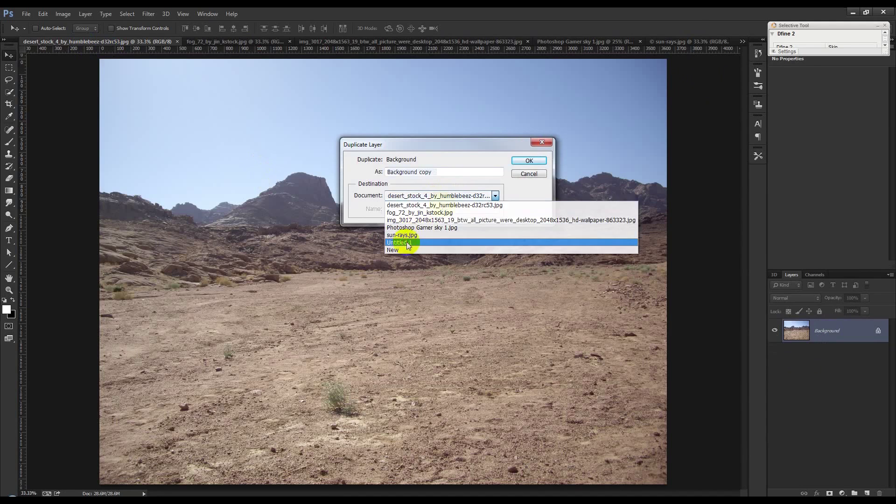
left_click(529, 161)
left_click(177, 41)
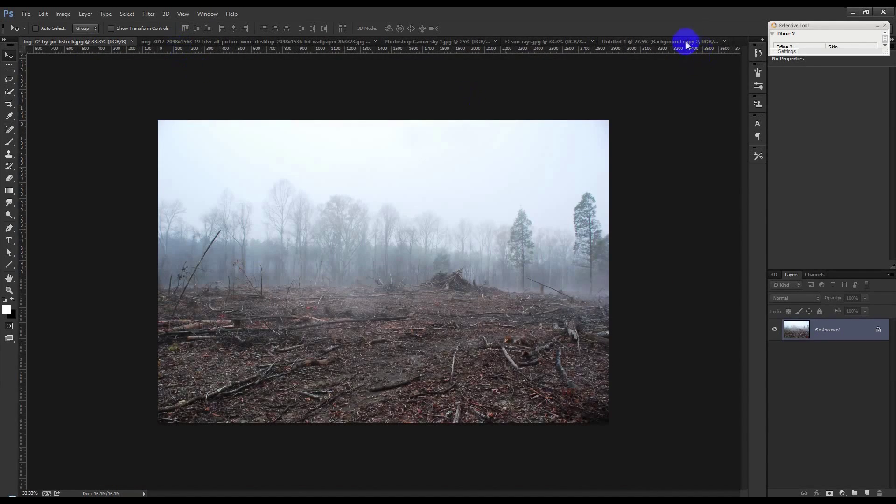
left_click(686, 41)
left_click_drag(426, 243, 431, 265)
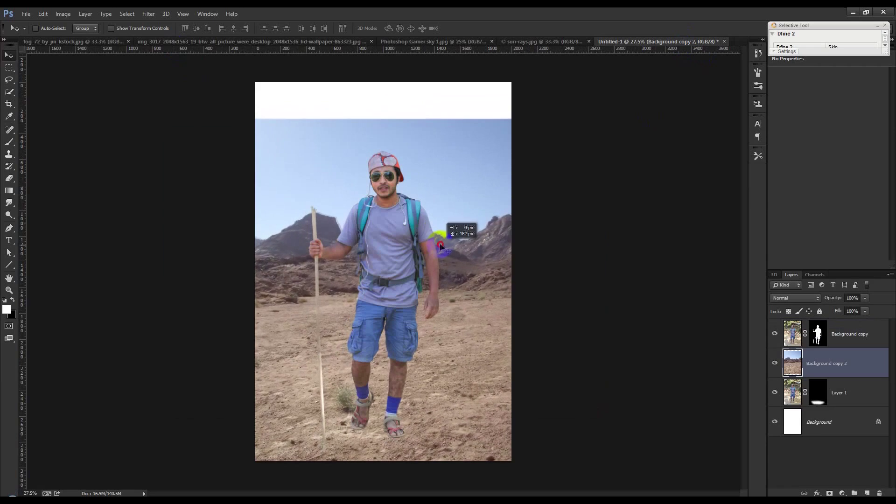
- Place Background copy 2 under Layer 1, shrink it to about 60%, lower it and tilt 2.35°
left_click_drag(856, 363, 841, 401)
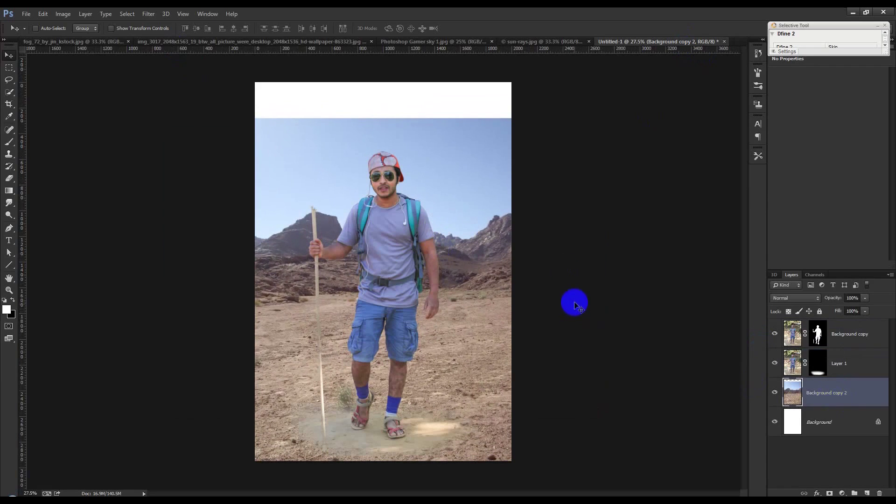
key("ctrl+t")
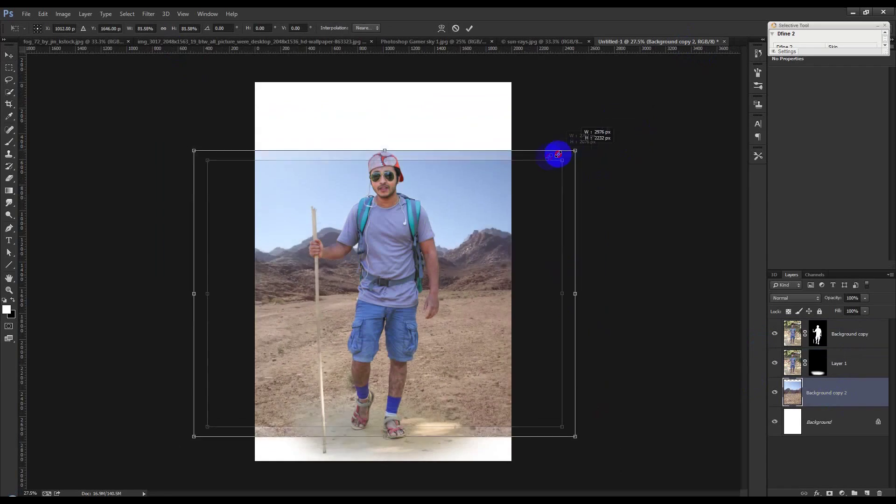
left_click_drag(619, 119, 525, 188)
left_click_drag(474, 214, 466, 279)
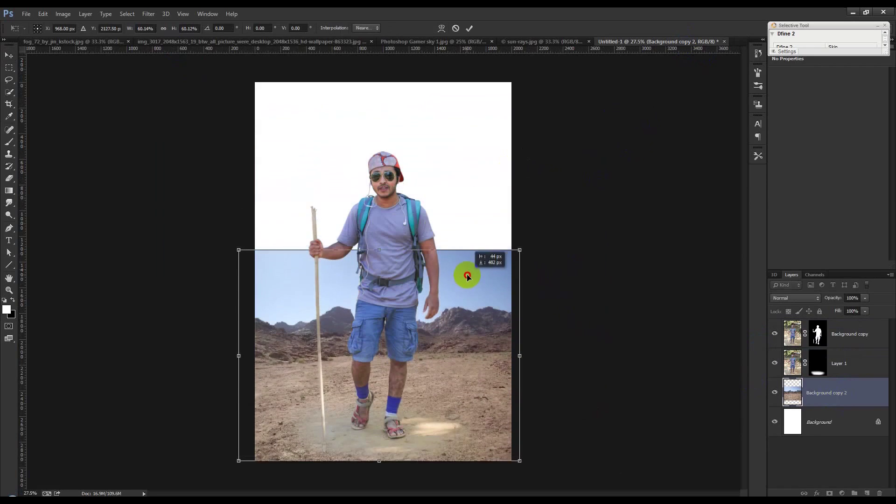
left_click_drag(584, 275, 586, 276)
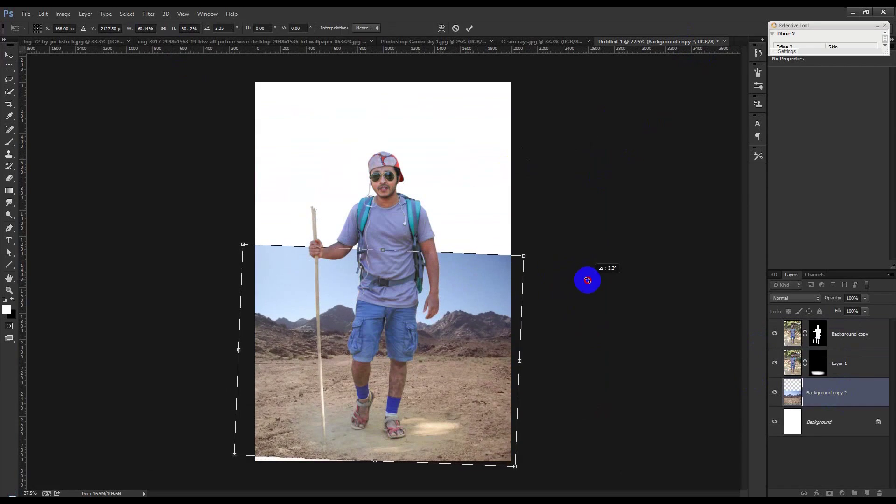
mouse_move(524, 254)
left_mouse_down()
mouse_move(536, 251)
mouse_move(518, 270)
left_mouse_up()
key("Return")
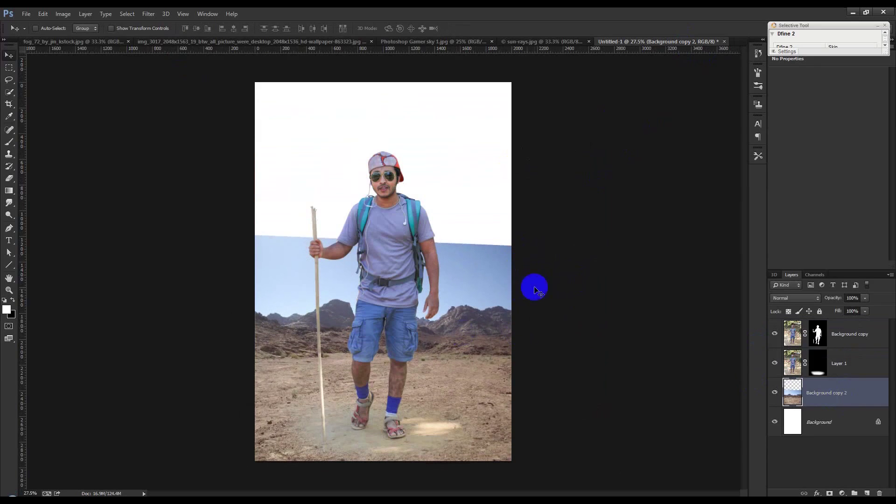
key("ctrl+0")
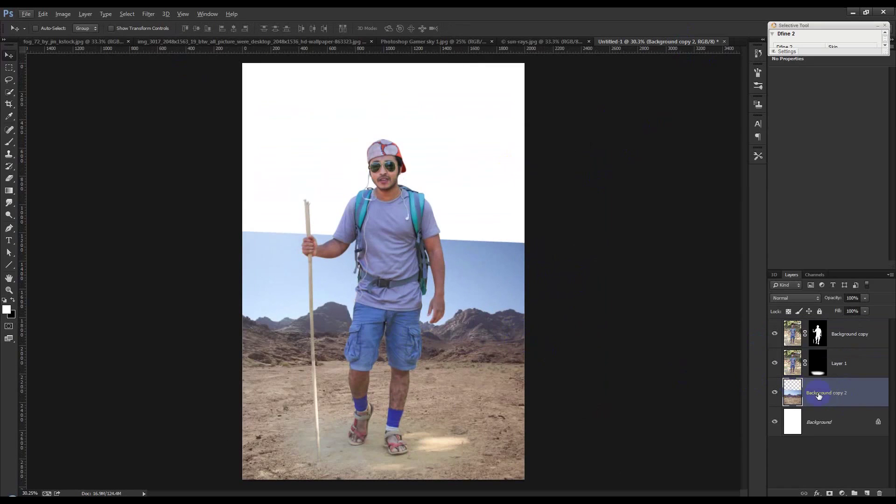
- Mask Background copy 2 with a gradient from below the shorts, fading sky and mountains to white
left_click(830, 493)
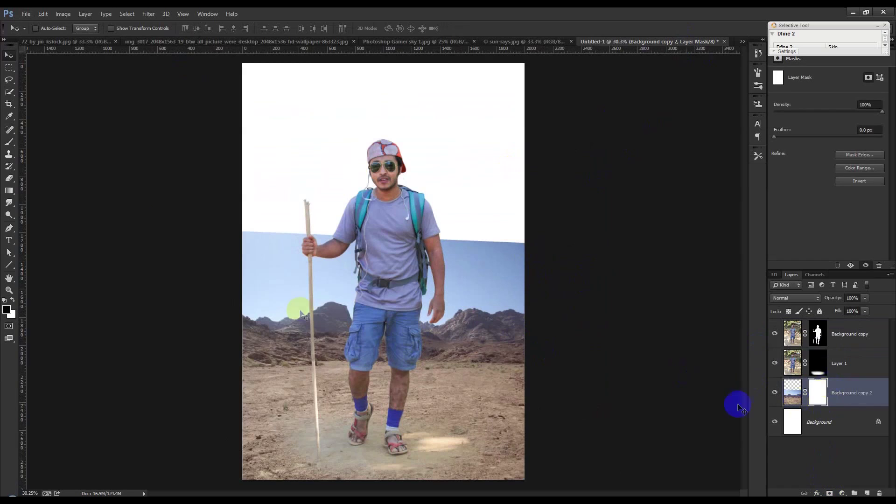
left_click(9, 191)
left_click_drag(418, 323, 424, 313)
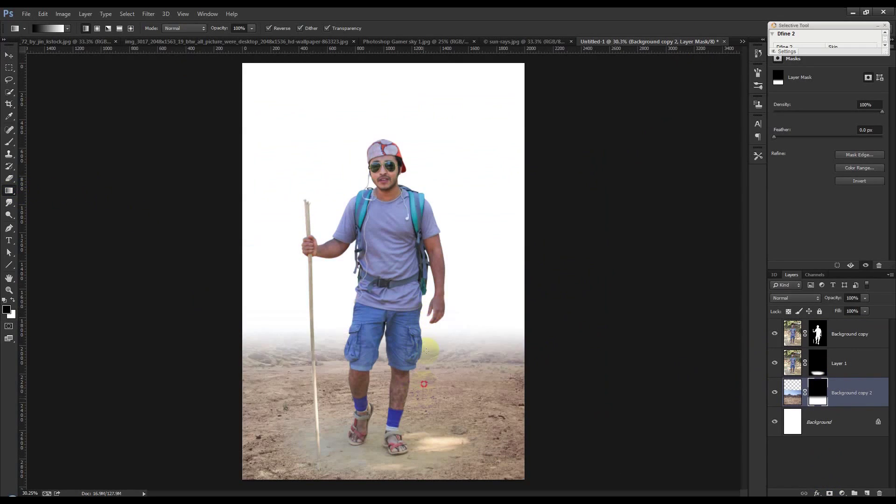
left_click_drag(424, 383, 426, 363)
- Adjust the canvas with the Move tool, then select Layer 1 holding the ground patch
left_click(9, 55)
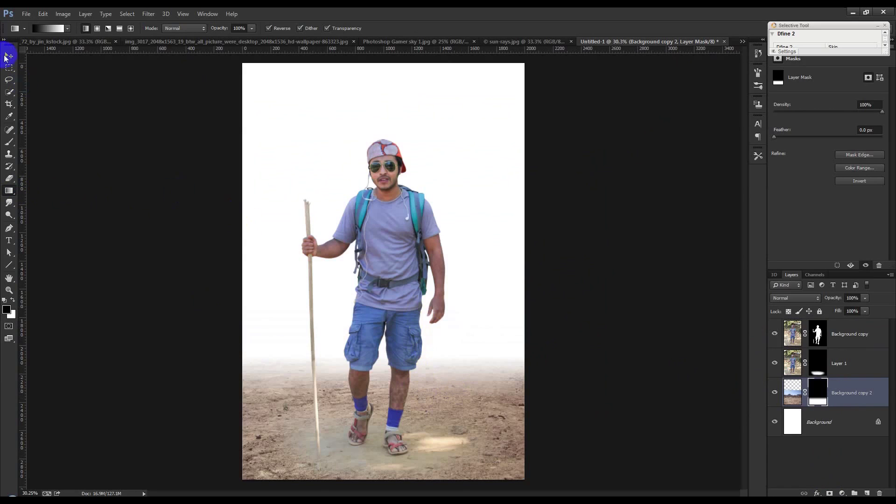
left_click_drag(344, 316, 392, 346)
left_click(776, 393)
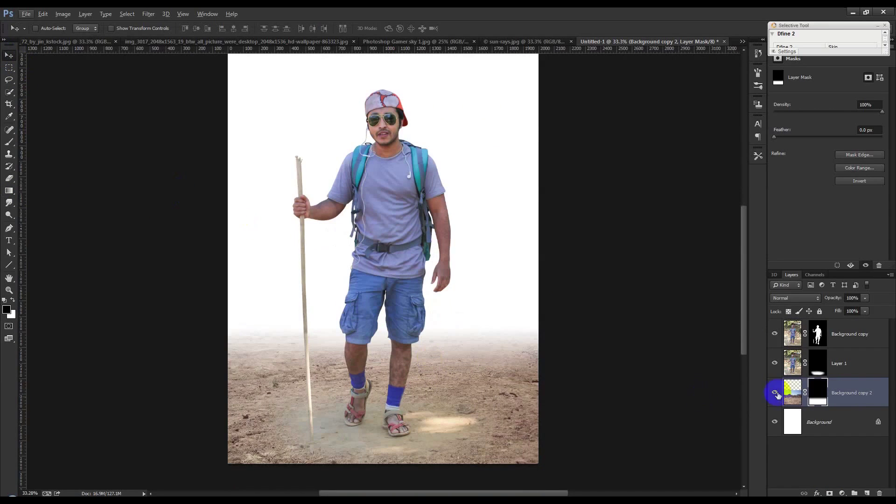
left_click(856, 368)
- Apply Brightness/Contrast to Layer 1's ground patch with Contrast 78 and Brightness -29
left_click(63, 14)
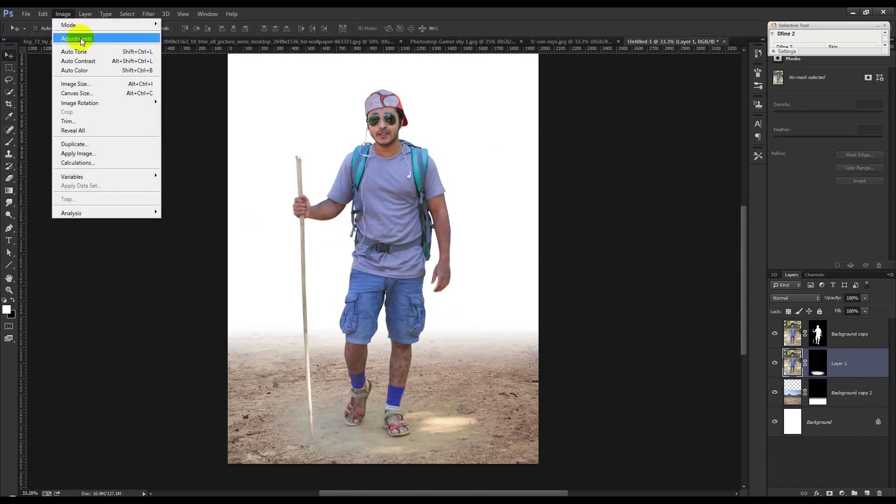
left_click(182, 38)
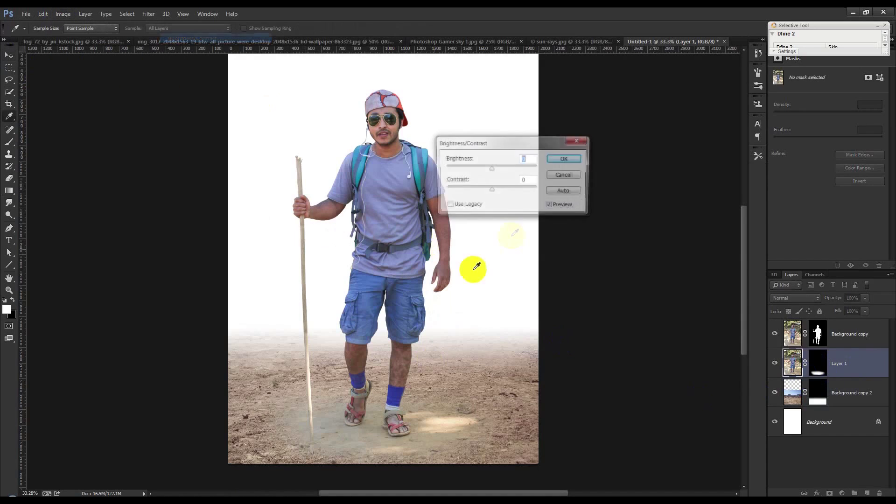
left_click_drag(487, 187, 526, 192)
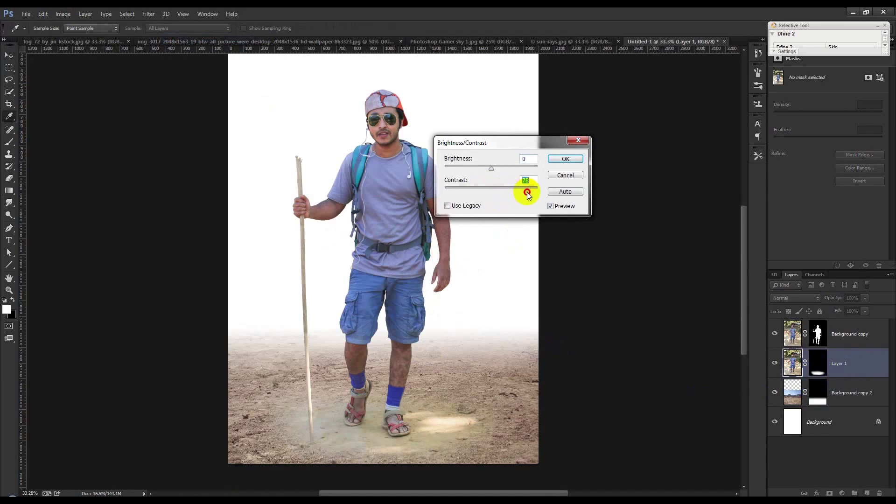
left_click_drag(491, 170, 484, 173)
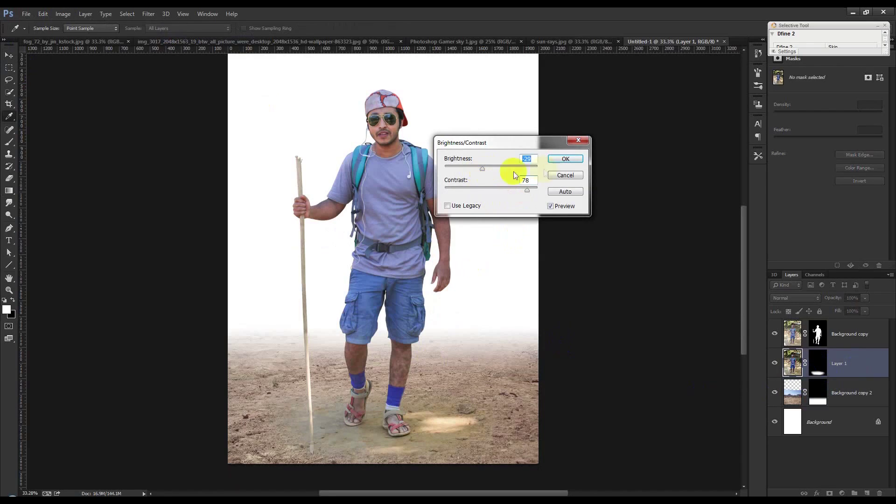
left_click(562, 161)
key("v")
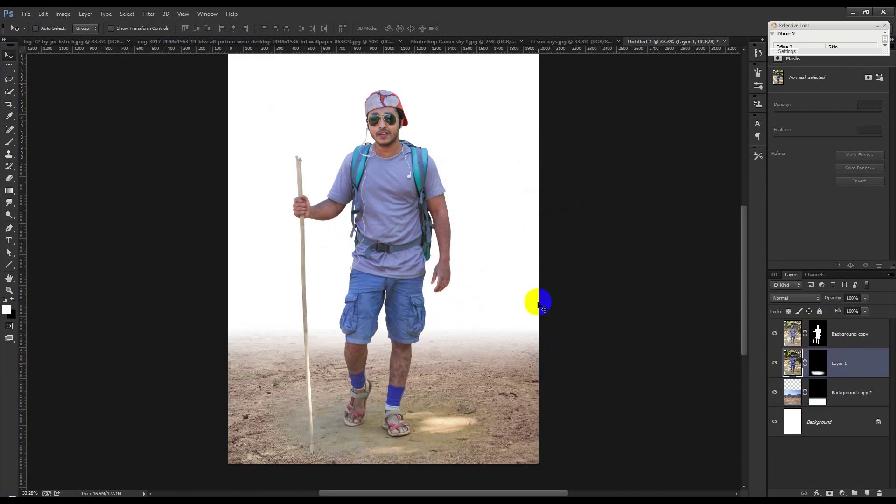
- Paint shadow on Layer 1's mask around the base of the hiker's stick
left_click(825, 364)
key("g")
key("x")
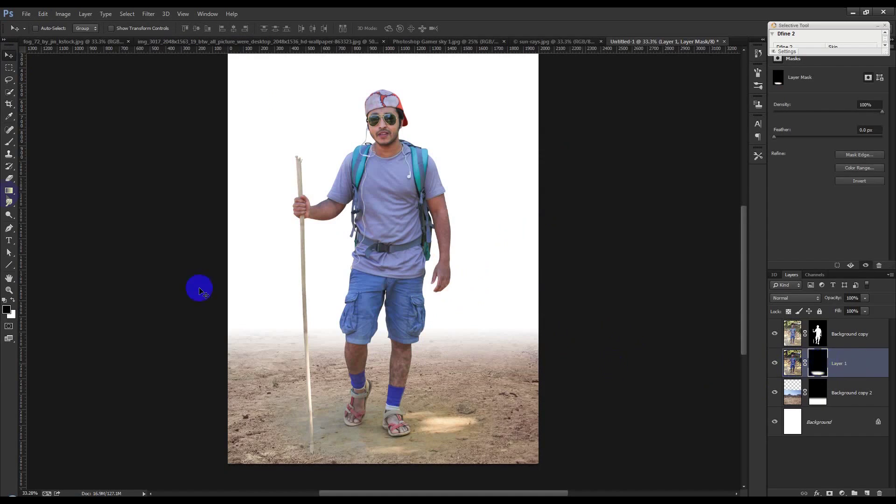
left_click(6, 148)
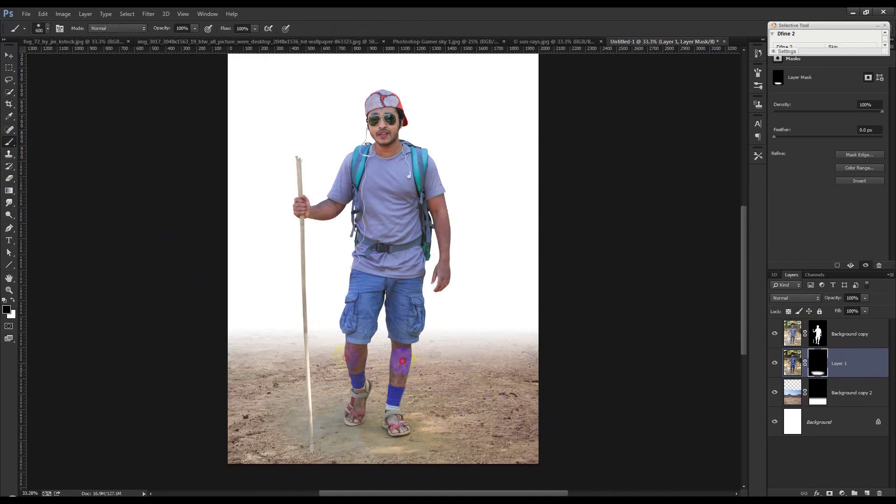
left_click_drag(300, 453, 354, 483)
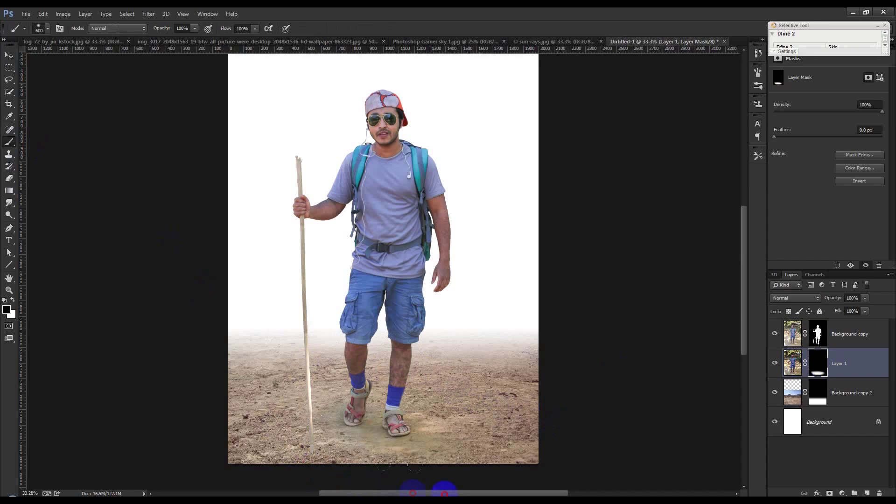
left_click_drag(303, 467, 302, 472)
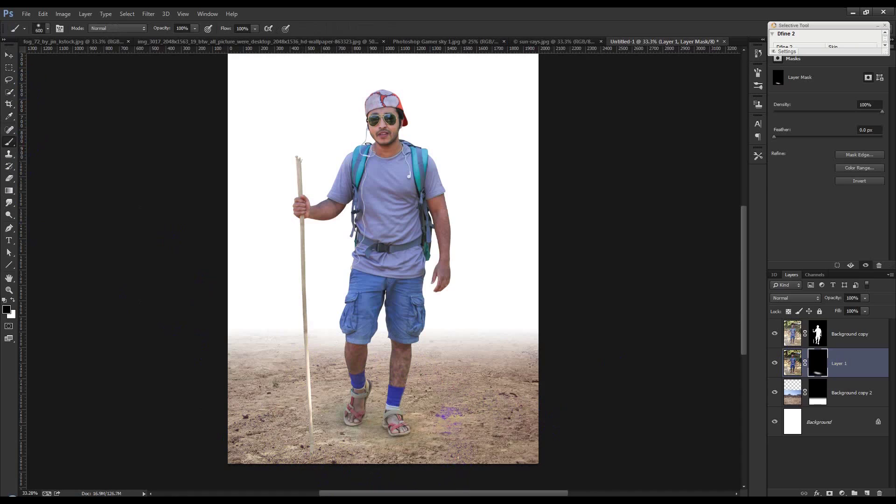
- Set Layer 1 to Multiply and brush a half-opacity shadow near the feet, undoing stray strokes
left_click(809, 298)
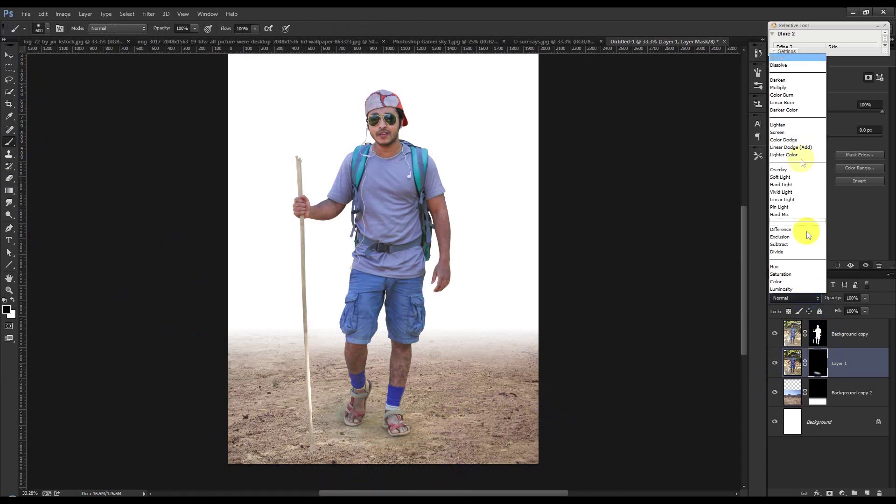
left_click(784, 87)
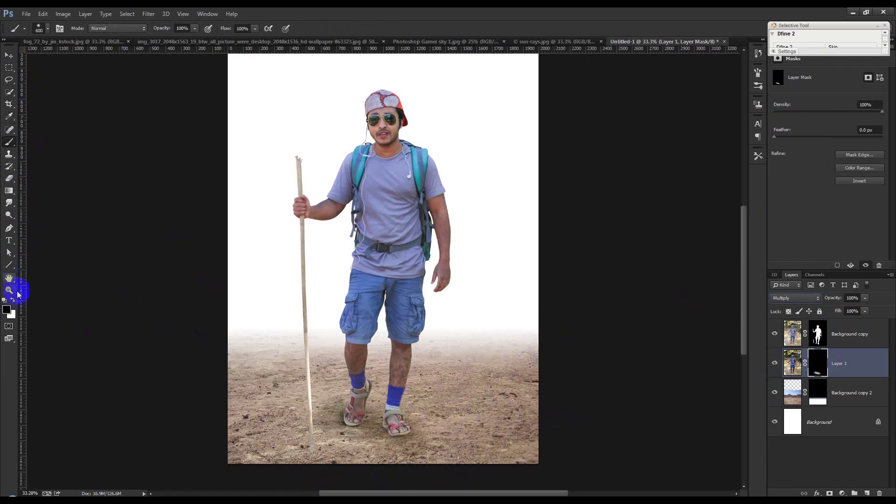
left_click_drag(164, 31, 140, 38)
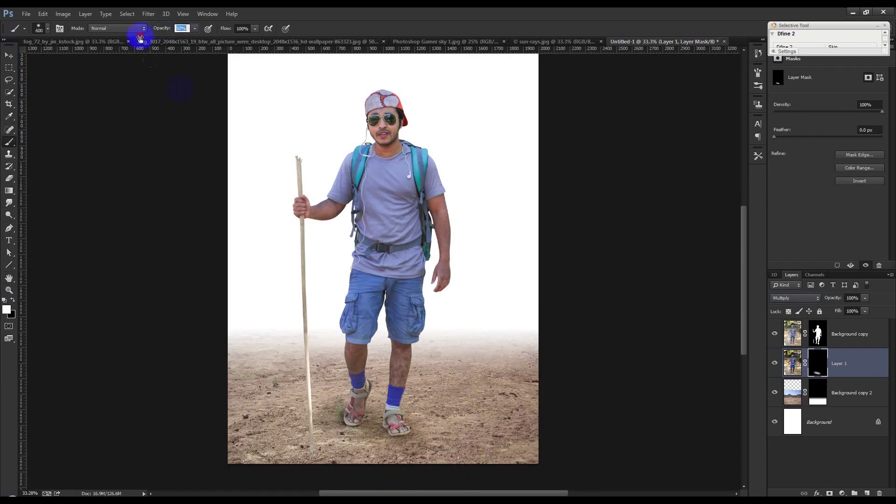
left_click_drag(332, 418, 461, 421)
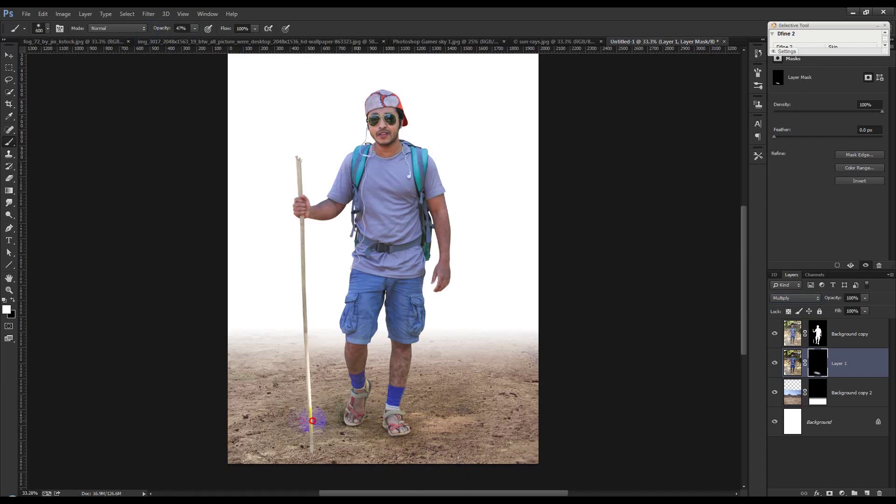
mouse_move(267, 414)
left_mouse_down()
mouse_move(466, 410)
mouse_move(481, 434)
left_mouse_up()
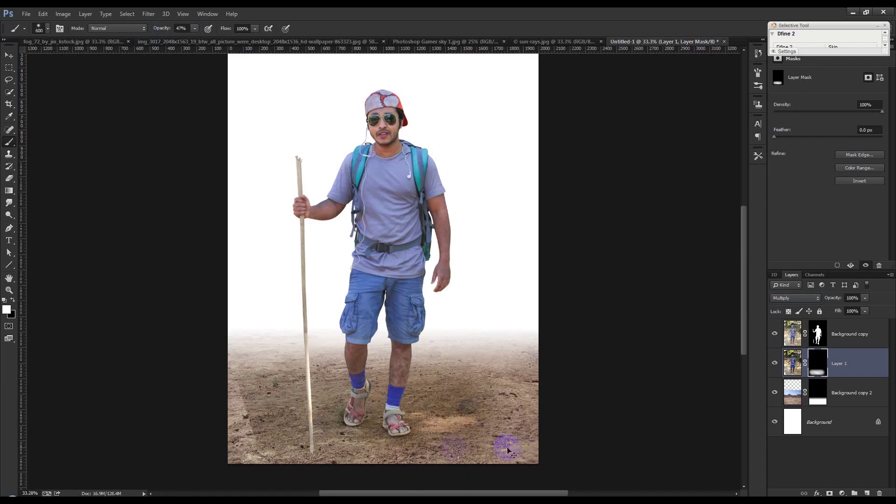
key("ctrl+z")
- Reset colours to black and white and dab a final small shadow on the ground
left_click(14, 303)
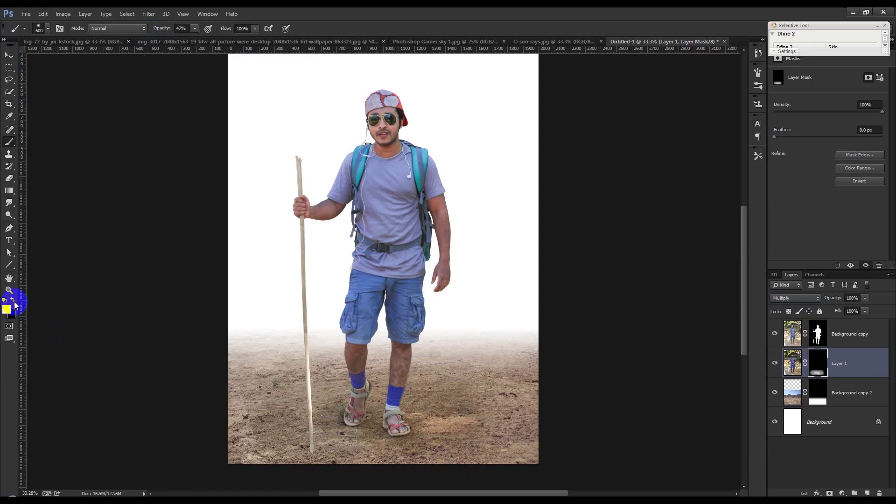
left_click(21, 310)
left_click(407, 365)
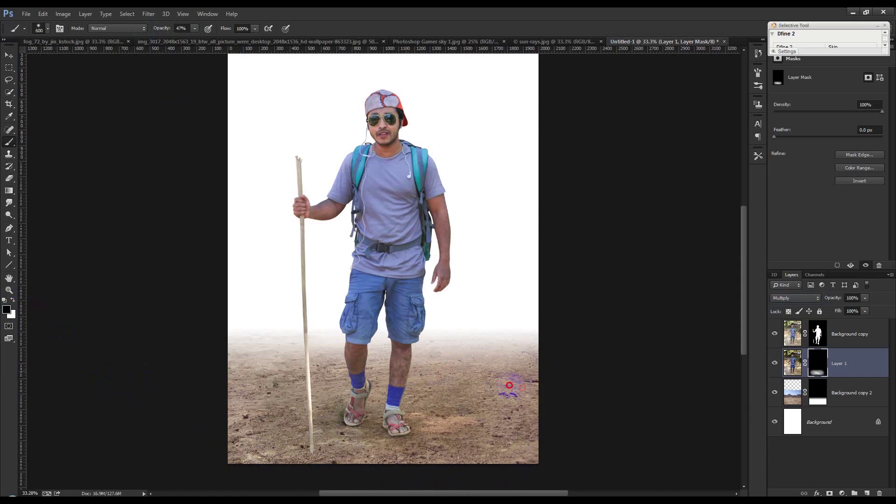
left_click(10, 55)
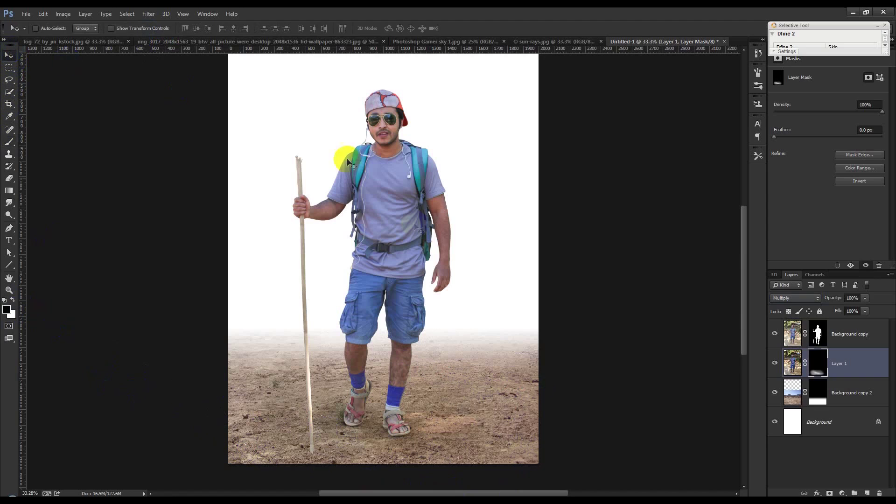
left_click_drag(362, 216, 204, 65)
left_click(93, 43)
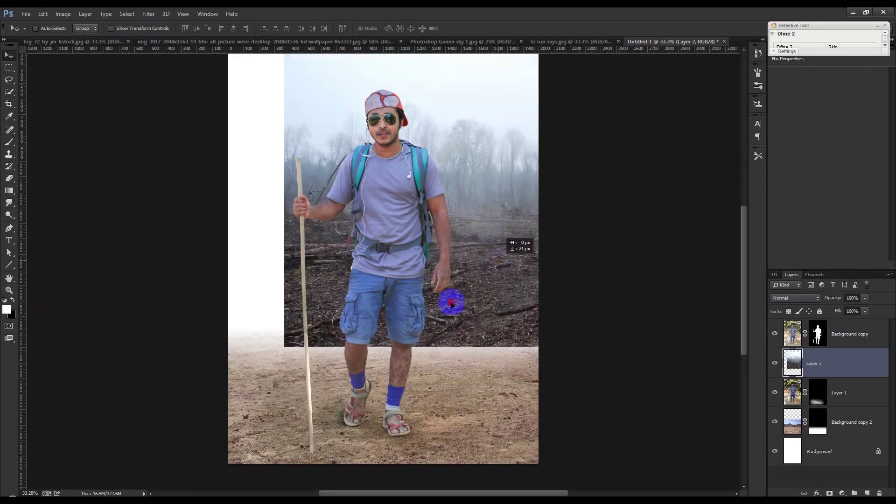
- Drag the foggy forest photo into the poster and add a #646464 Solid Color fill above Background
left_click_drag(644, 50, 431, 304)
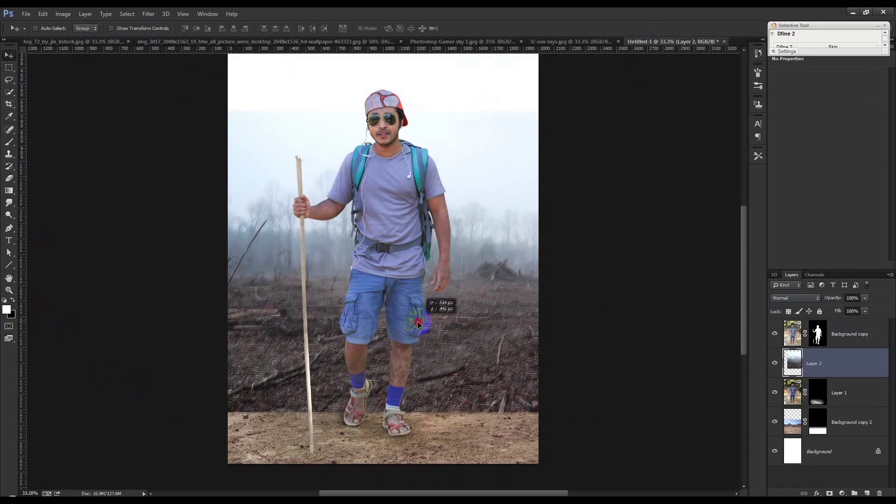
left_click(796, 448)
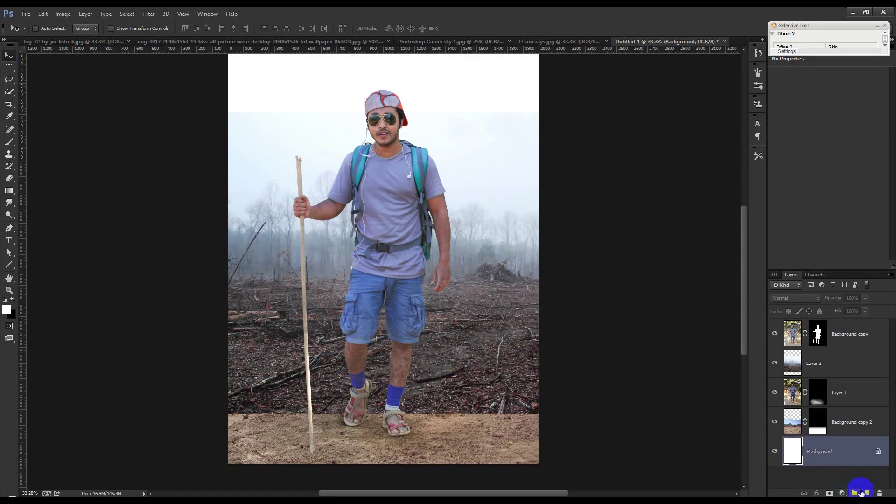
left_click(841, 493)
left_click(811, 288)
left_click(556, 201)
left_click(526, 196)
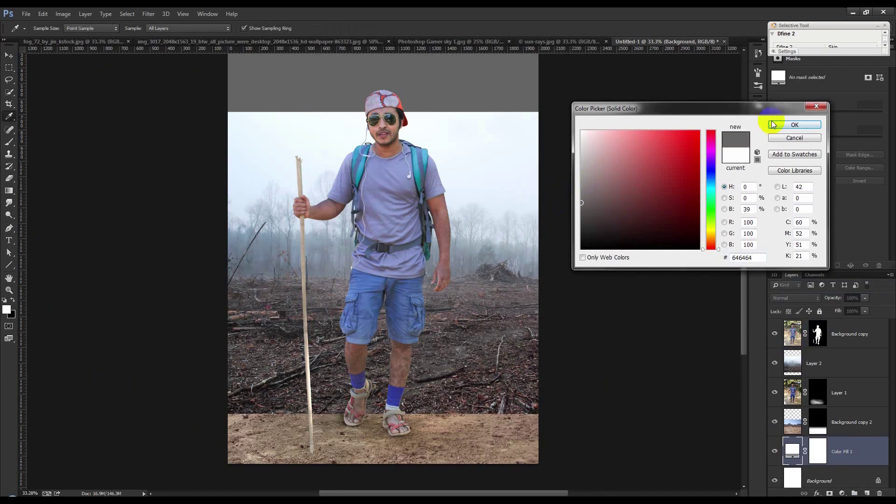
left_click(774, 126)
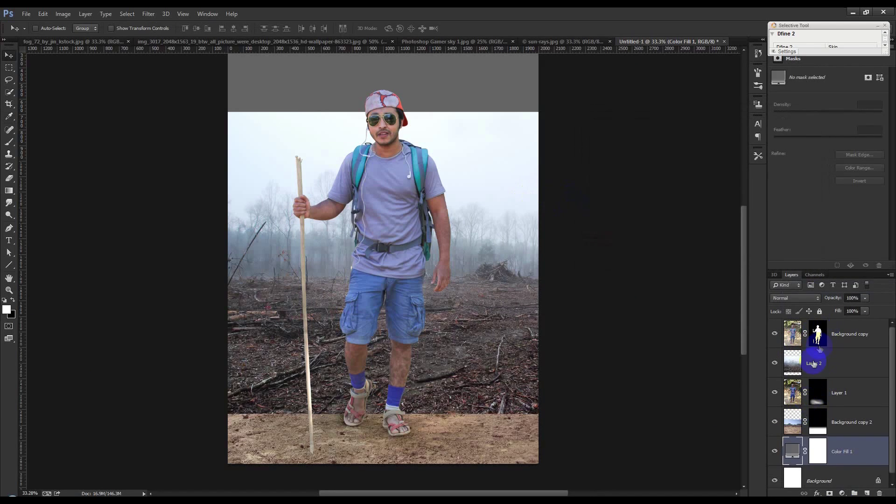
left_click_drag(838, 367, 831, 432)
- Lower the fog forest layer and rotate it about -1.43° to form the horizon
left_click_drag(517, 312, 541, 361)
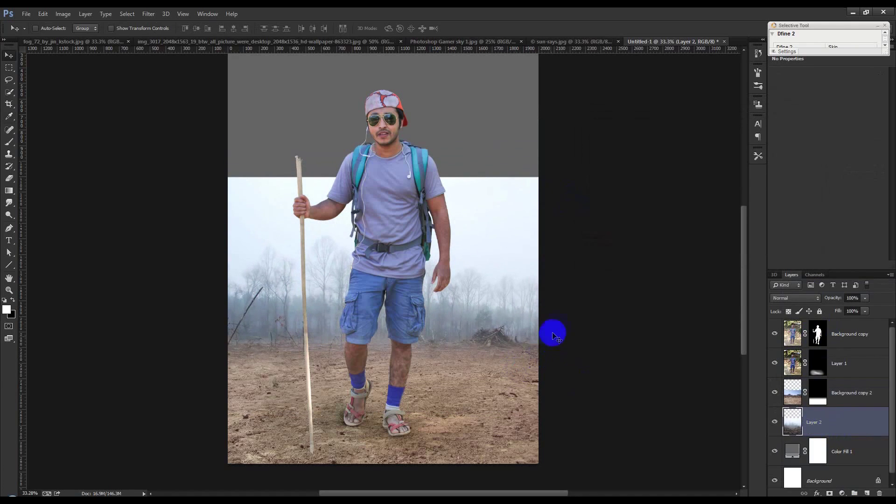
key("ctrl+t")
left_click_drag(681, 313, 680, 306)
left_click_drag(522, 314, 515, 316)
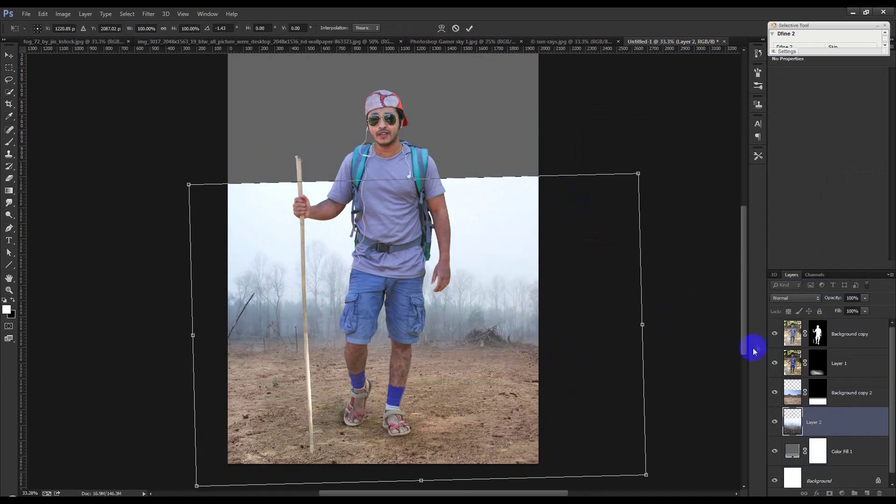
key("Return")
left_click_drag(472, 292, 466, 292)
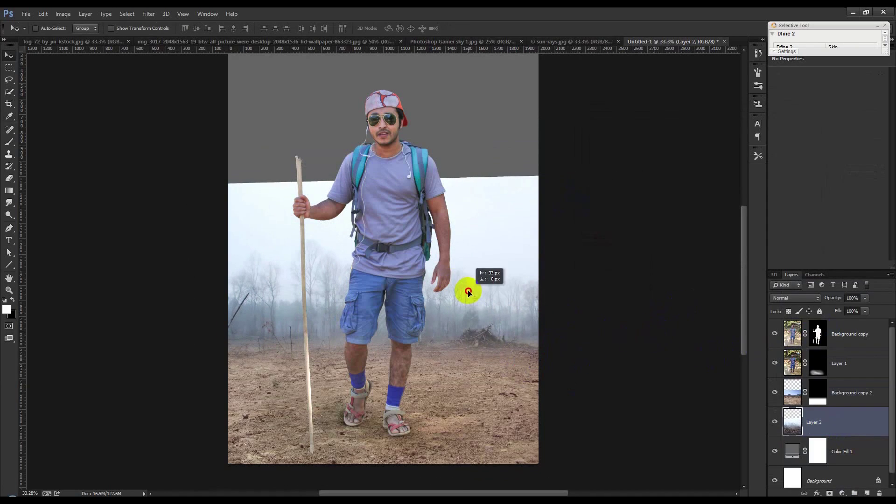
- Blend the fog forest layer in Multiply and add a layer mask to it
left_click(795, 298)
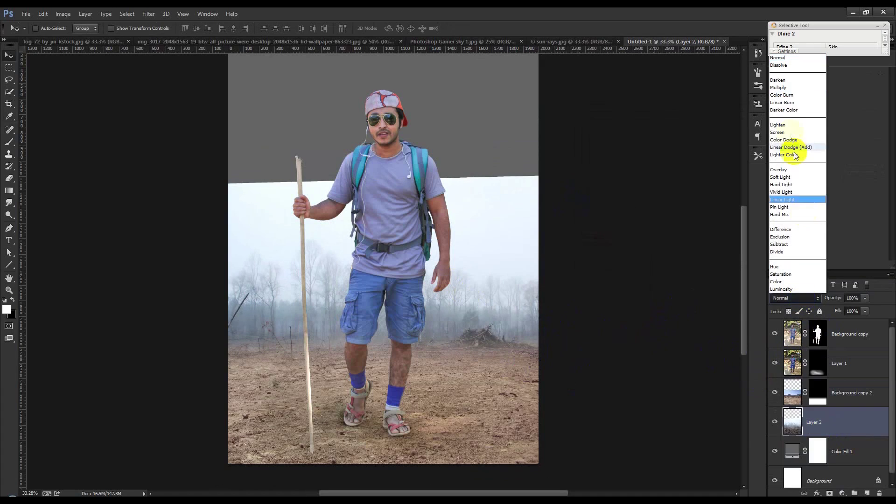
left_click(778, 87)
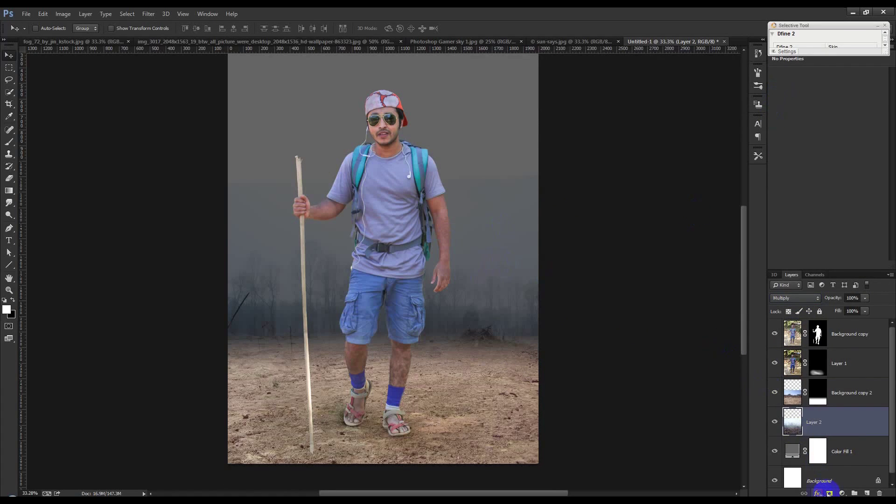
left_click(829, 493)
- Paint black with a large brush on Layer 2's mask to fade the fog's upper sky
left_click(9, 142)
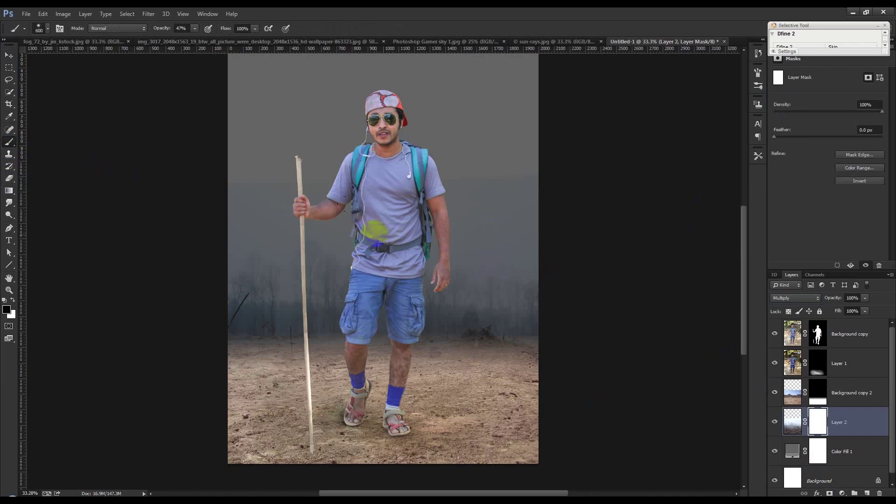
left_click(12, 301)
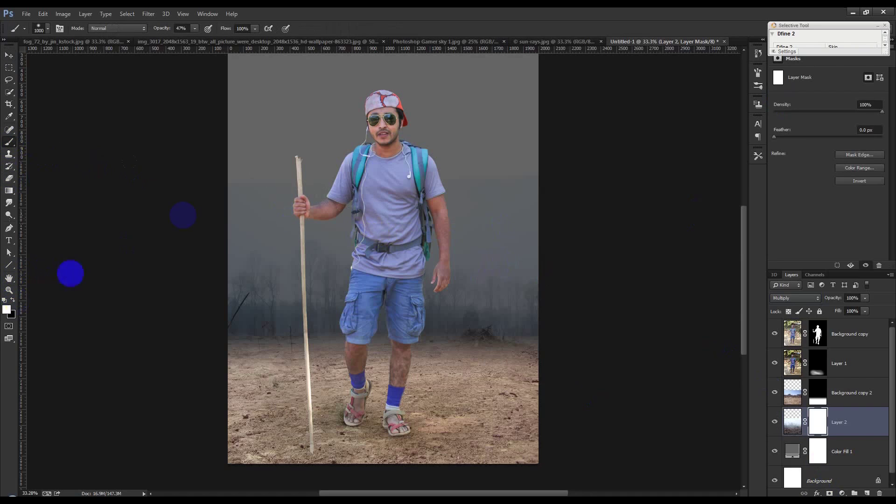
left_click(15, 303)
key("bracketright")
left_click(774, 334)
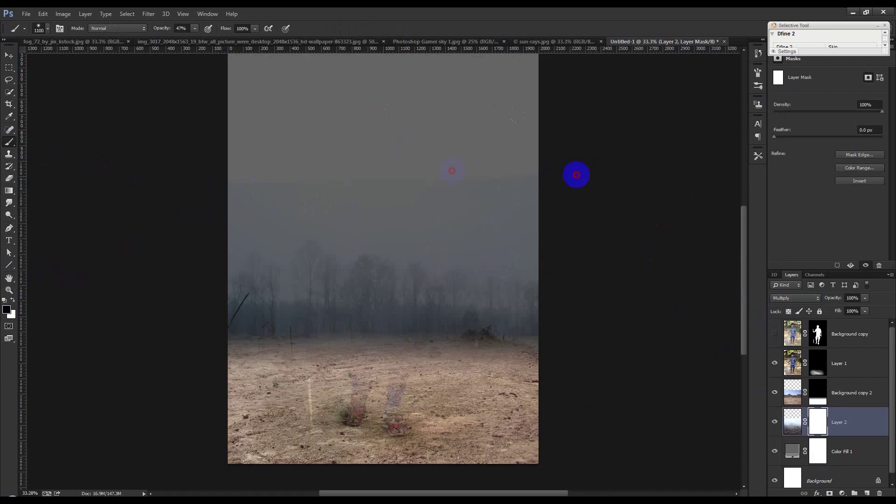
left_click_drag(607, 167, 511, 198)
mouse_move(431, 180)
left_mouse_down()
mouse_move(566, 166)
mouse_move(1, 104)
left_mouse_up()
left_click(9, 56)
- Drag the img_3017 snowy lake photo into the poster as Layer 3
left_click(775, 334)
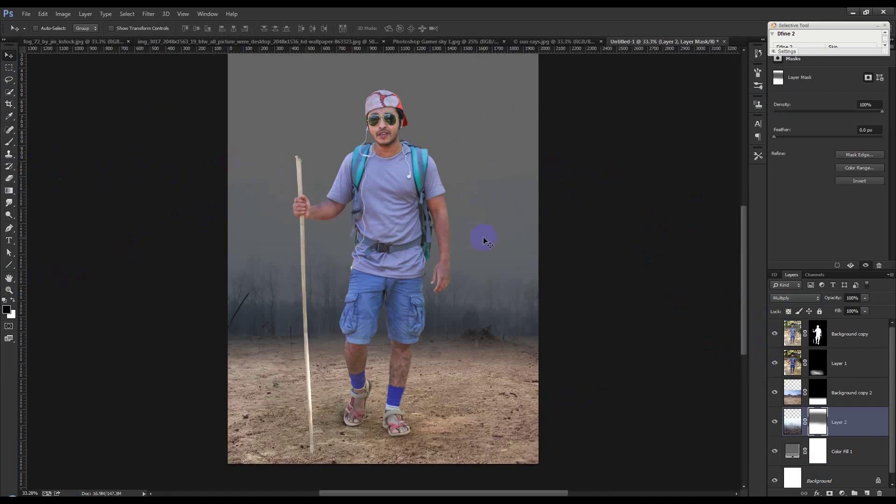
scroll(484, 239, "down", 1)
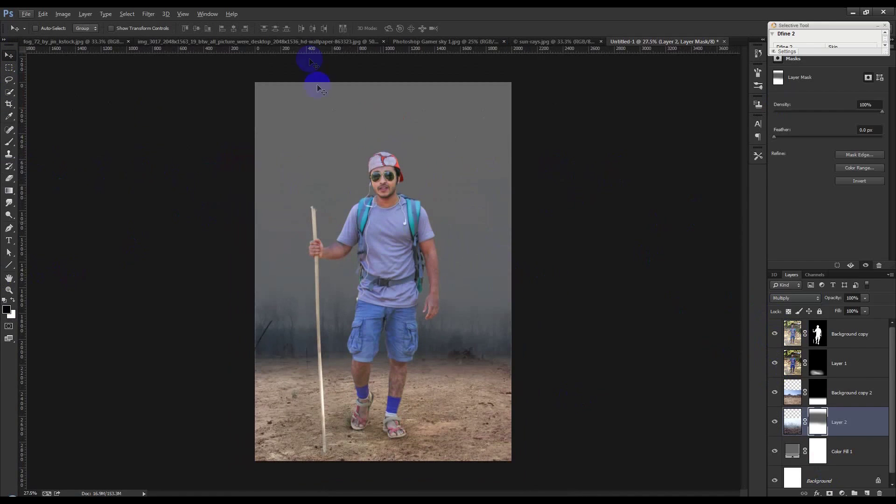
left_click(242, 45)
mouse_move(355, 240)
left_mouse_down()
mouse_move(624, 101)
mouse_move(392, 256)
mouse_move(307, 348)
left_mouse_up()
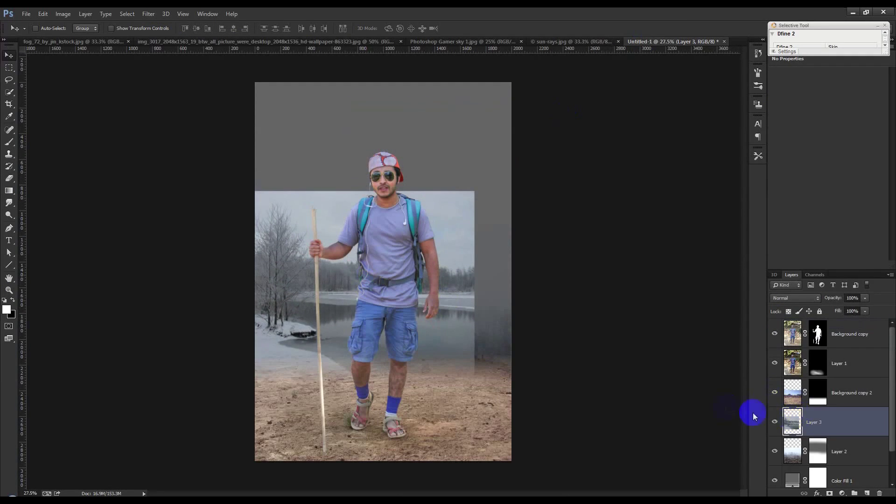
- Enlarge the snowy lake Layer 3 to about 139%
key("ctrl+t")
mouse_move(473, 379)
left_mouse_down()
mouse_move(515, 377)
mouse_move(508, 435)
left_mouse_up()
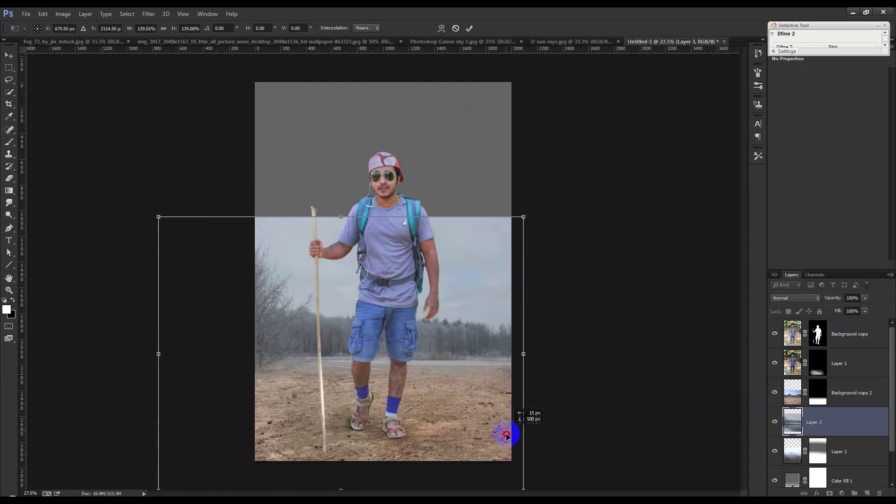
key("Return")
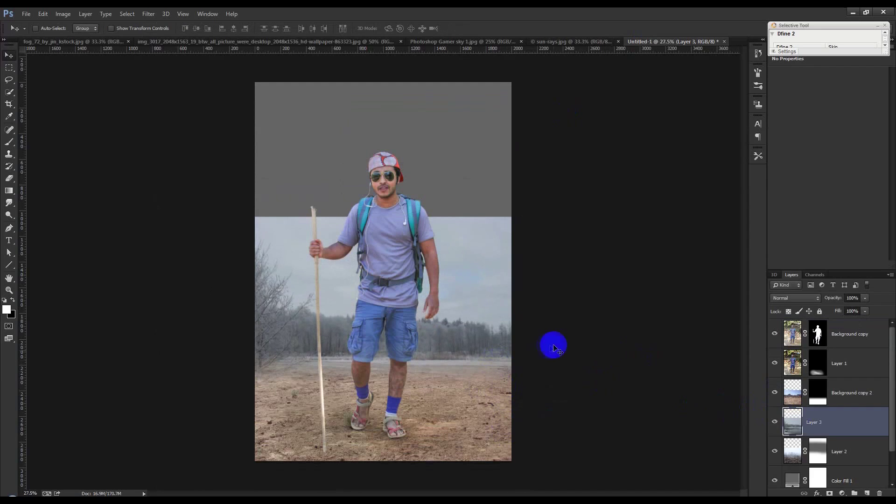
scroll(553, 347, "up", 1)
- Blend Layer 3 in Screen mode after trying Multiply, and nudge it slightly lower
left_click(793, 298)
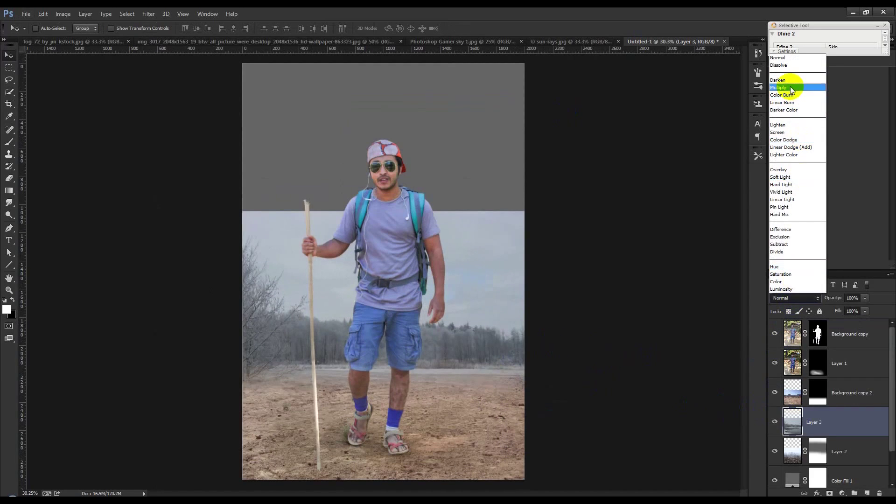
left_click(792, 88)
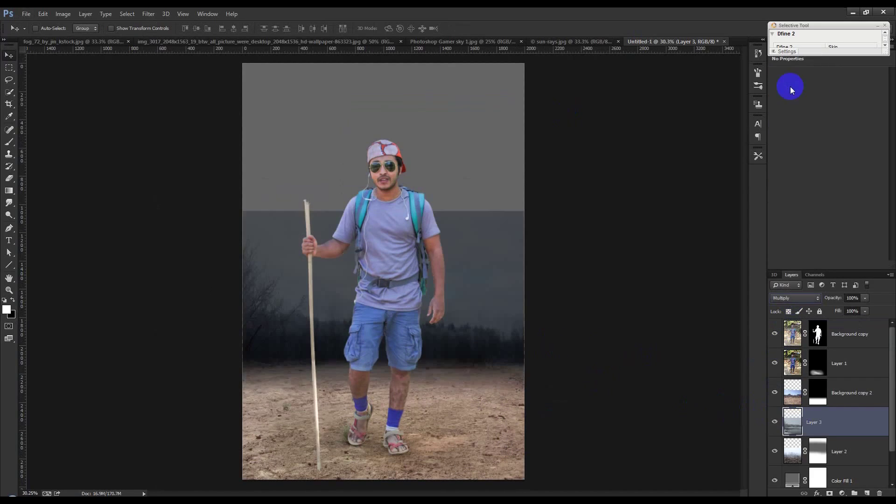
left_click(782, 299)
left_click(789, 133)
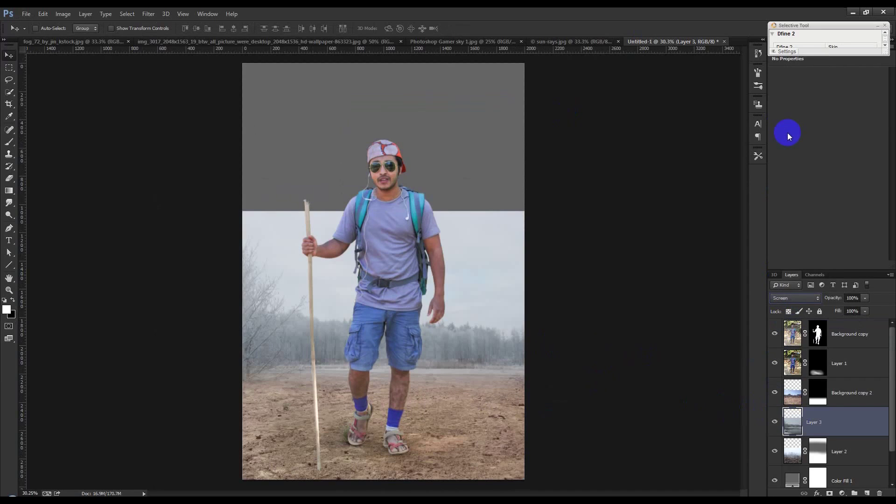
mouse_move(607, 293)
left_mouse_down()
mouse_move(604, 306)
mouse_move(593, 288)
left_mouse_up()
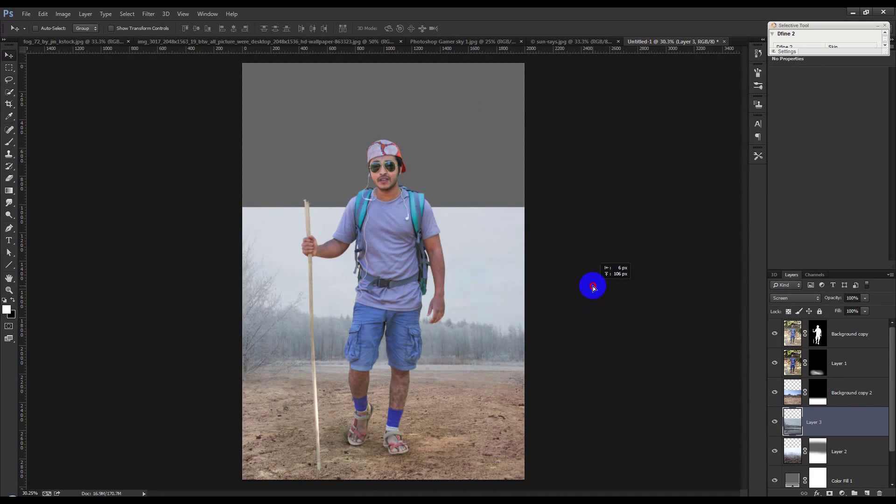
- Use Image > Adjustments > Color Balance on Layer 3, warming midtones, highlights and shadows toward red/yellow
left_click(63, 14)
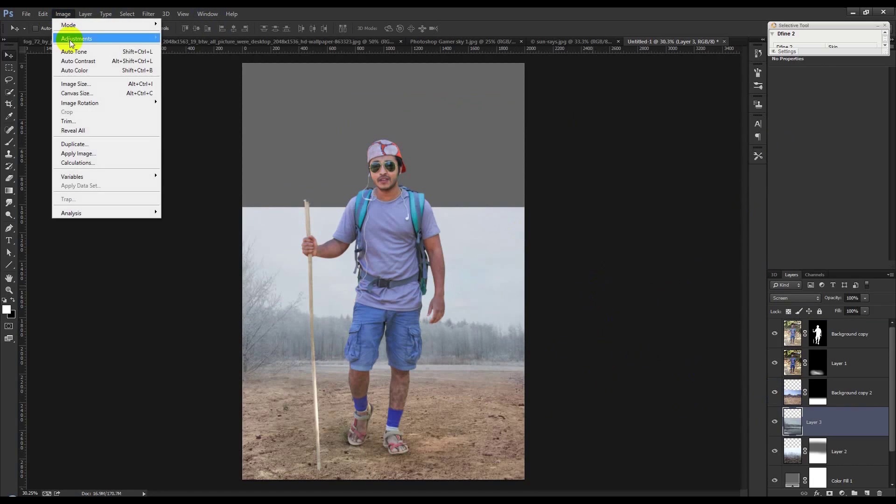
mouse_move(77, 38)
left_click(182, 97)
mouse_move(579, 187)
left_mouse_down()
mouse_move(565, 186)
mouse_move(592, 165)
left_mouse_up()
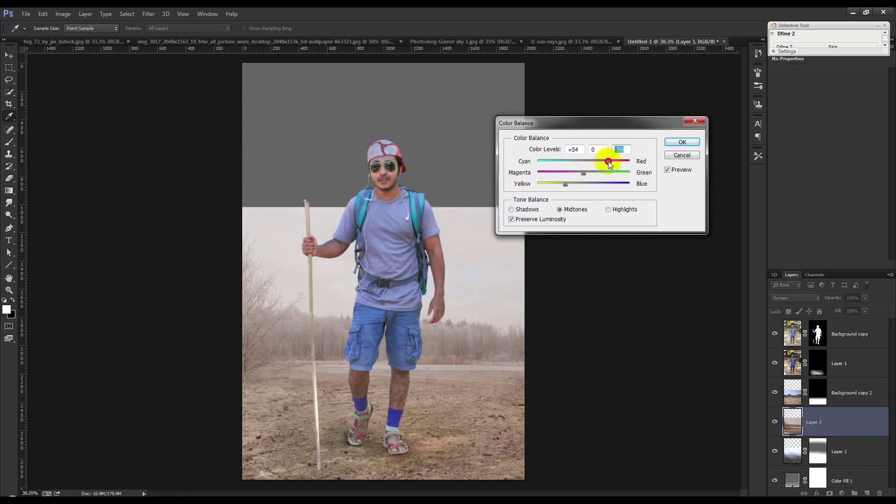
left_click(609, 162)
left_click_drag(577, 176, 589, 178)
left_click(681, 155, "alt")
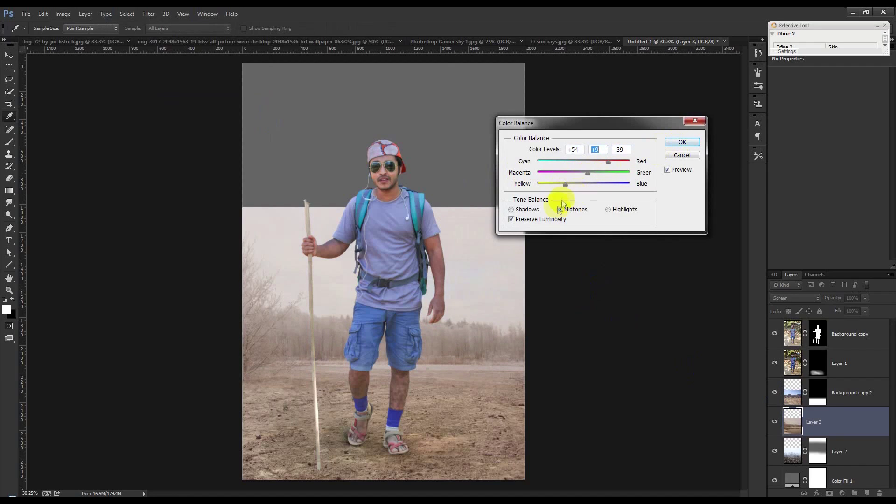
left_click(608, 208)
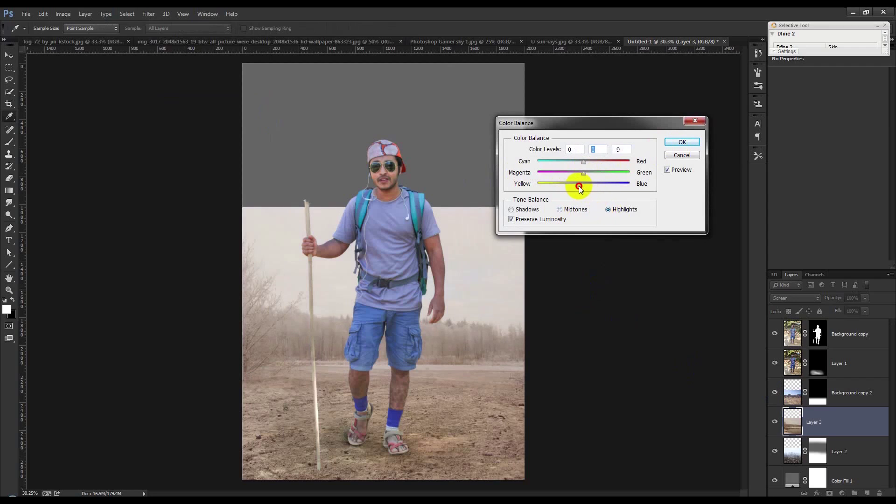
left_click(578, 187)
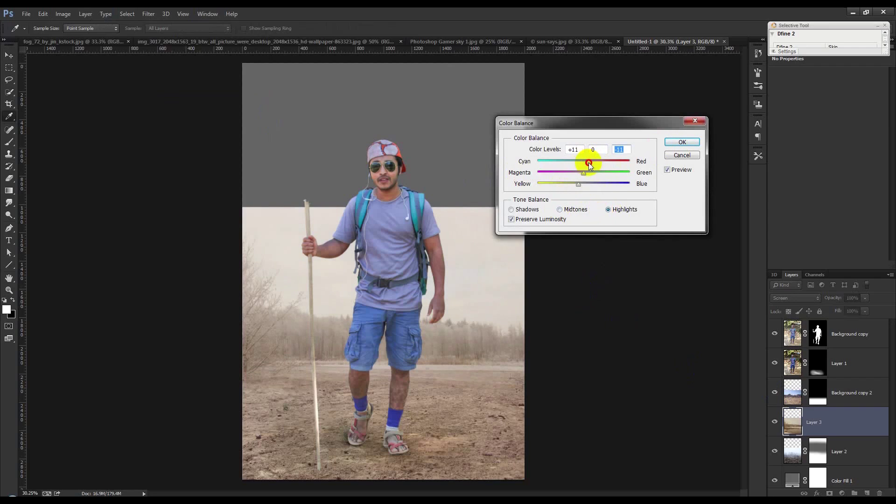
left_click(525, 209)
left_click_drag(585, 185, 580, 187)
left_click(681, 143)
- Add a mask to Layer 3, move Layer 2's mask onto it, and delete Layer 2
key("v")
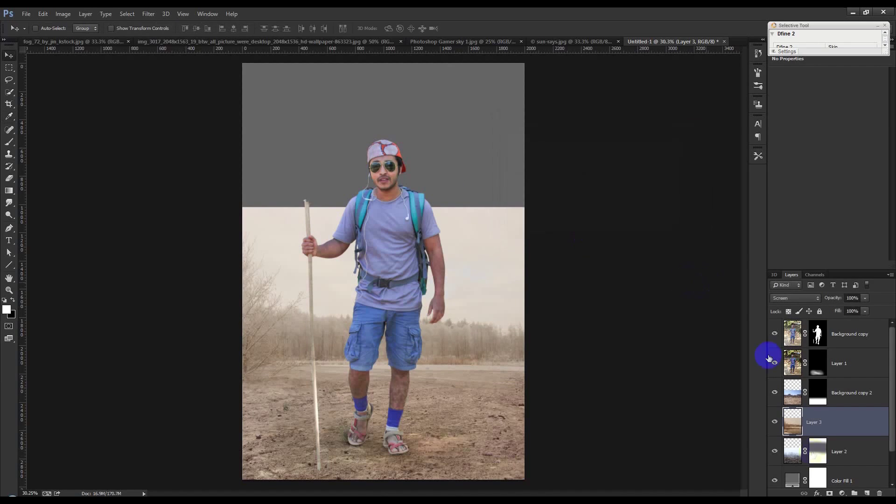
left_click(828, 493)
left_click(775, 421)
left_click(774, 421)
left_click_drag(819, 451, 835, 415)
left_click(881, 494)
left_click(838, 399)
left_click(840, 422)
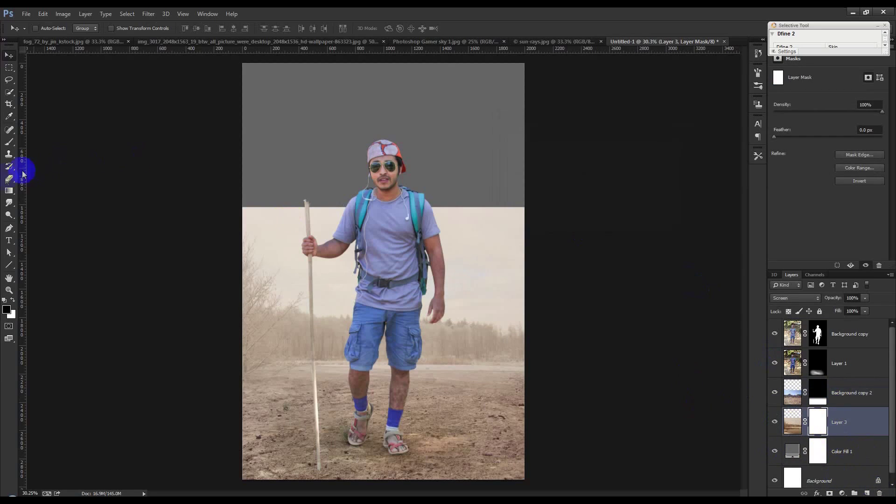
- Draw a black-to-white gradient on Layer 3's mask, redrawing until the fade sits high
left_click(9, 178)
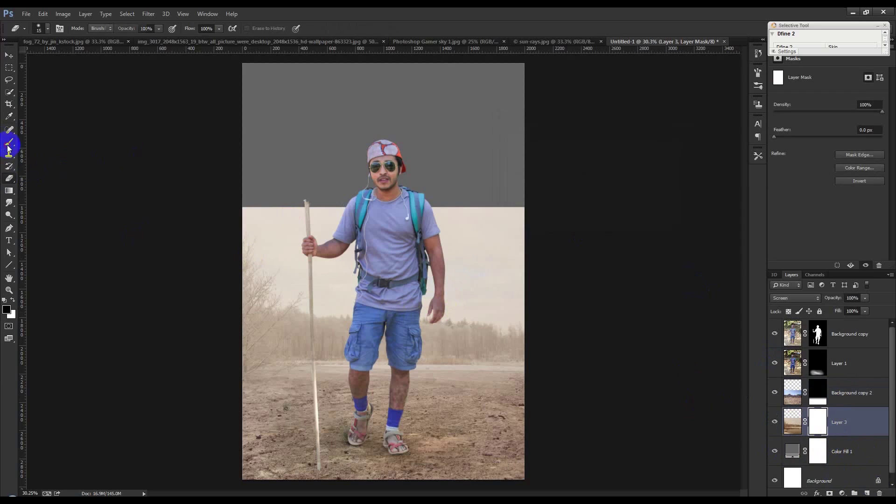
left_click(8, 145)
left_click(8, 192)
left_click_drag(416, 336, 417, 289)
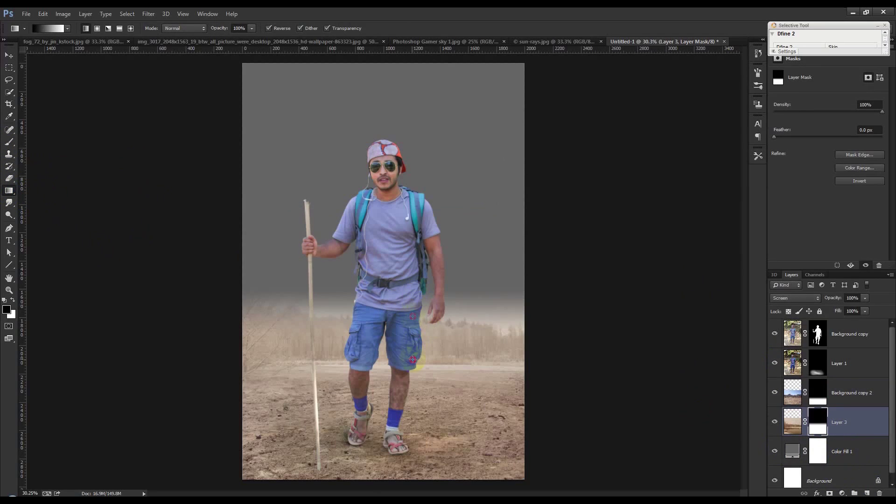
left_click_drag(413, 360, 412, 295)
mouse_move(411, 334)
left_mouse_down()
mouse_move(408, 290)
mouse_move(387, 252)
left_mouse_up()
left_click_drag(403, 341, 404, 223)
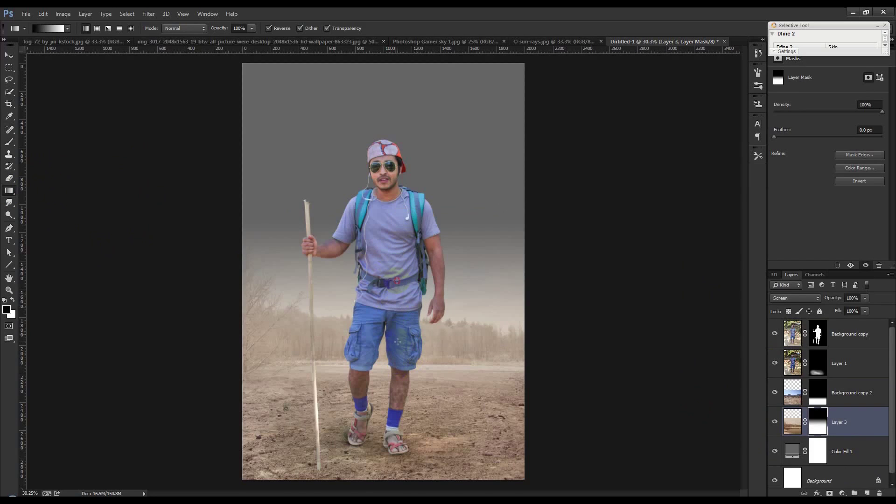
left_click_drag(397, 341, 389, 167)
- Soften the hard fog edge across the sky with a soft brush on the mask
left_click(9, 142)
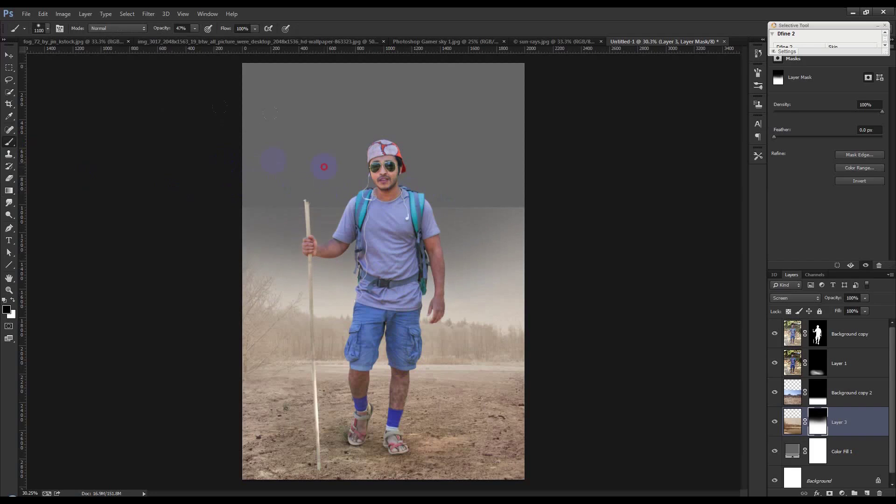
left_click_drag(499, 201, 313, 208)
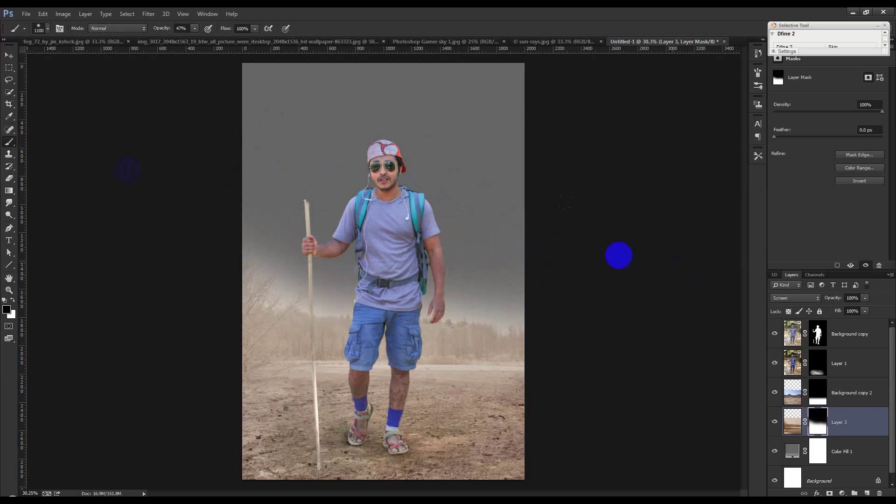
left_click(9, 55)
left_click(856, 426)
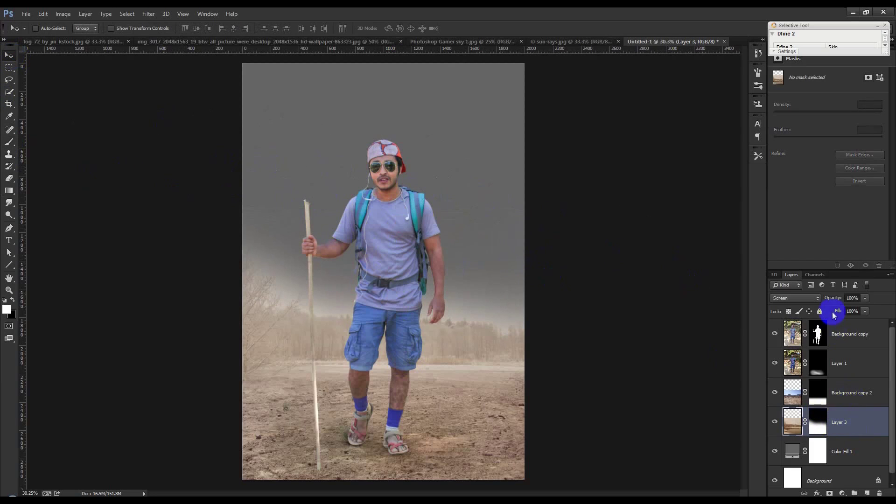
- Set Layer 3 to Multiply and duplicate it as Layer 3 copy
left_click(808, 298)
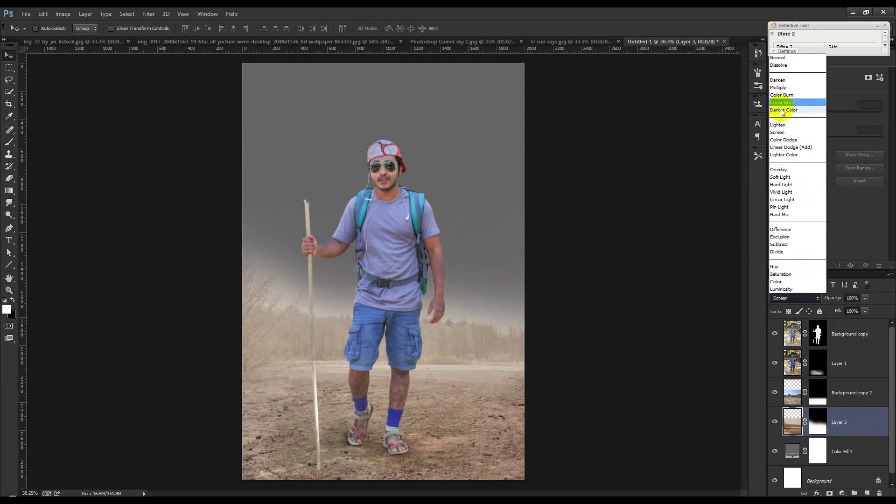
left_click(779, 89)
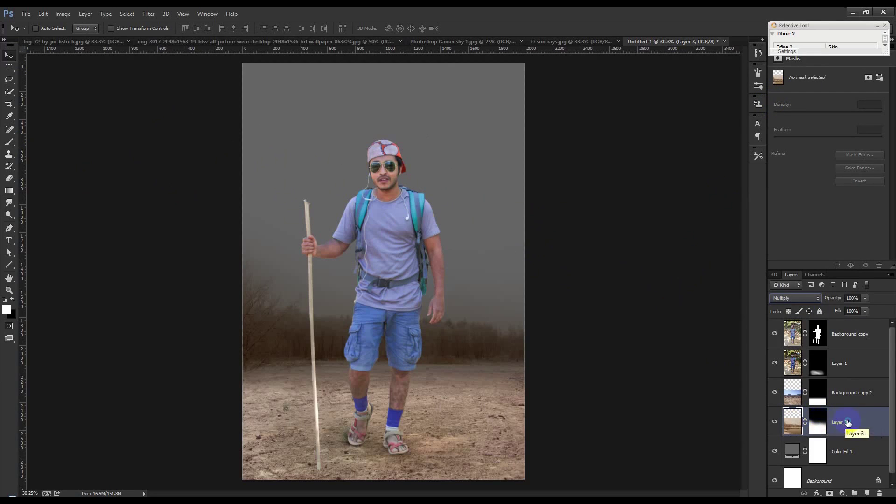
right_click(849, 423)
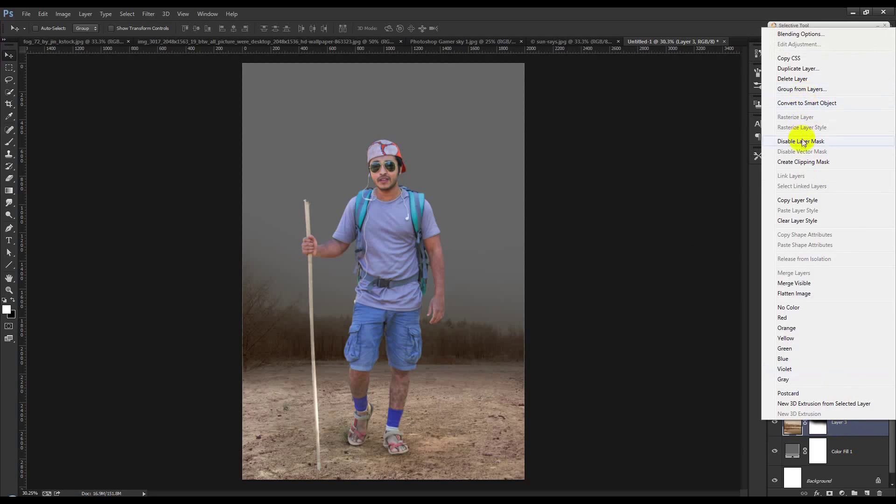
left_click(791, 68)
left_click(529, 161)
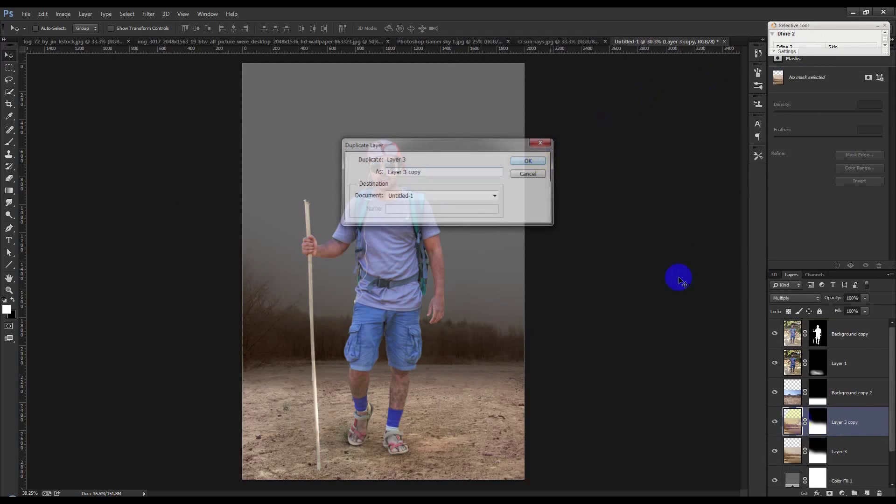
- Set Layer 3 copy to Normal and brush its mask above the tree line
left_click(806, 298)
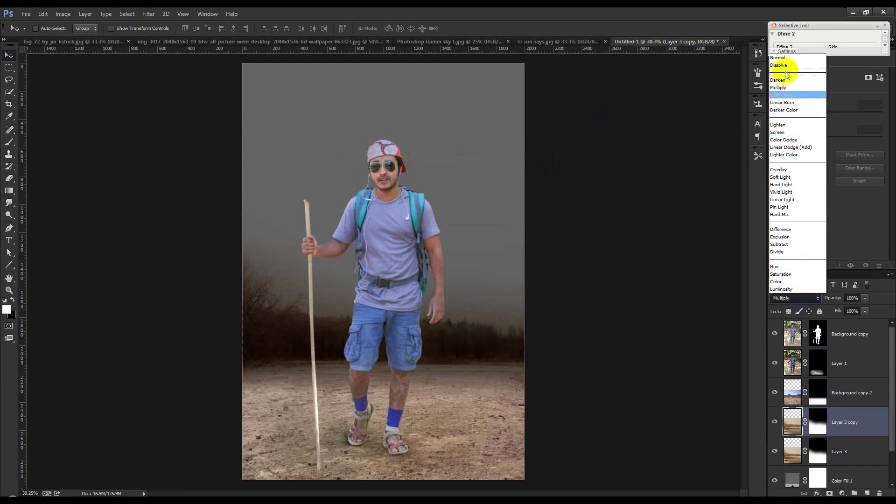
left_click(780, 57)
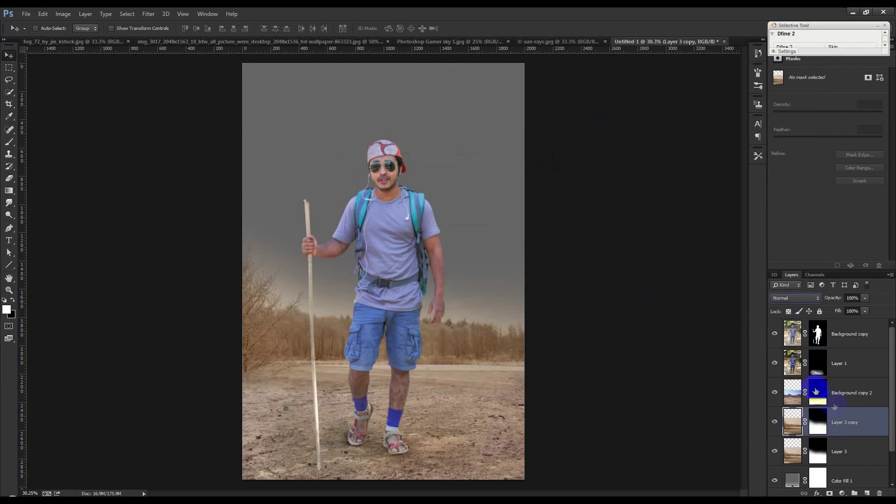
left_click(818, 422)
left_click(9, 141)
mouse_move(233, 250)
left_mouse_down()
mouse_move(527, 299)
mouse_move(282, 263)
left_mouse_up()
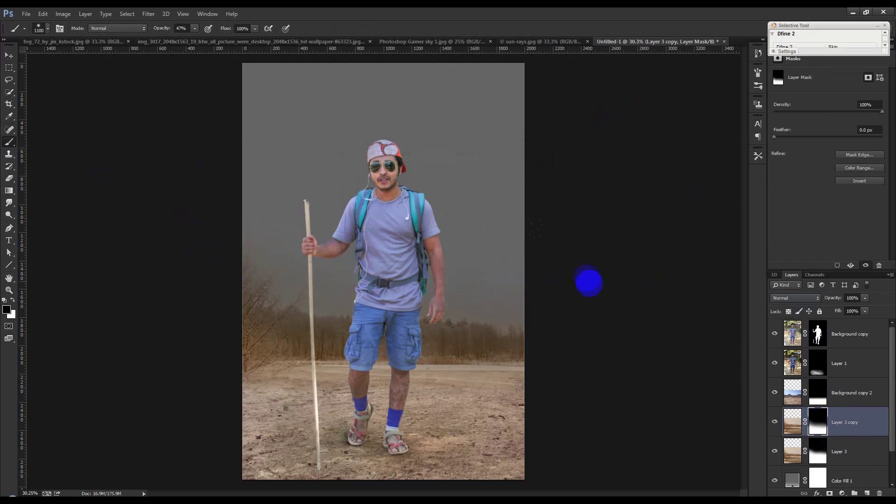
- Faintly brush Layer 3 copy's mask at low opacity (about 13%) near the trees and hiker
key("bracketleft")
key("bracketleft")
key("bracketleft")
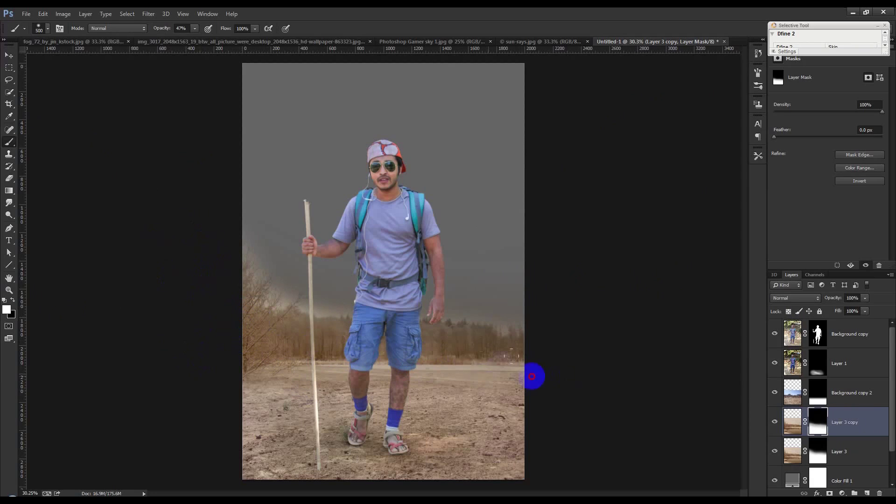
key("bracketright")
key("bracketright")
key("bracketright")
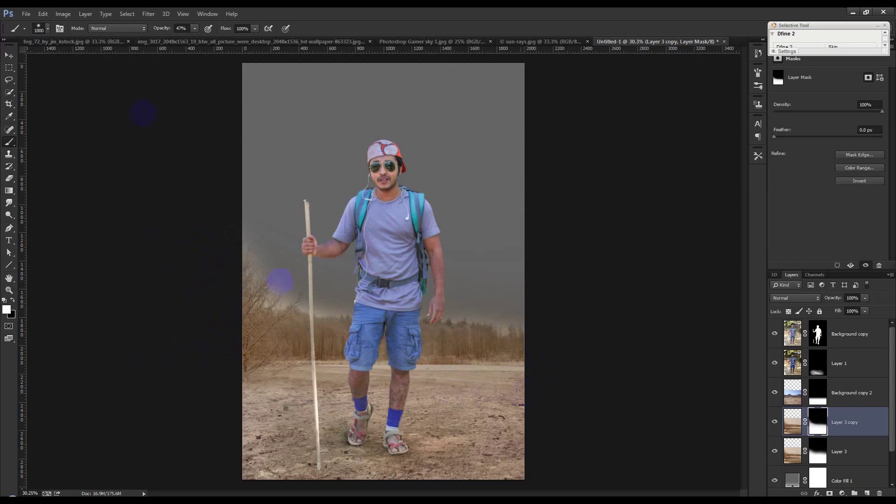
type("1")
key("Return")
left_click_drag(168, 34, 171, 33)
left_click(467, 333)
left_click_drag(467, 333, 476, 334)
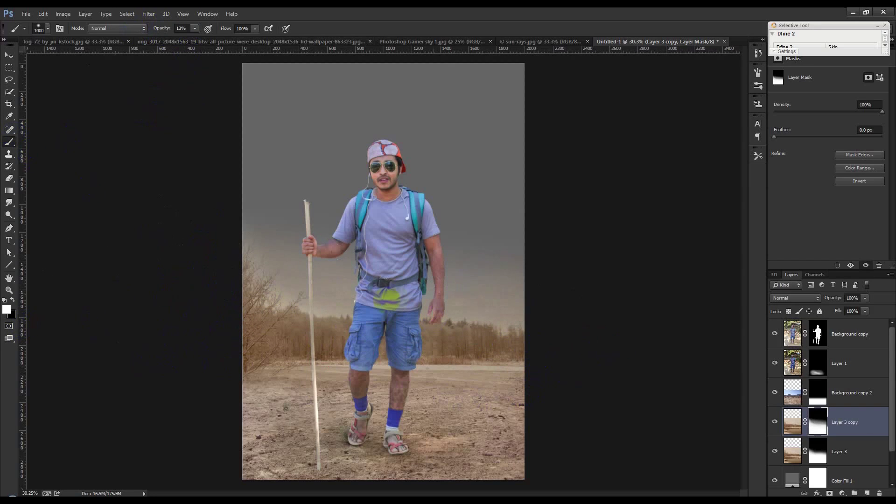
- Set Layer 3's opacity to 27% and close the img_3017 snowy lake image
left_click(861, 452)
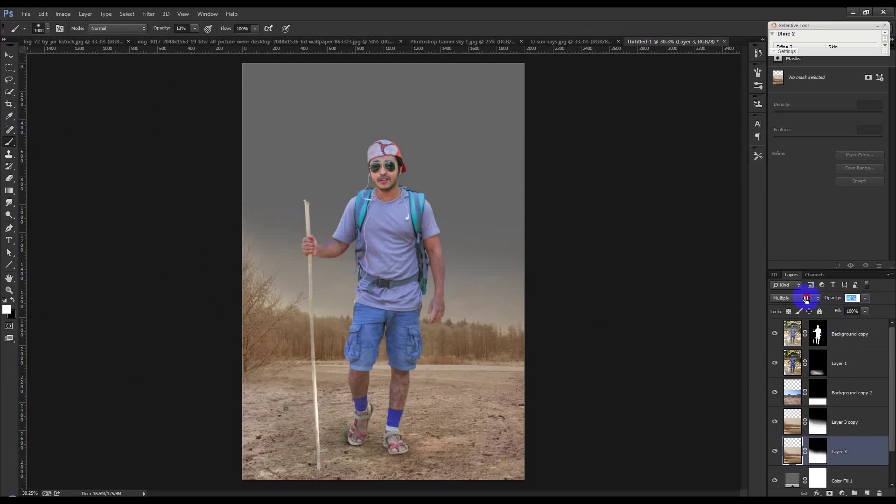
left_click(9, 55)
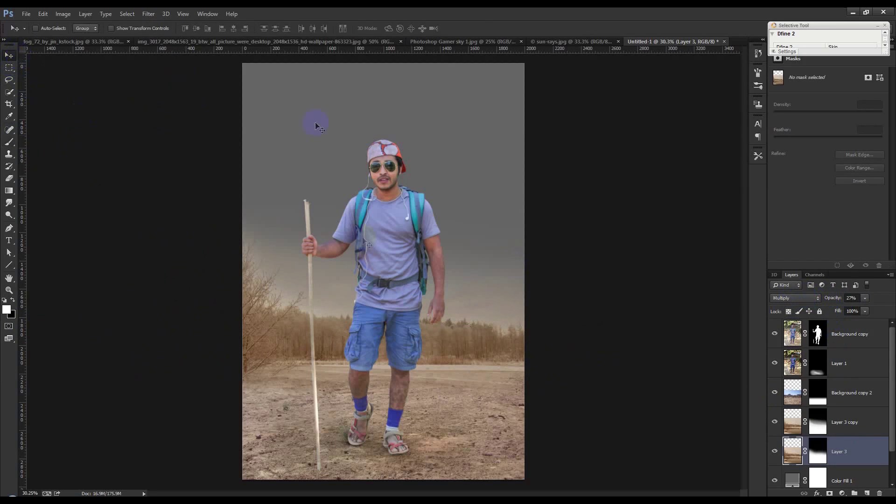
left_click(166, 42)
left_click(405, 42)
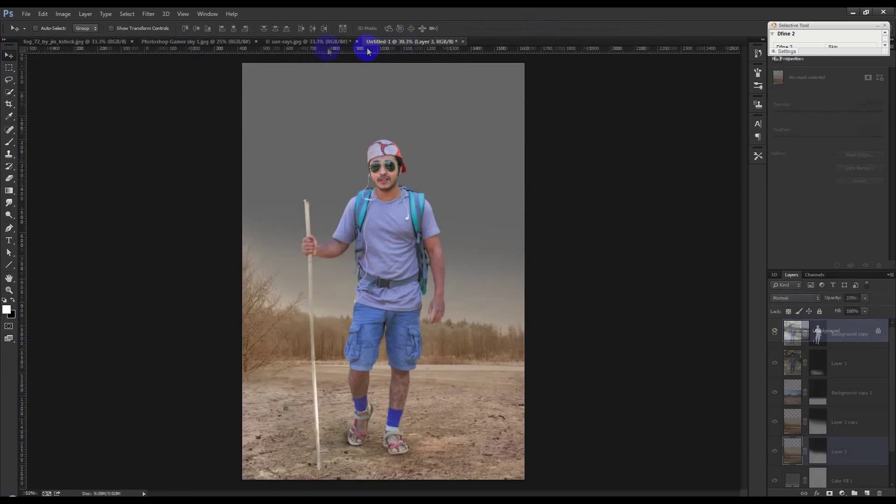
- Bring the teal sky in as Layer 4, place it below the ground layers, and resize it
left_click(248, 42)
left_click_drag(362, 254, 441, 171)
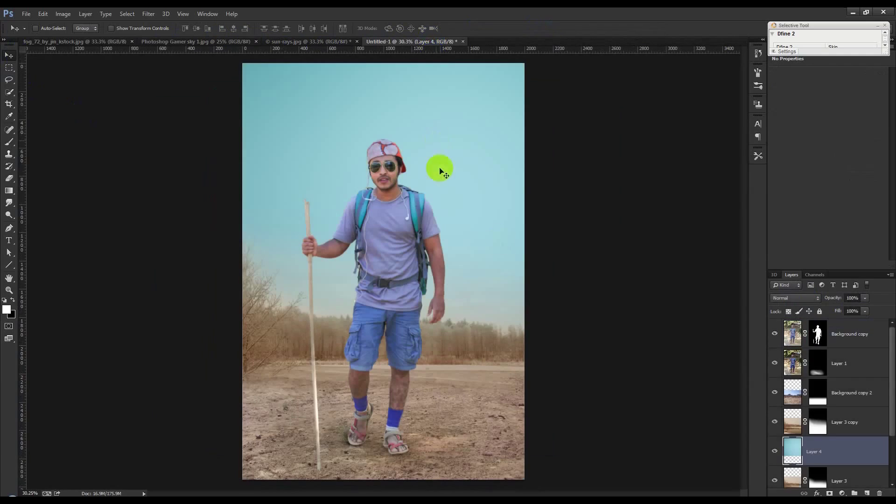
left_click(796, 428)
left_click_drag(841, 480, 834, 430)
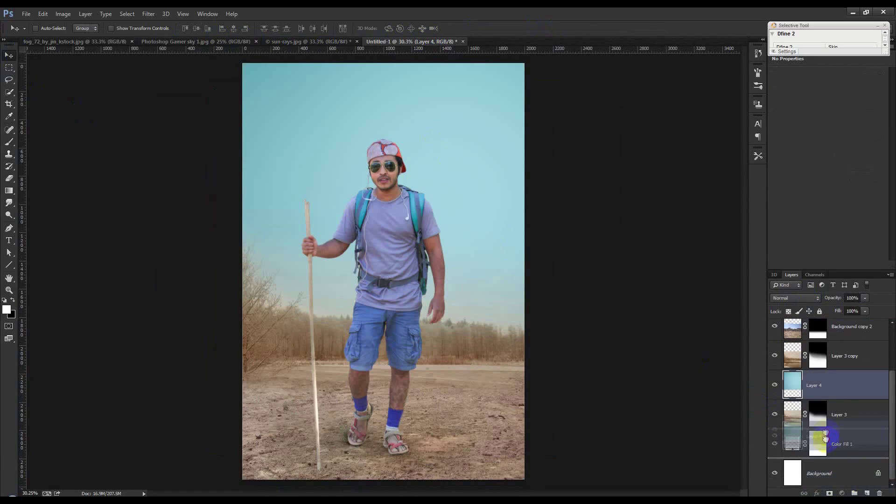
key("ctrl+t")
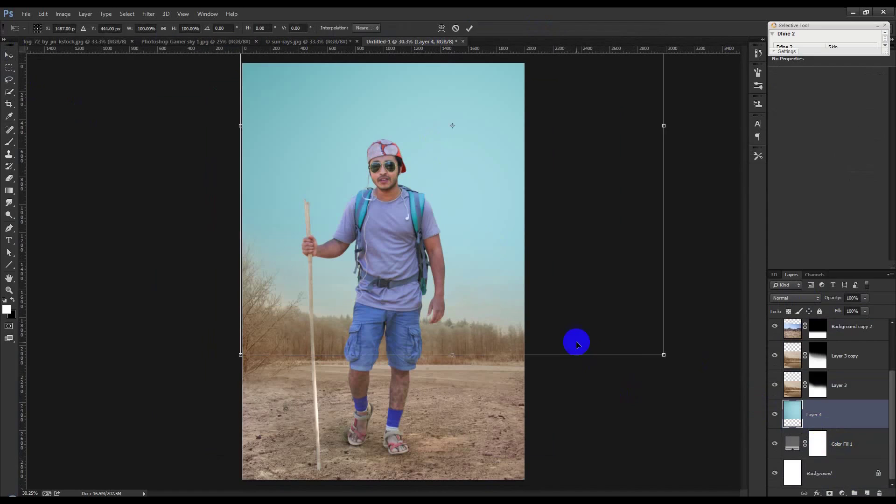
mouse_move(662, 353)
left_mouse_down()
mouse_move(560, 262)
mouse_move(470, 308)
mouse_move(527, 358)
left_mouse_up()
key("Return")
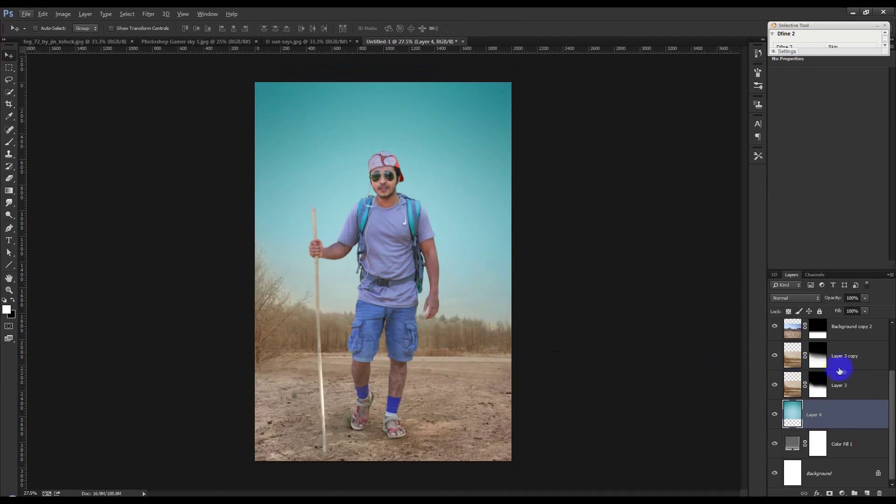
- Lower the hiker's shadow layer, Layer 1, to 58% opacity
scroll(847, 370, "up", 2)
left_click(862, 365)
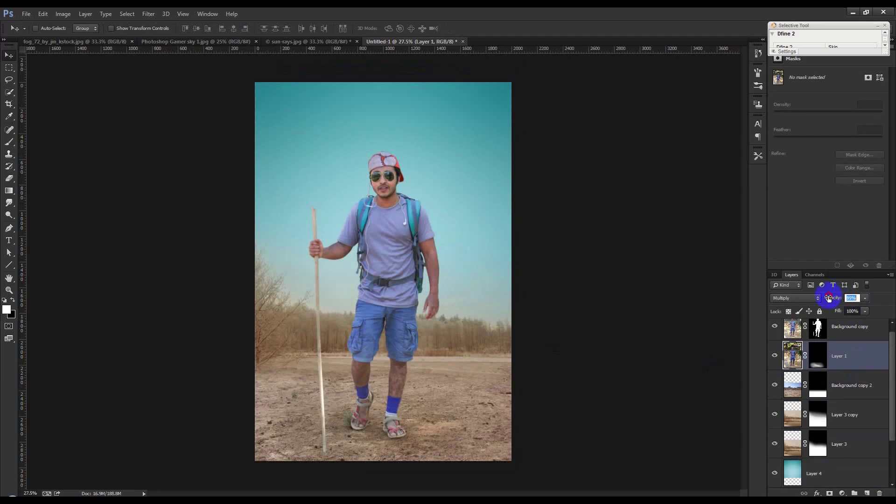
left_click_drag(816, 299, 817, 299)
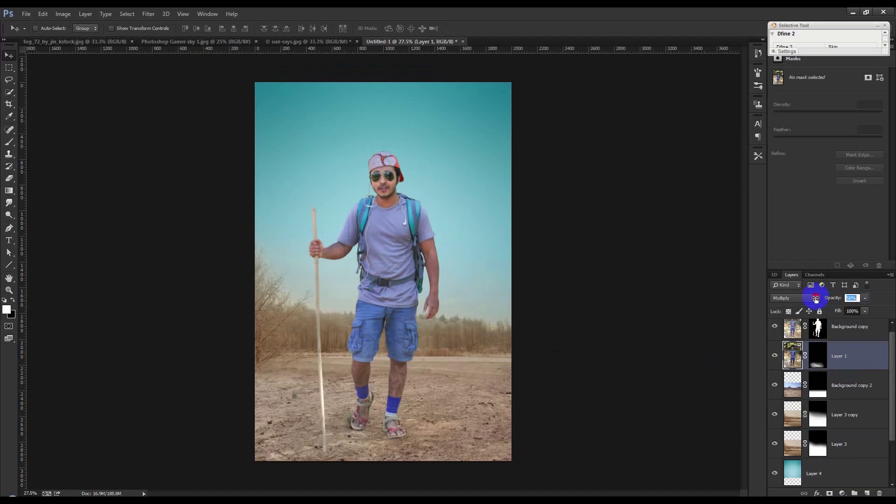
- Move the hiker and his shadow together to the right so his feet sit on the ground
left_click(829, 336, "shift")
left_click_drag(408, 346, 415, 346)
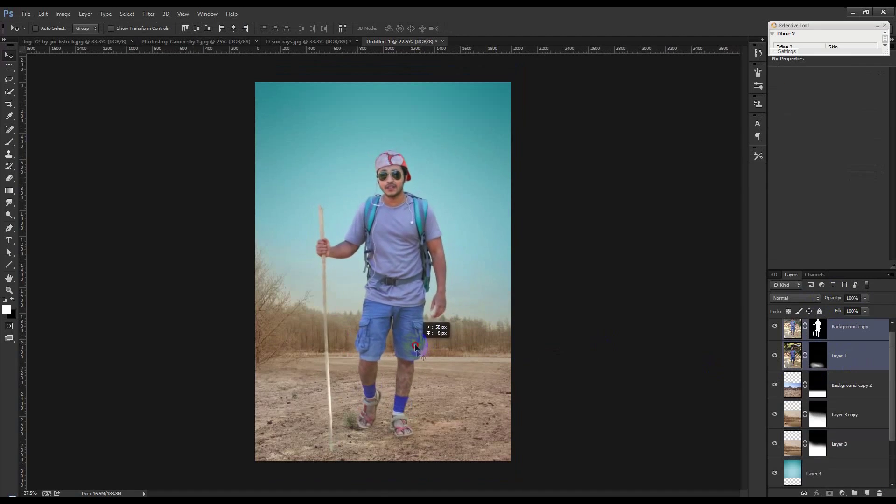
scroll(415, 347, "up", 5)
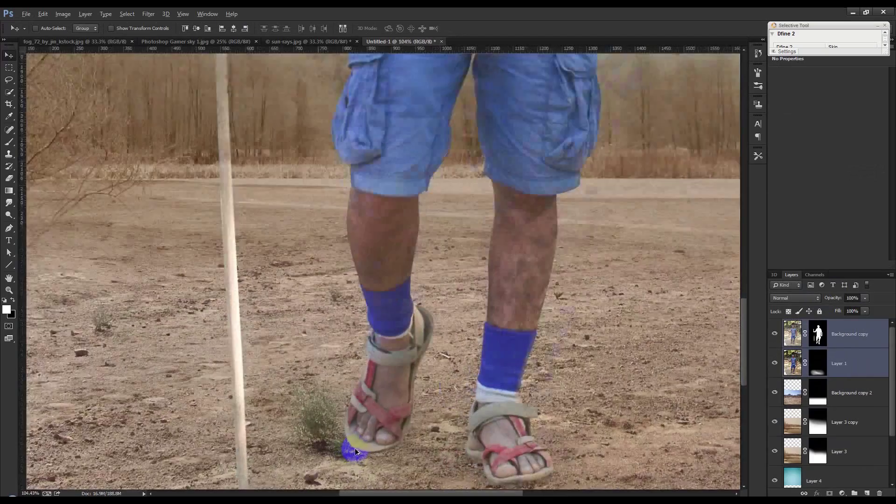
left_click_drag(415, 346, 407, 436)
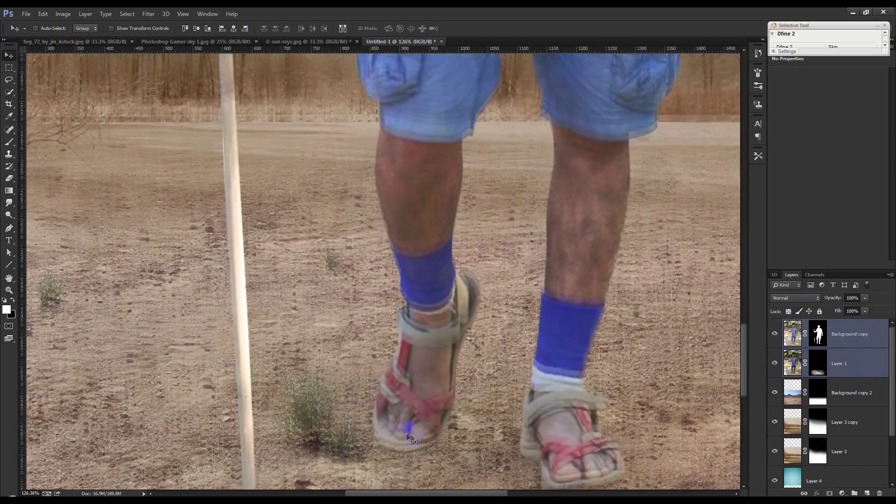
- On Background copy 2, patch out the small bush beside the hiker's feet with plain dirt
scroll(407, 437, "down", 1)
left_click(852, 403)
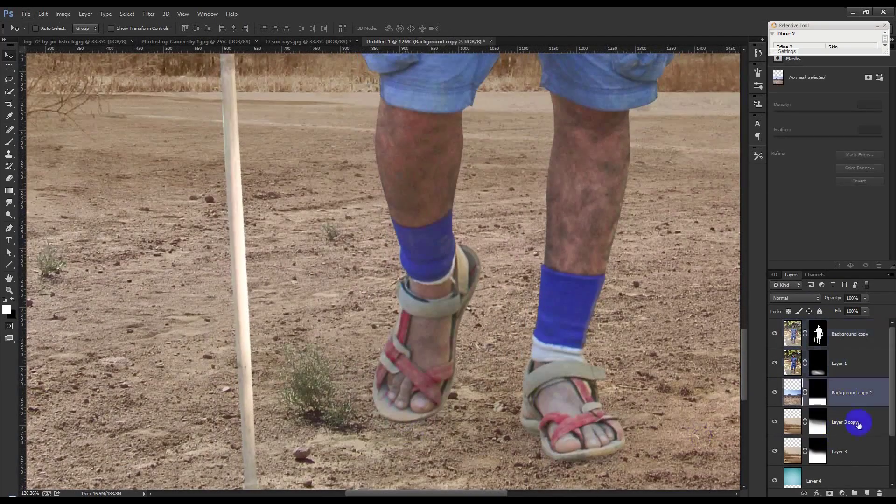
right_click(8, 133)
left_click(47, 146)
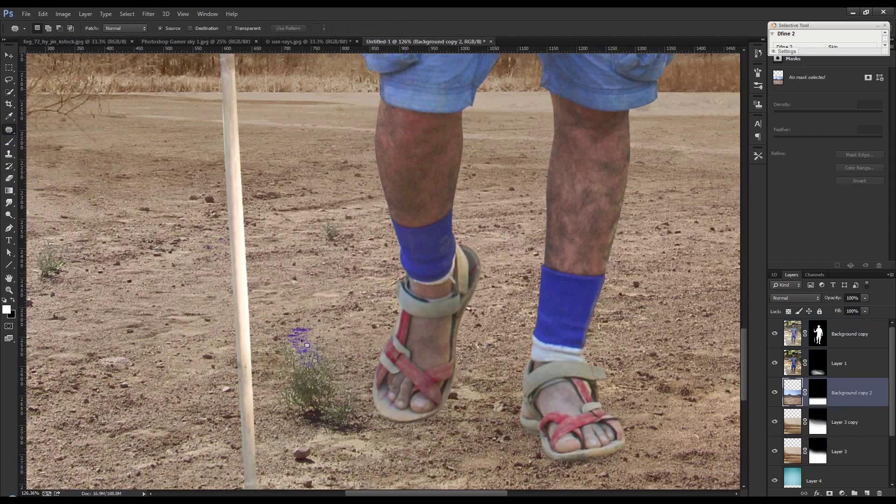
left_click_drag(396, 442, 280, 318)
mouse_move(320, 380)
left_mouse_down()
mouse_move(143, 402)
mouse_move(233, 279)
left_mouse_up()
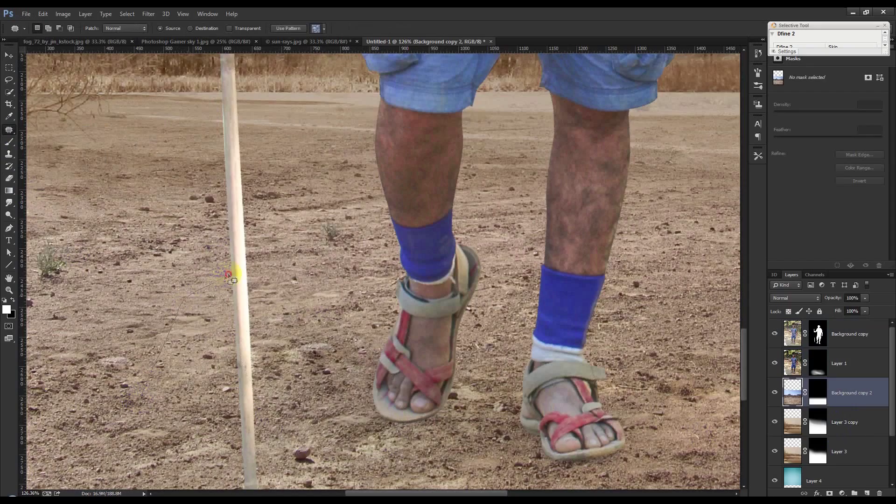
- Patch the blemish on the walking stick with nearby dirt and deselect
left_click_drag(261, 369, 143, 400)
left_click_drag(201, 355, 320, 392)
key("ctrl+d")
scroll(497, 345, "down", 2)
scroll(497, 345, "down", 3)
scroll(486, 343, "down", 2)
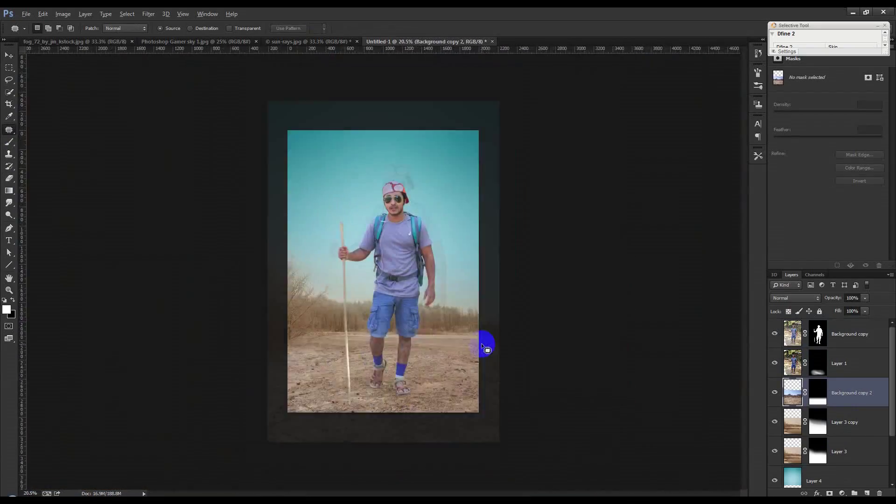
- Scale Layer 1 and Background copy proportionally to 89%, nudged slightly down and right
left_click(9, 55)
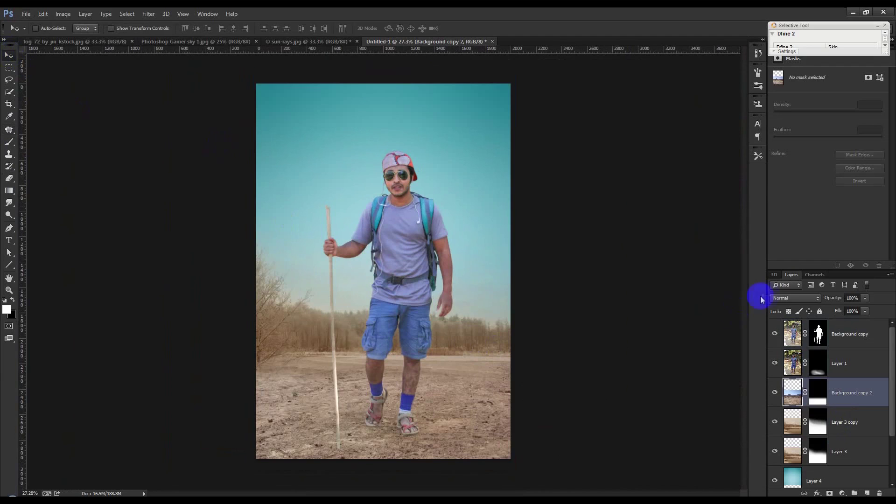
left_click(843, 358)
left_click(845, 334, "ctrl")
key("ctrl+t")
left_click(163, 29)
left_click_drag(140, 28, 120, 29)
mouse_move(448, 276)
left_mouse_down()
mouse_move(457, 293)
mouse_move(442, 307)
left_mouse_up()
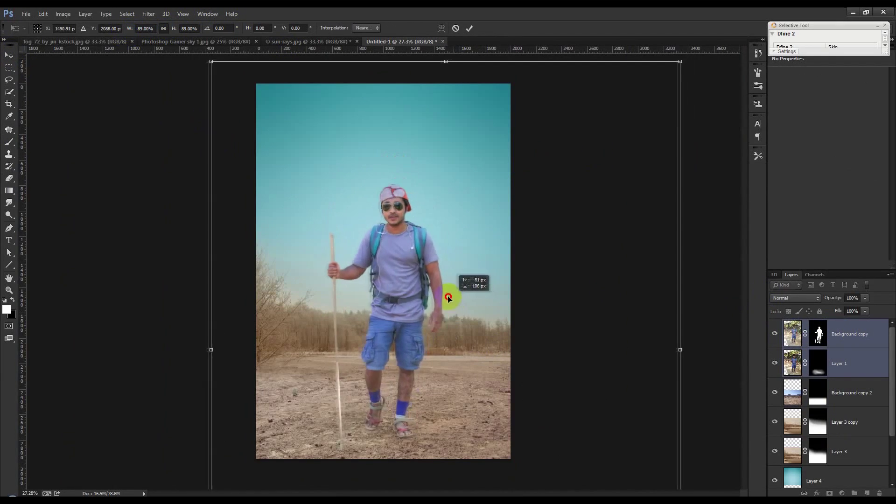
left_click(470, 30)
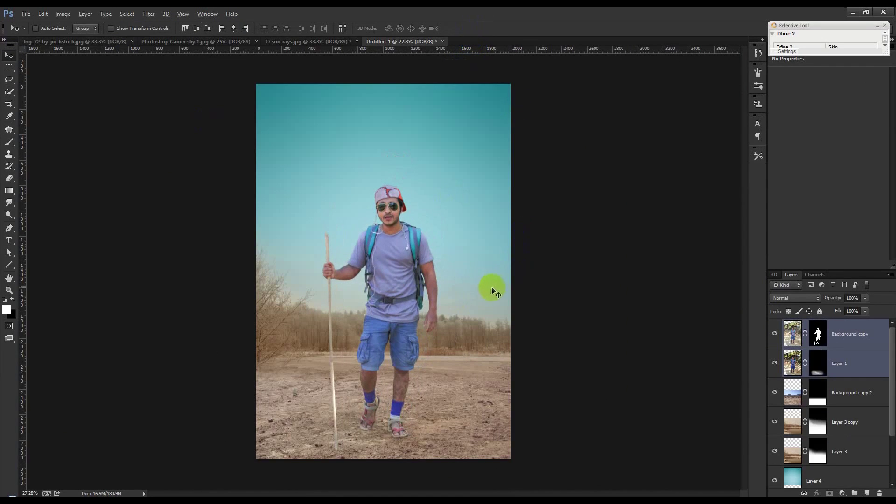
scroll(490, 289, "down", 1)
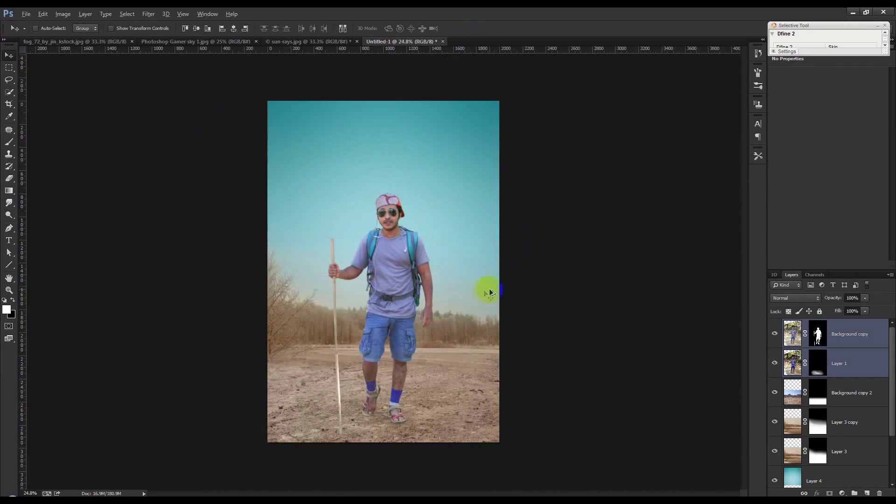
- Add a new layer above the sky and paint a warm glow with a 1600 brush at 100% opacity
left_click(862, 472)
left_click(867, 493)
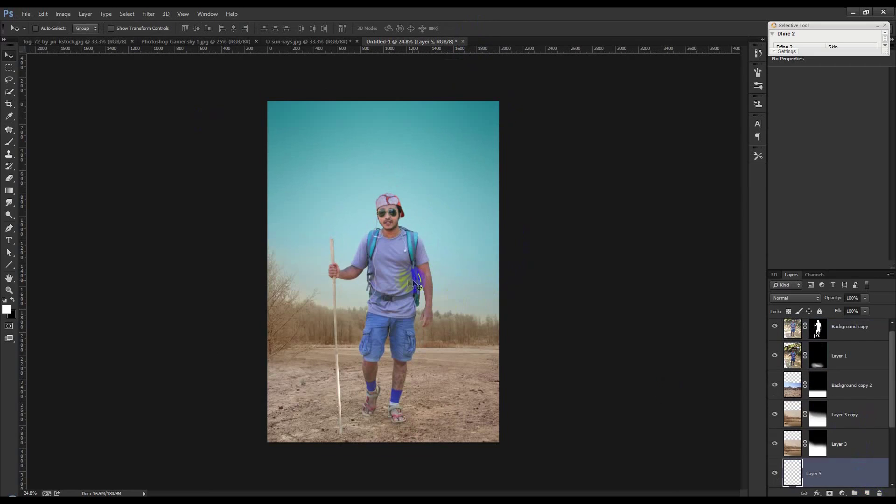
left_click(9, 142)
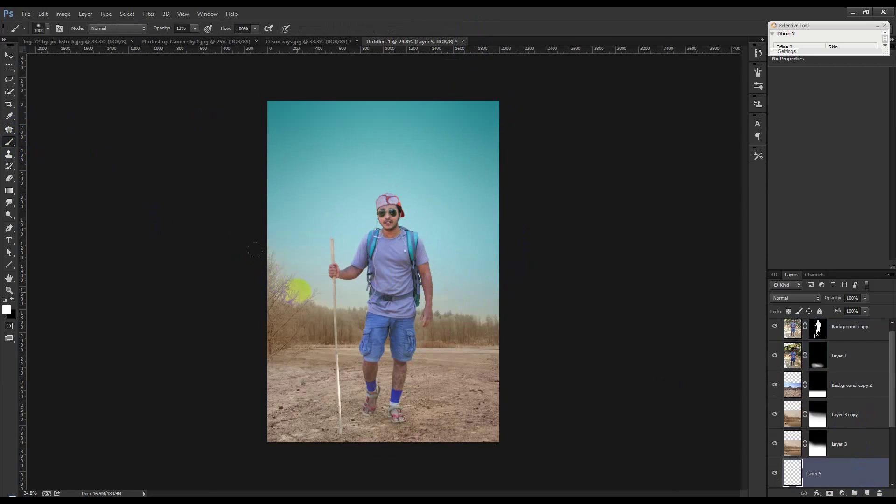
key("bracketright")
key("bracketright")
key("bracketright")
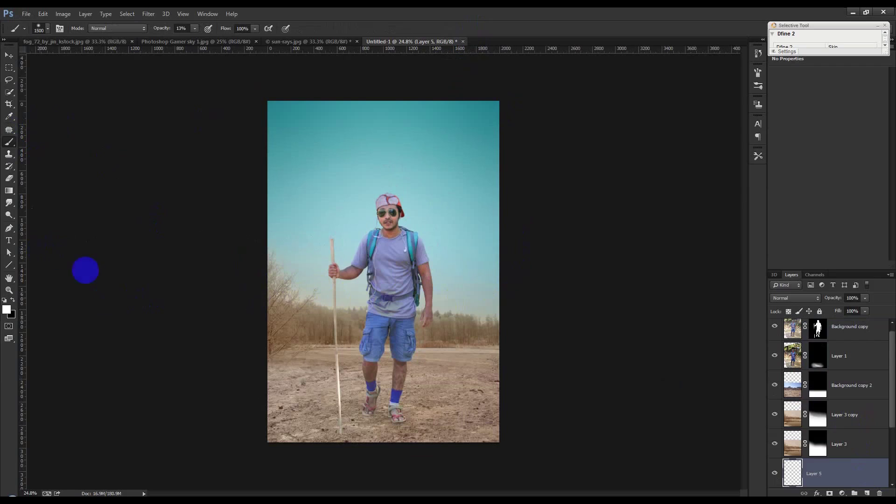
left_click(176, 35)
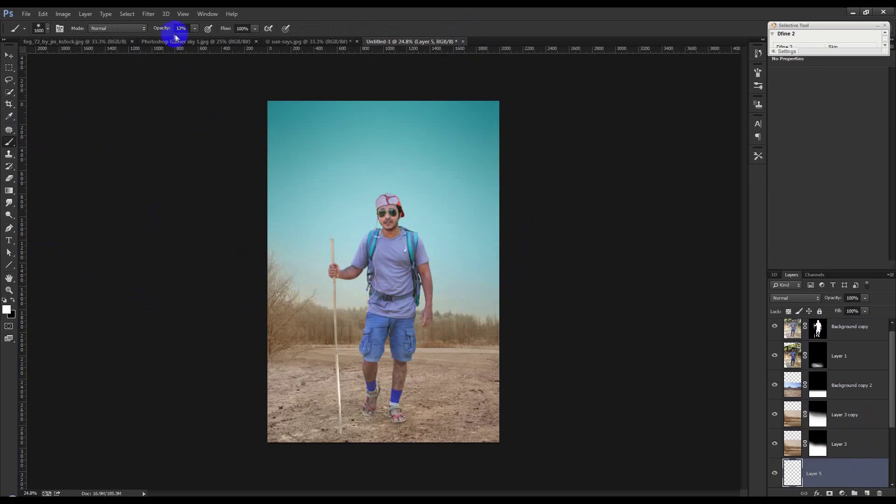
left_click_drag(163, 30, 476, 283)
left_click(297, 246)
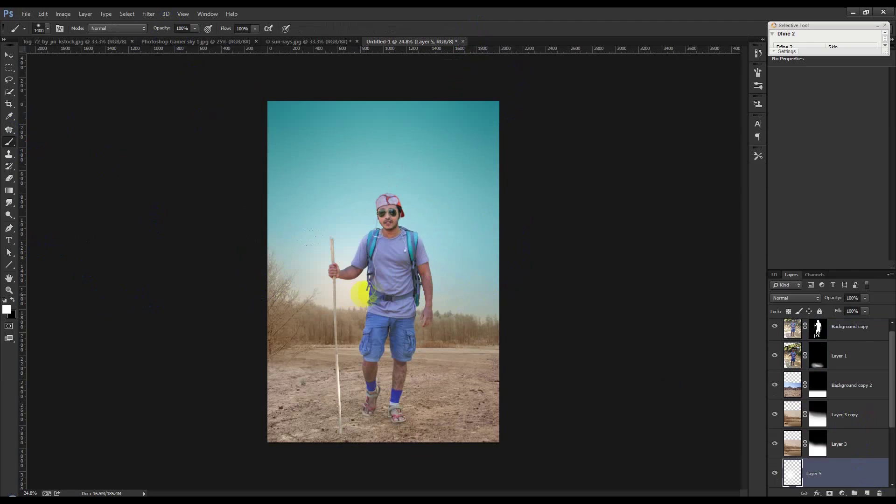
- Shift the layer contents left with the Move tool and select another layer in the Layers panel
left_click(9, 55)
left_click_drag(444, 289, 387, 302)
scroll(378, 297, "up", 1)
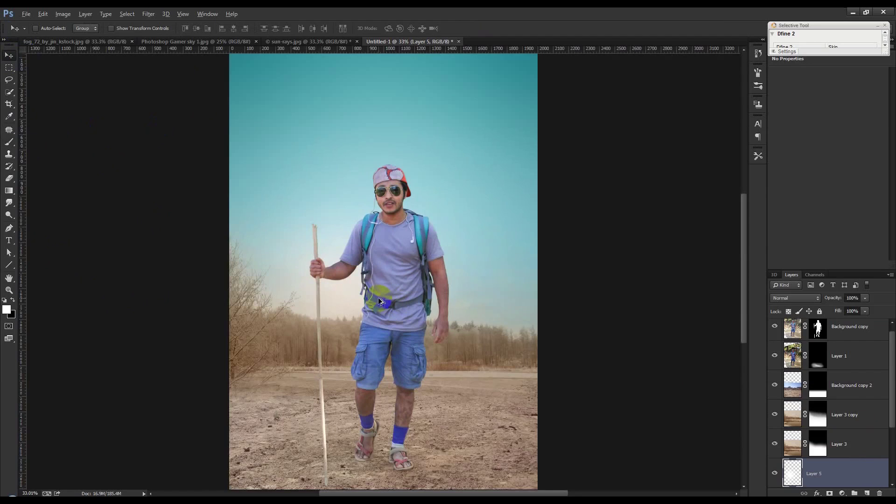
scroll(378, 298, "up", 2)
left_click(845, 359)
scroll(833, 415, "down", 3)
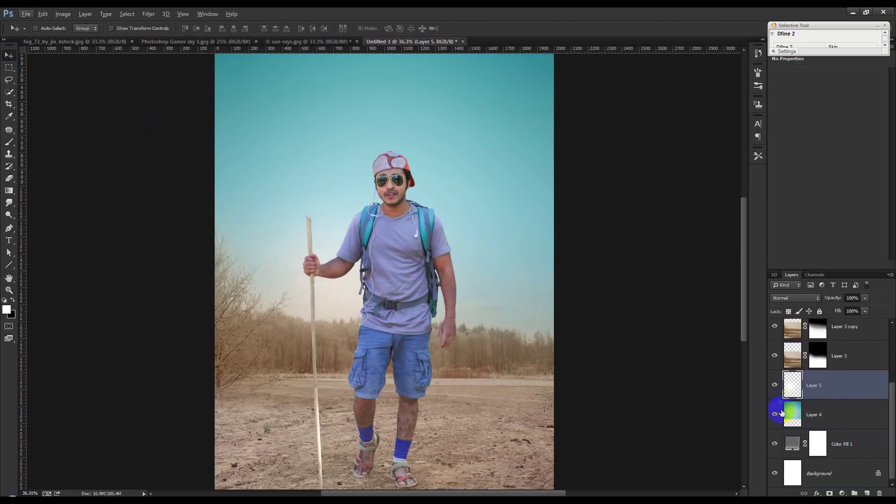
- Set Layer 5 to Screen, enlarge it to about 121%, switch it to Overlay and commit
left_click(787, 301)
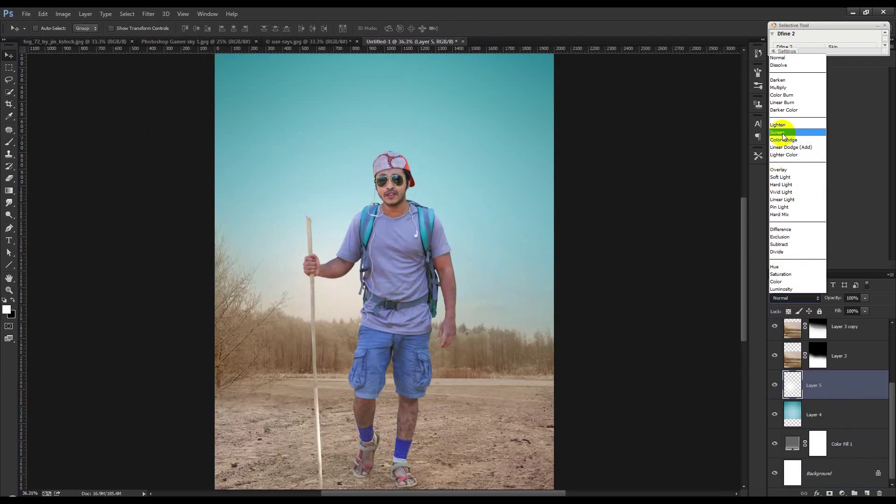
left_click(782, 132)
key("ctrl+t")
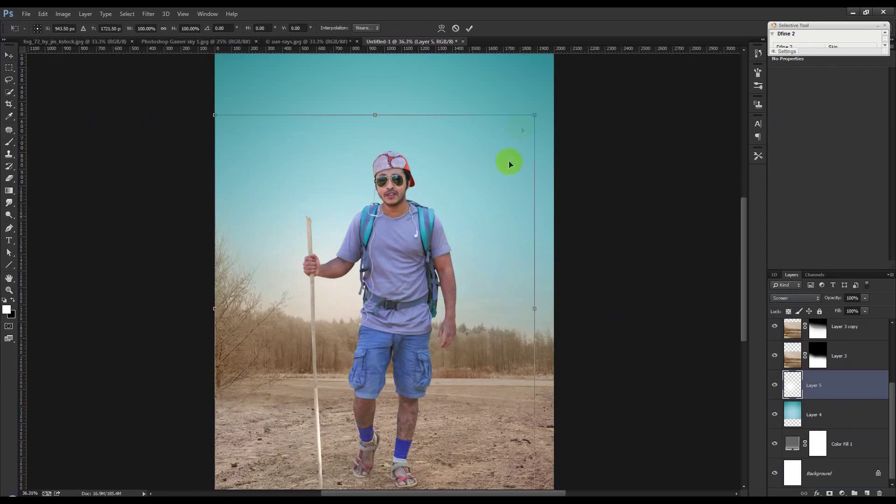
left_click_drag(534, 116, 568, 73)
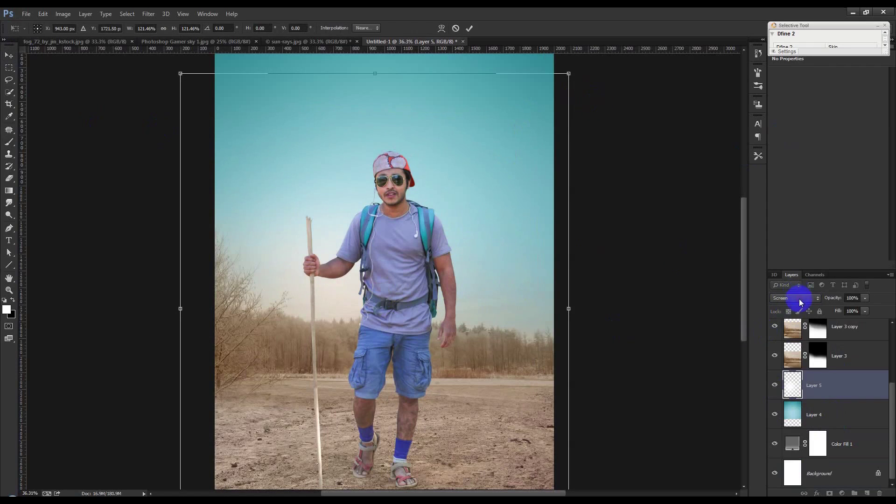
left_click(800, 300)
left_click(787, 175)
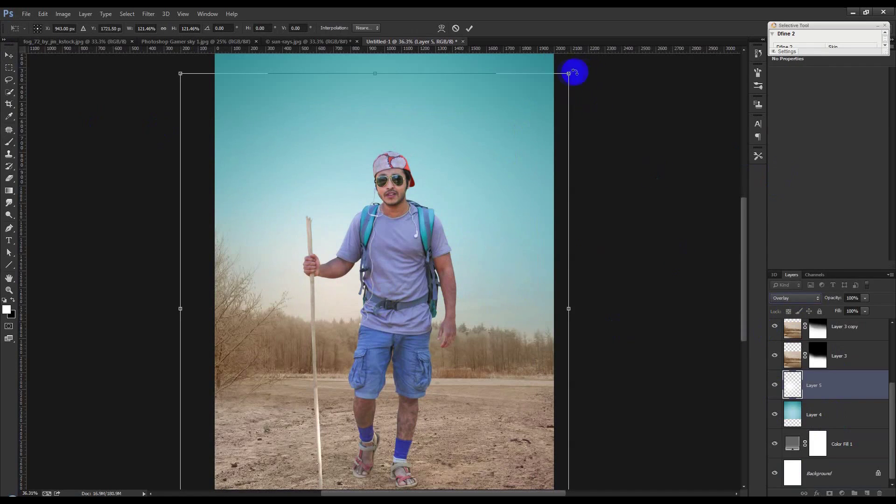
left_click(470, 28)
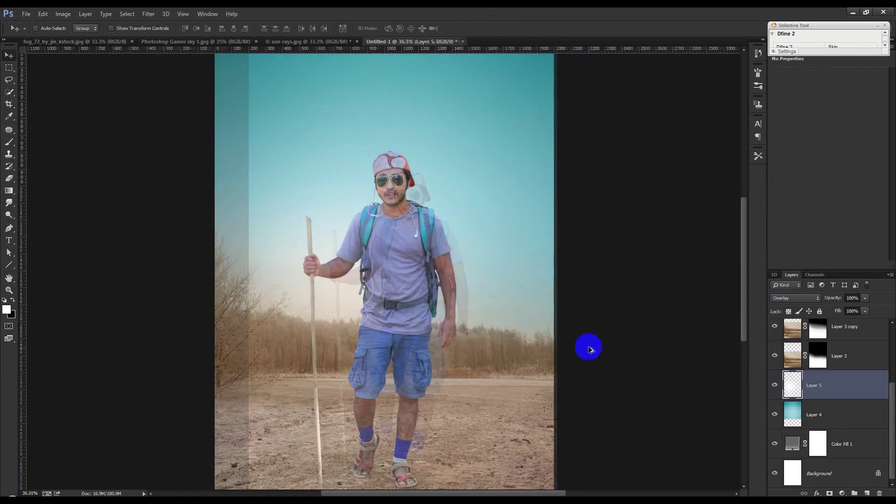
scroll(566, 349, "down", 5)
scroll(437, 345, "up", 3)
scroll(430, 343, "up", 1)
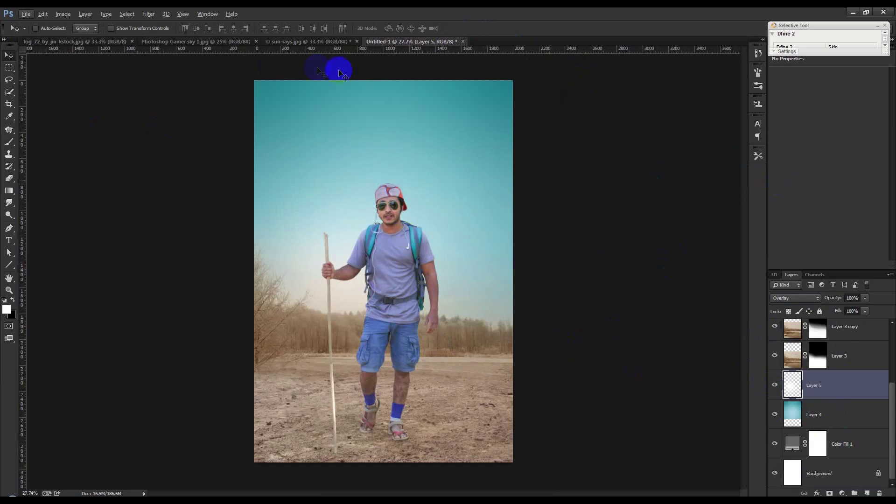
- Bring the sun-rays image into the poster as the top layer, blended with Screen
left_click(285, 41)
left_click_drag(366, 219, 405, 261)
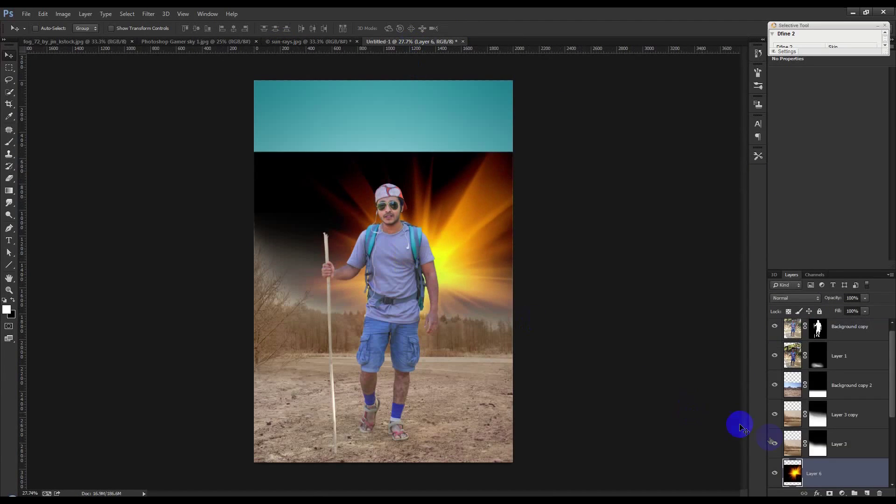
mouse_move(815, 473)
left_mouse_down()
mouse_move(829, 299)
mouse_move(822, 331)
left_mouse_up()
left_click(787, 298)
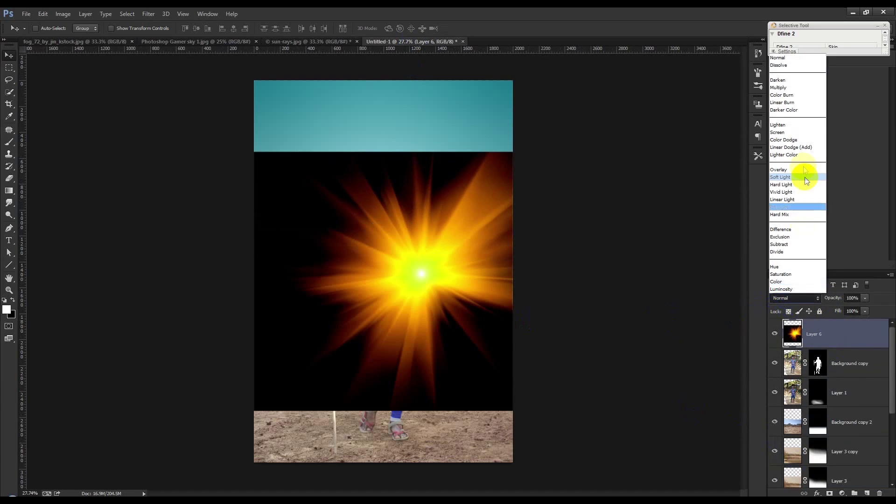
left_click(782, 132)
- Move the sunburst left and shrink it to about 42.6% near the horizon
left_click_drag(376, 294, 383, 298)
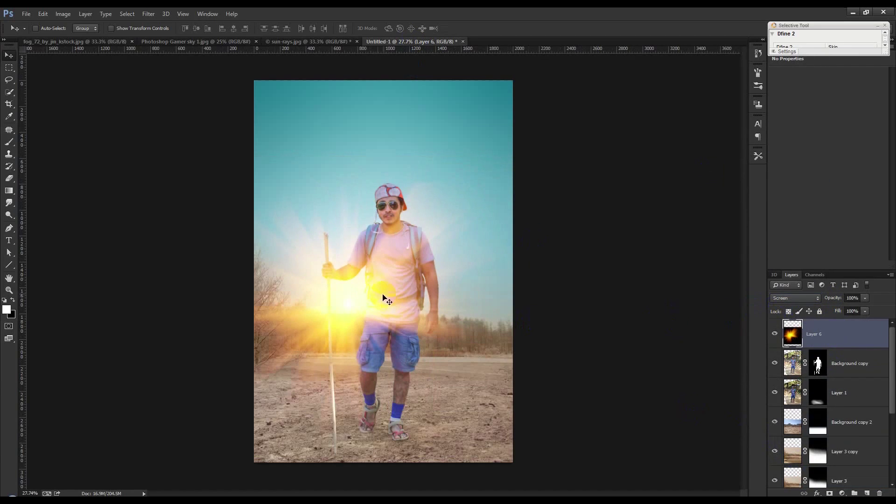
key("ctrl+t")
mouse_move(542, 182)
left_mouse_down()
mouse_move(426, 260)
mouse_move(410, 281)
mouse_move(437, 251)
left_mouse_up()
left_click(469, 28)
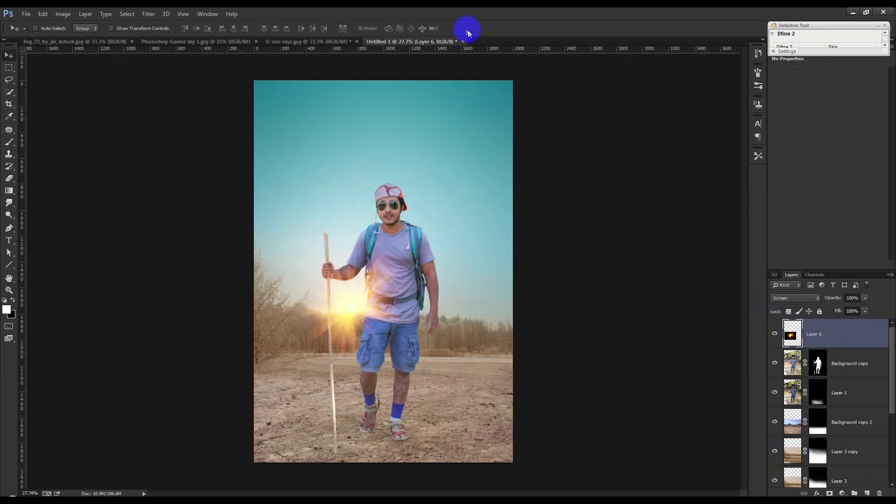
- Apply a Gaussian Blur of radius 126.2 to the sunburst layer
scroll(393, 259, "up", 2)
left_click(148, 14)
mouse_move(153, 130)
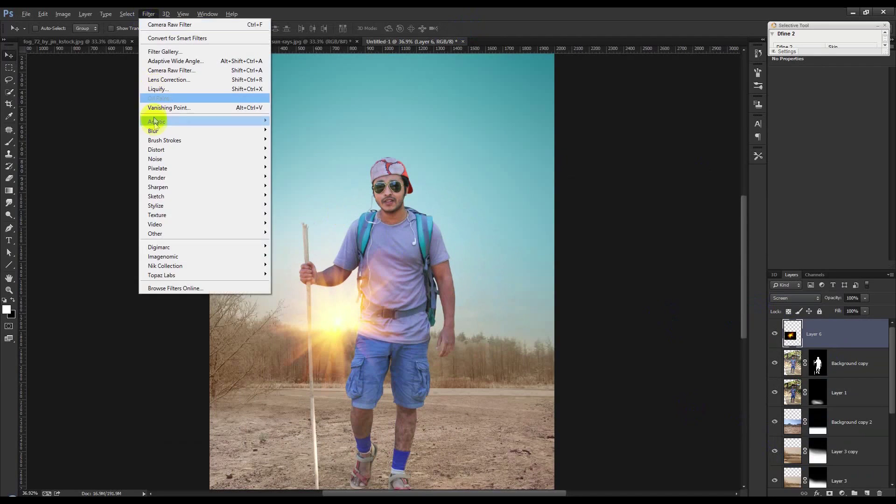
left_click(296, 200)
mouse_move(691, 223)
left_mouse_down()
mouse_move(746, 232)
mouse_move(707, 221)
mouse_move(727, 223)
left_mouse_up()
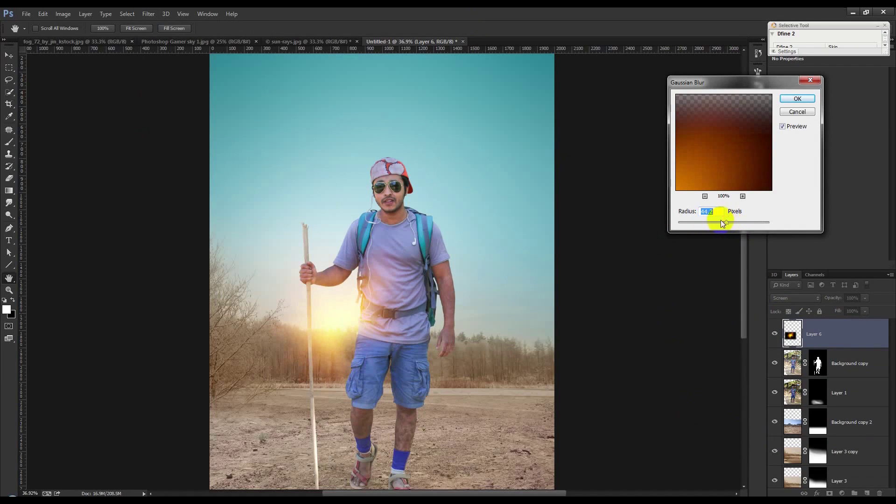
left_click_drag(723, 225, 741, 226)
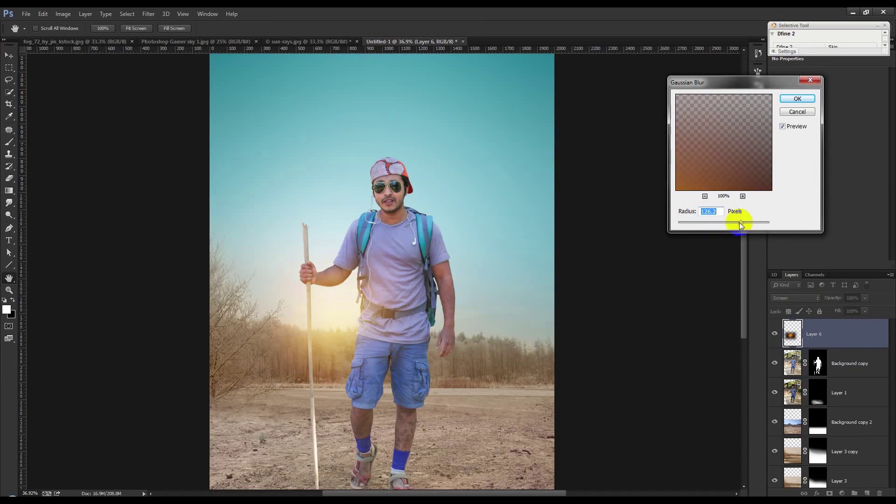
left_click(796, 99)
- Deepen the glow with Levels by raising the black input
left_click(63, 14)
mouse_move(76, 38)
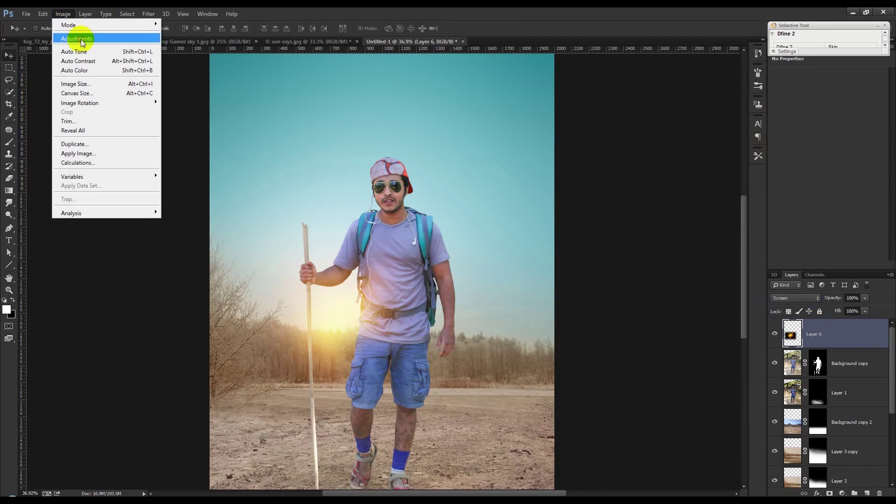
left_click(170, 46)
left_click_drag(532, 223, 539, 223)
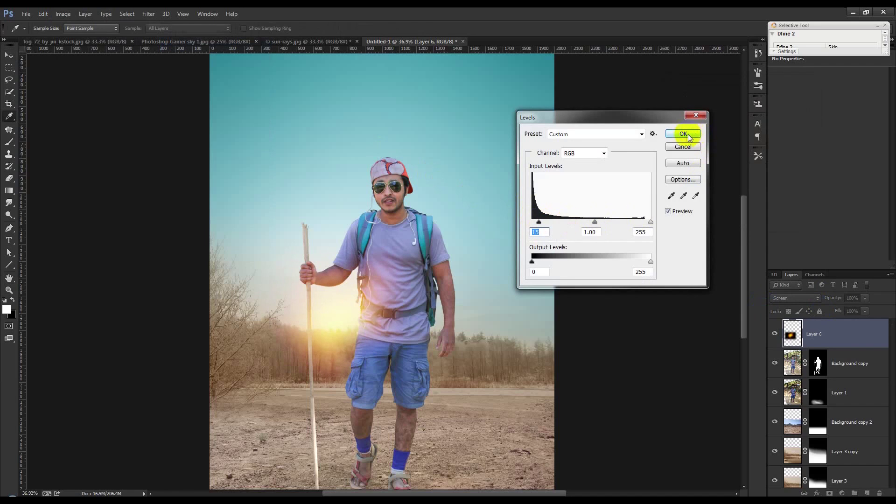
left_click(682, 134)
scroll(520, 270, "down", 2)
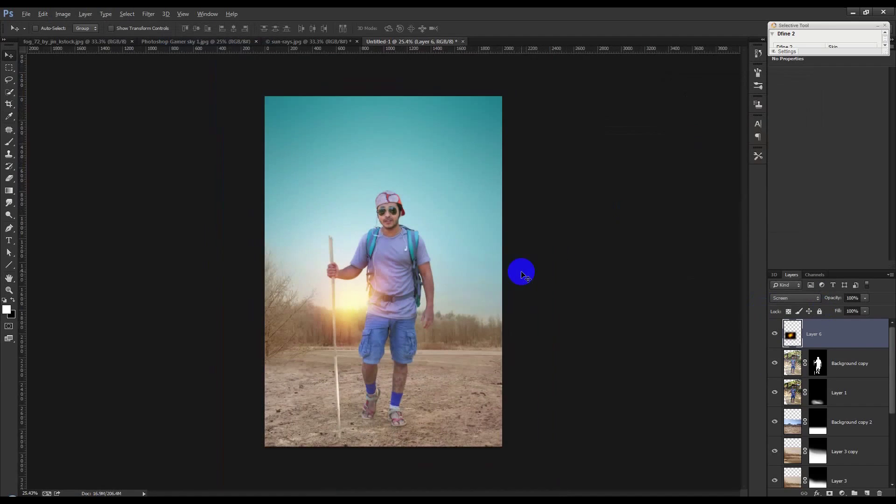
- Move Layer 6 below the hiker layers, then enlarge, widen and tilt it about 10°
mouse_move(828, 339)
left_mouse_down()
mouse_move(830, 480)
mouse_move(830, 408)
left_mouse_up()
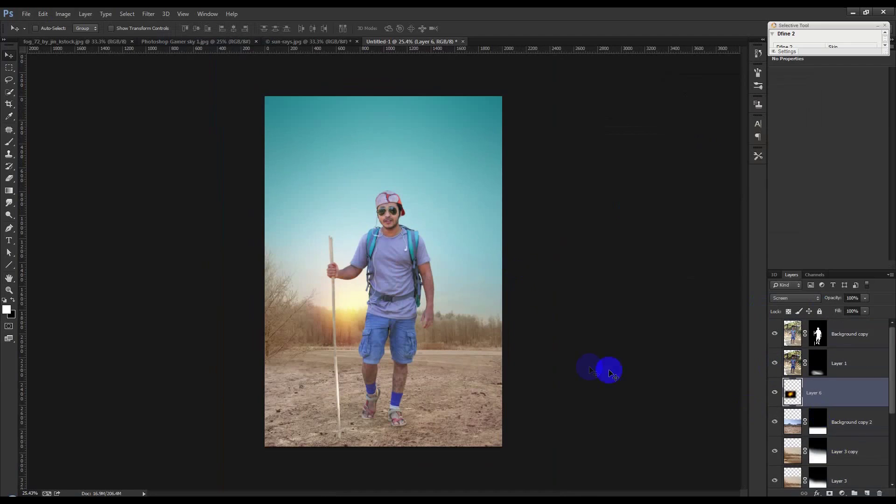
key("ctrl+t")
left_click_drag(451, 380, 546, 394)
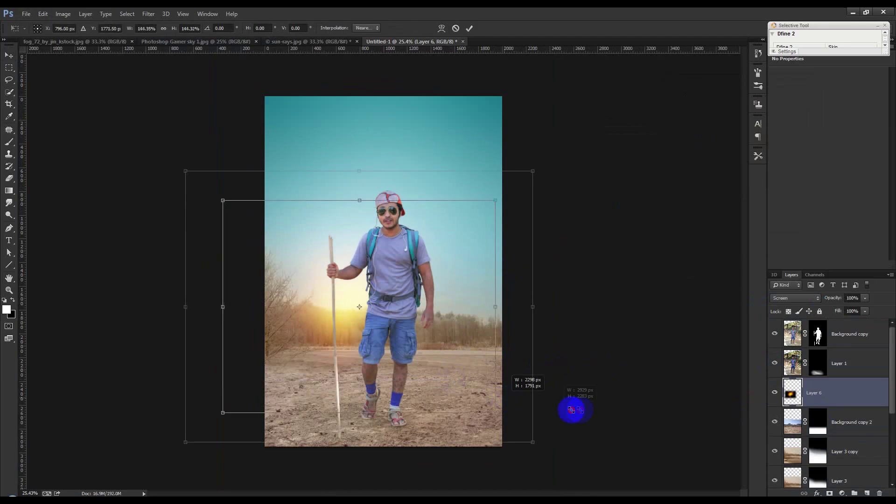
mouse_move(522, 308)
left_mouse_down()
mouse_move(631, 313)
mouse_move(676, 342)
mouse_move(560, 330)
mouse_move(568, 330)
left_mouse_up()
left_click_drag(627, 336, 652, 366)
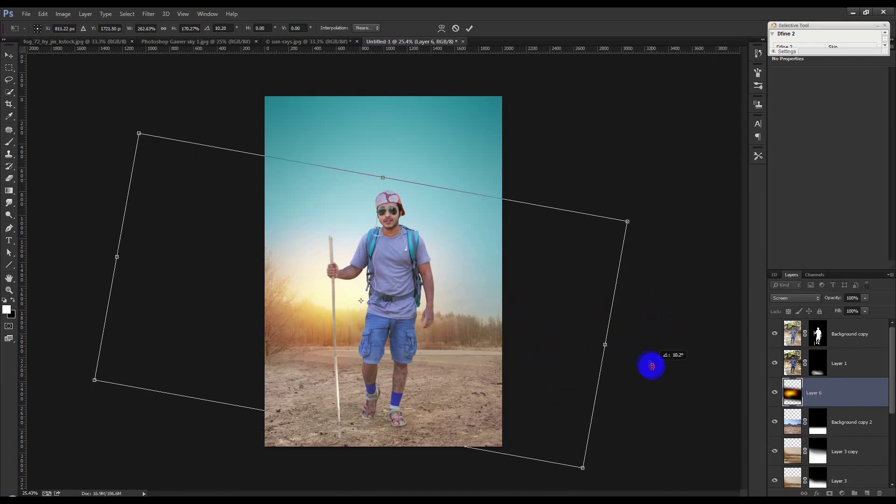
left_click_drag(604, 344, 756, 372)
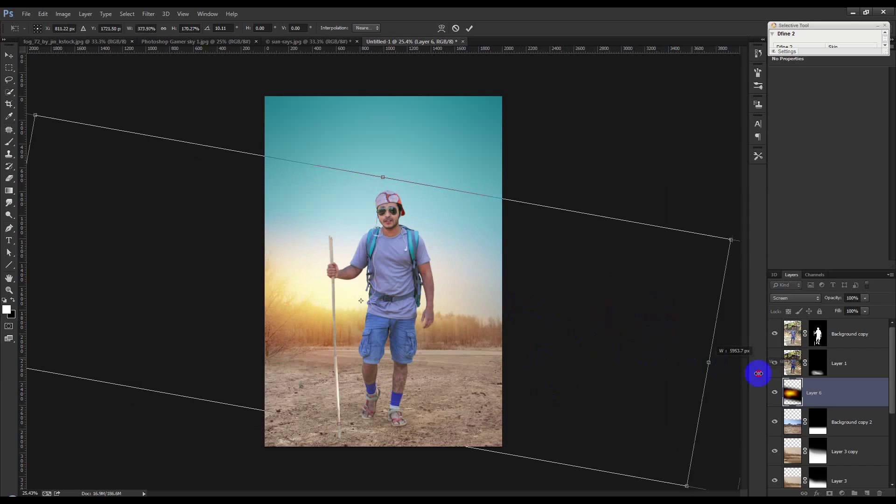
left_click_drag(390, 180, 398, 163)
left_click_drag(399, 247, 400, 249)
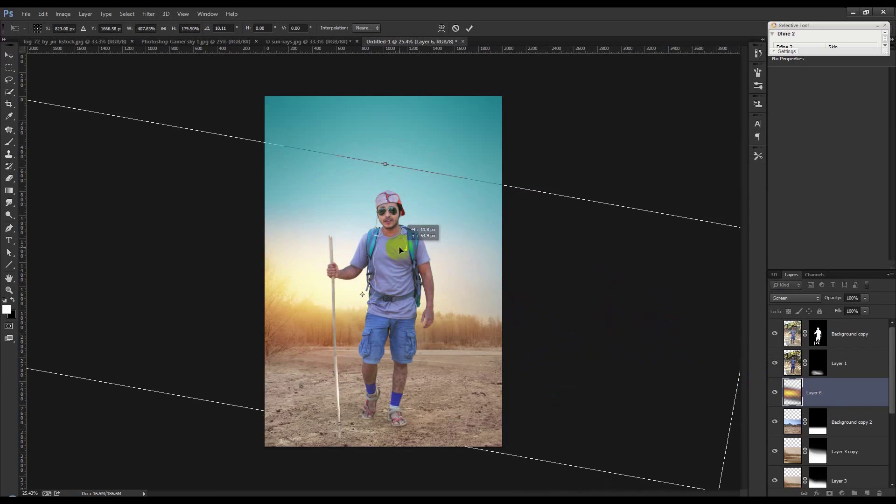
key("Return")
- Fit the canvas in view and lower Layer 6's opacity to 87%
key("ctrl+0")
left_click(837, 305)
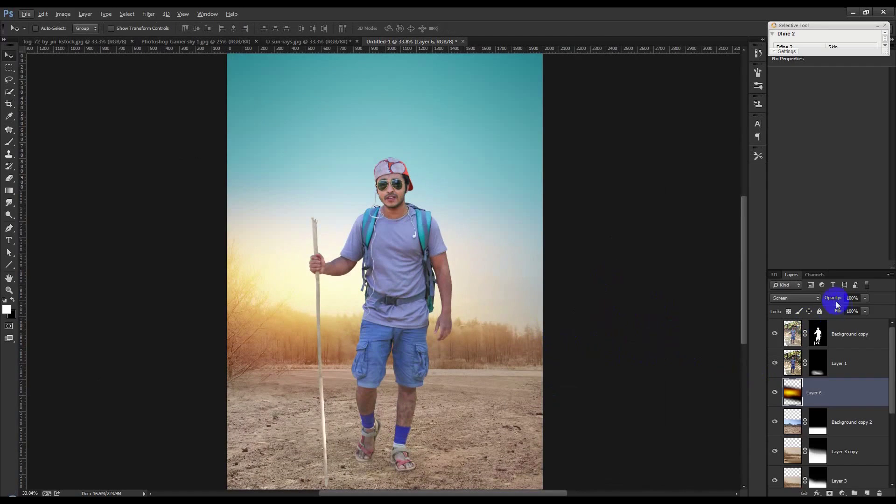
left_click_drag(828, 302, 824, 302)
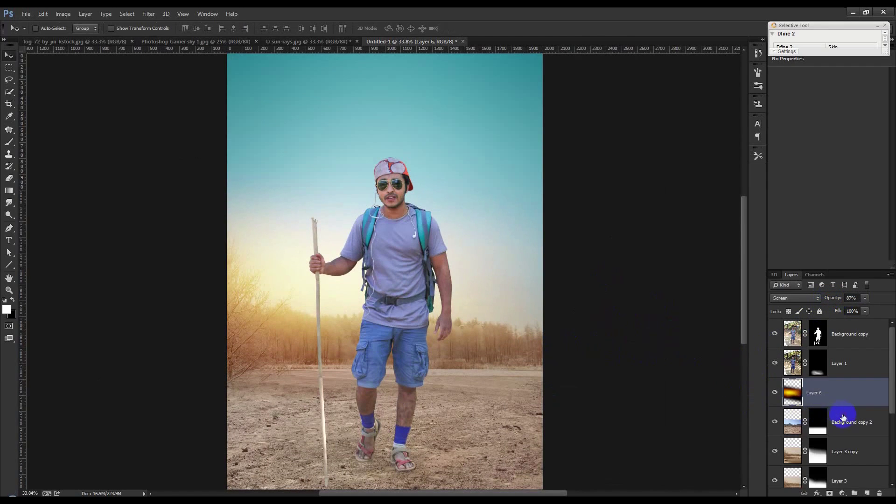
- Add a Curves adjustment above Background copy 2 with the curve pulled down to darken
left_click(843, 417)
left_click(842, 493)
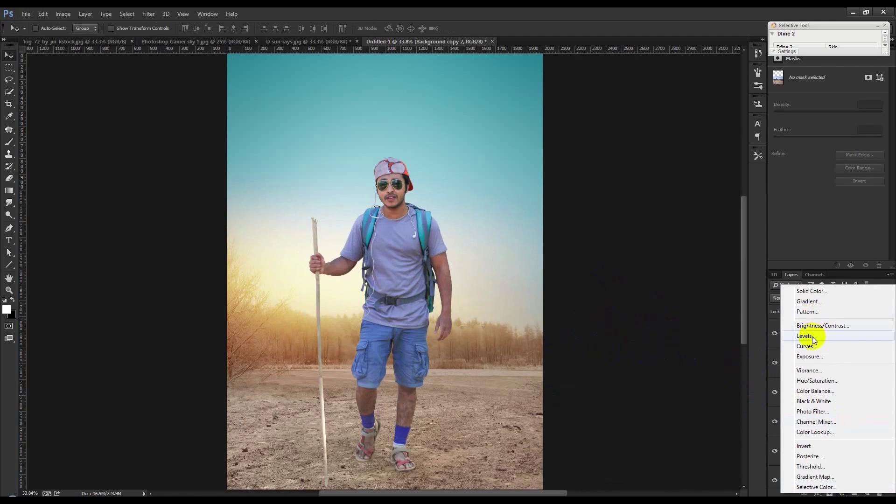
left_click(811, 346)
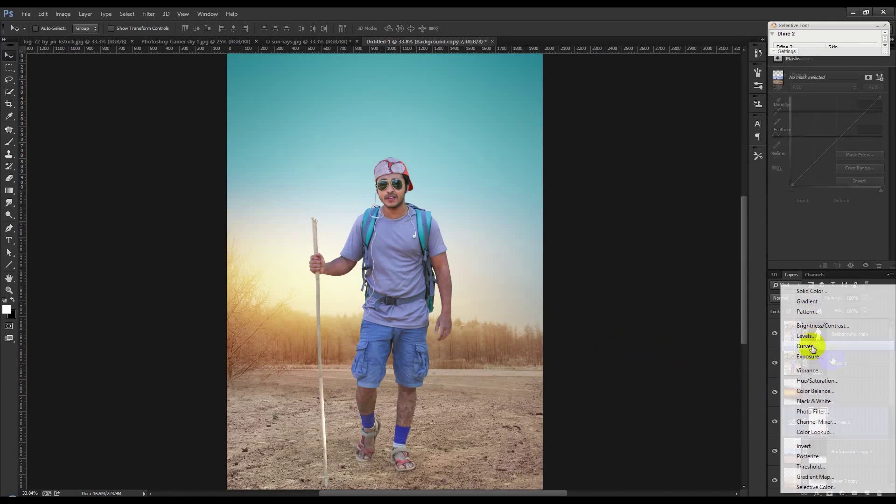
left_click_drag(847, 139, 847, 147)
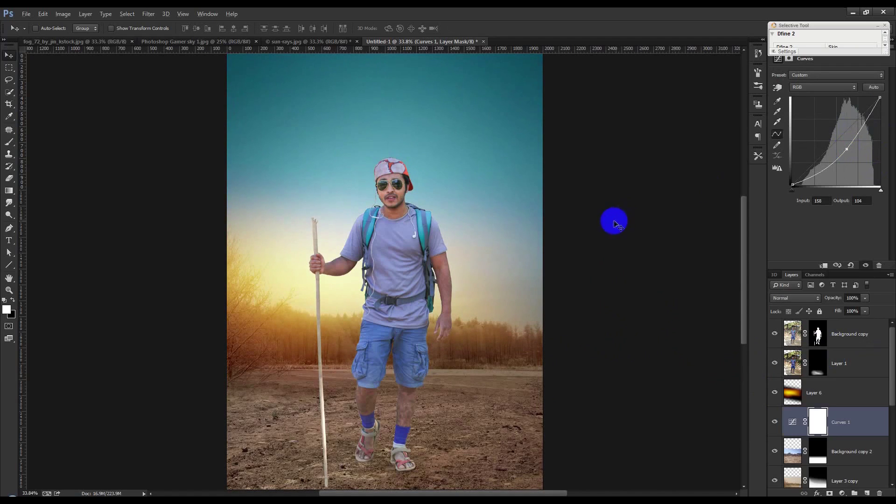
scroll(614, 224, "down", 2)
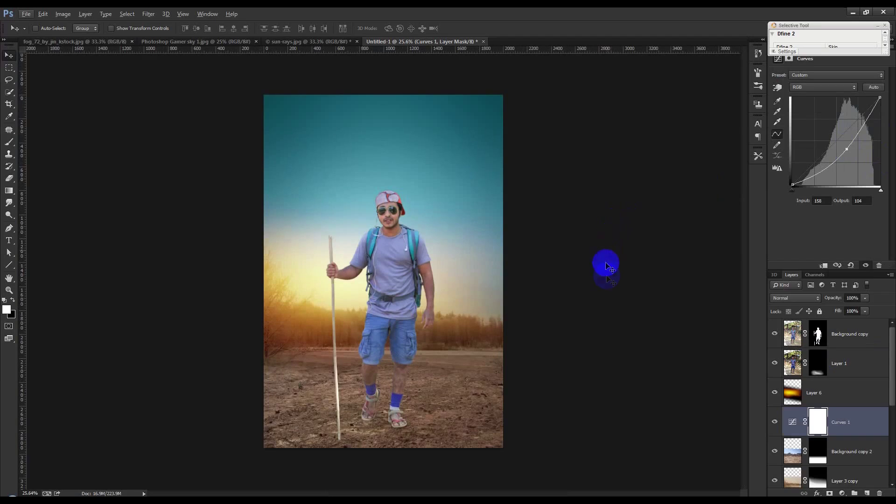
- Paint black into the Curves 1 mask centre to keep the area around the hiker bright
left_click(821, 425, "alt")
left_click(7, 143)
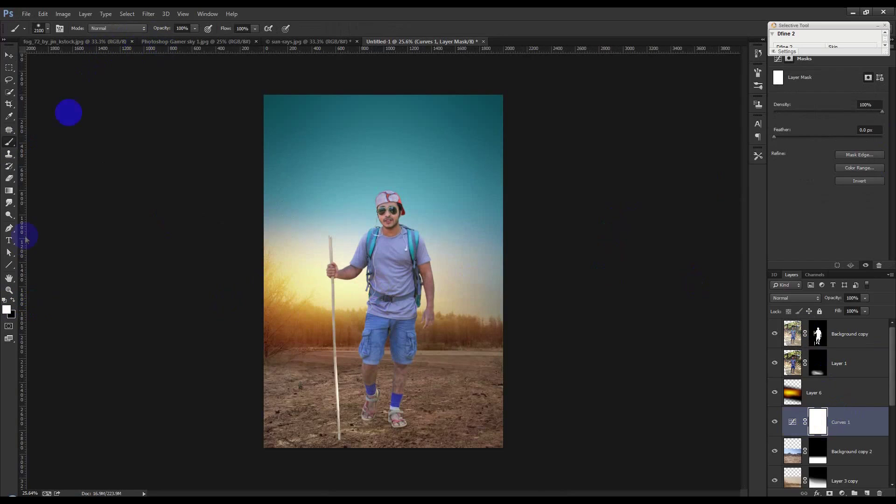
left_click(13, 300)
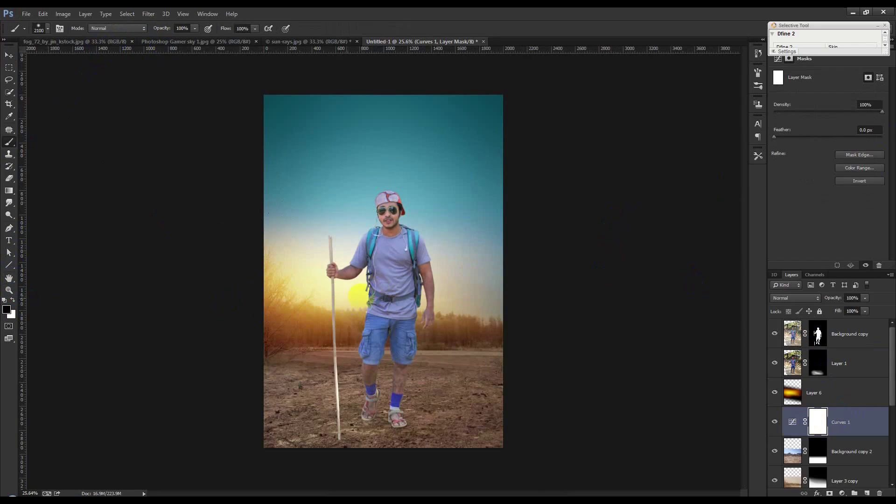
left_click(373, 289)
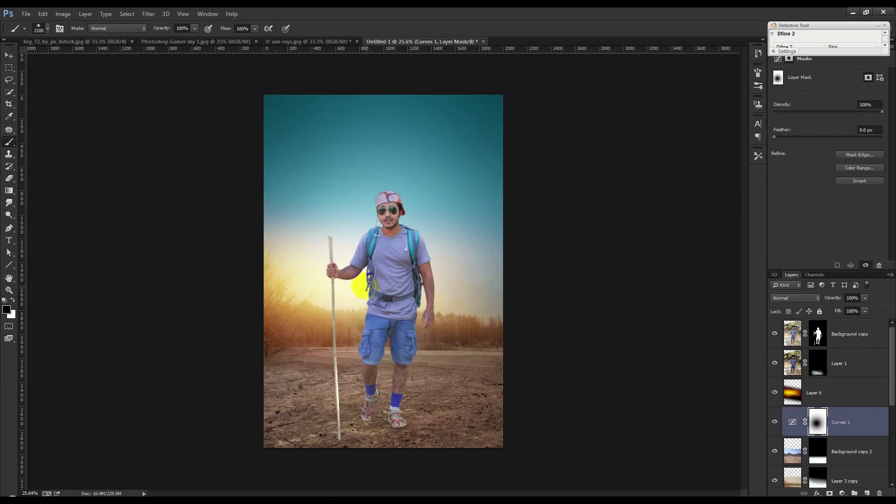
left_click(359, 279)
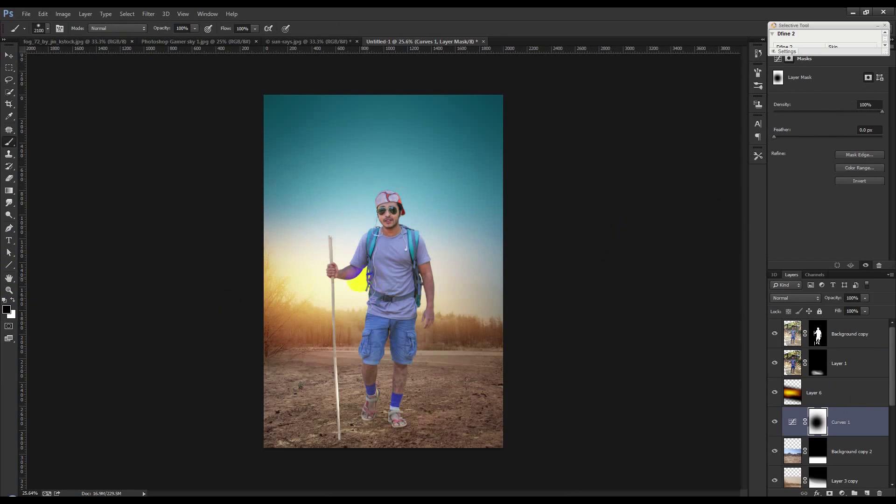
left_click(10, 57)
- Select Background copy, browse the Filter menu without applying anything, then select Layer 6
scroll(471, 322, "up", 2)
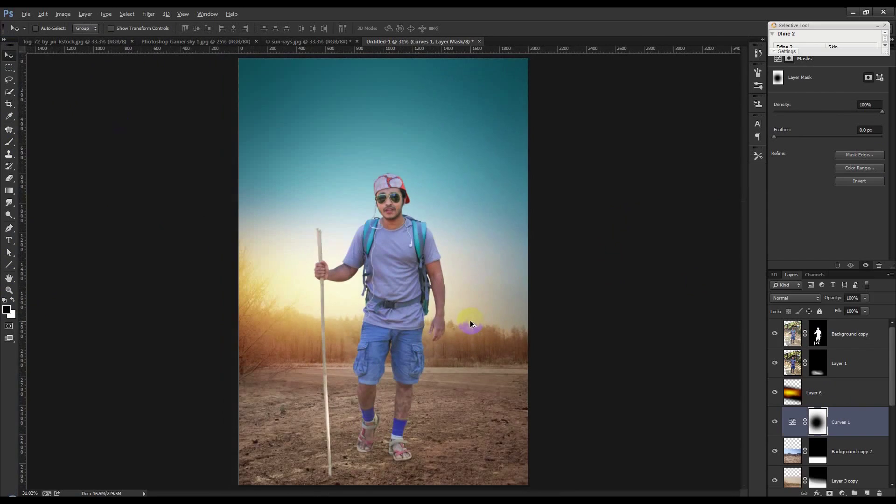
scroll(463, 323, "down", 1)
left_click(858, 338)
left_click(149, 13)
left_click(147, 14)
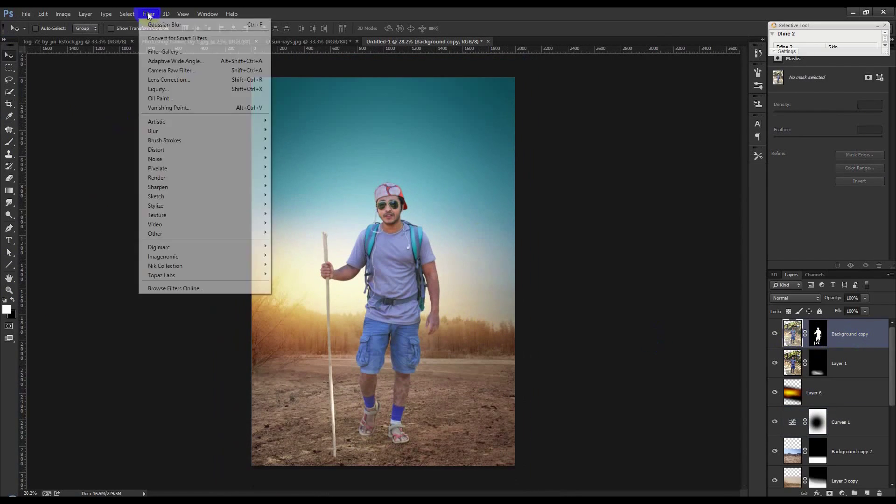
left_click(554, 272)
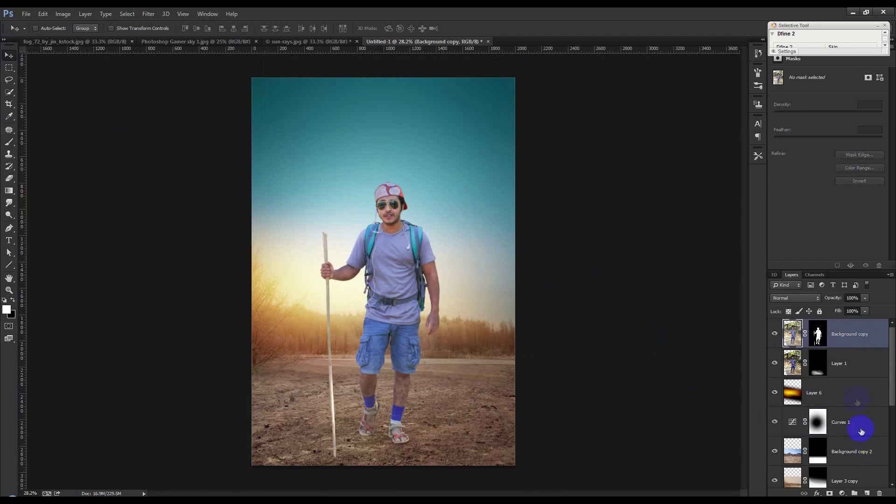
left_click(855, 396)
- Add Layer 7, hide the hiker, and Apply Image with Multiply to merge the background into it
left_click(866, 493)
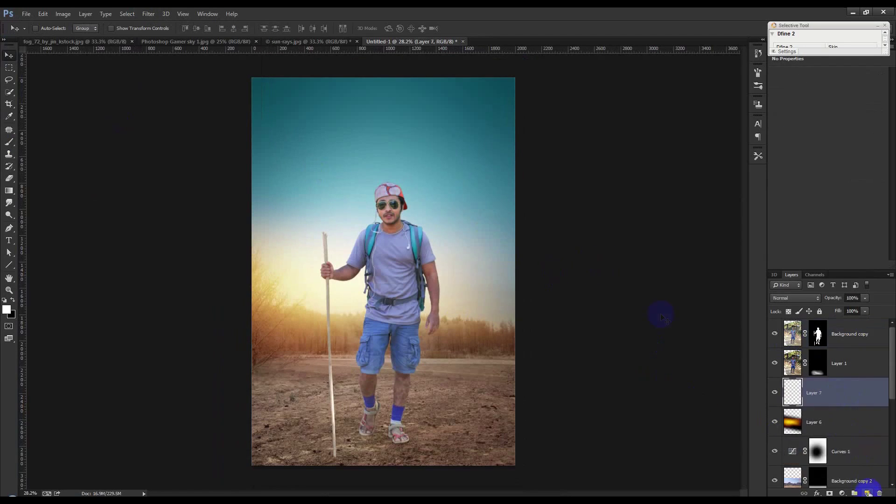
left_click(63, 13)
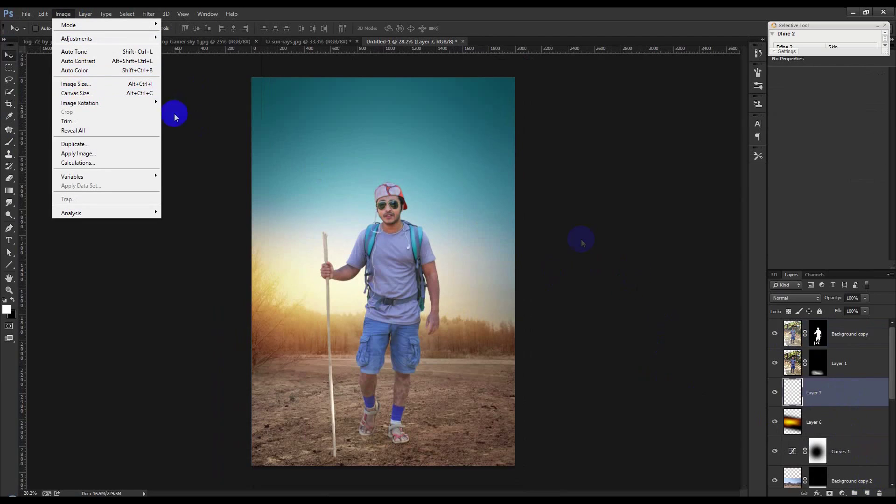
left_click(775, 333)
left_click(776, 357)
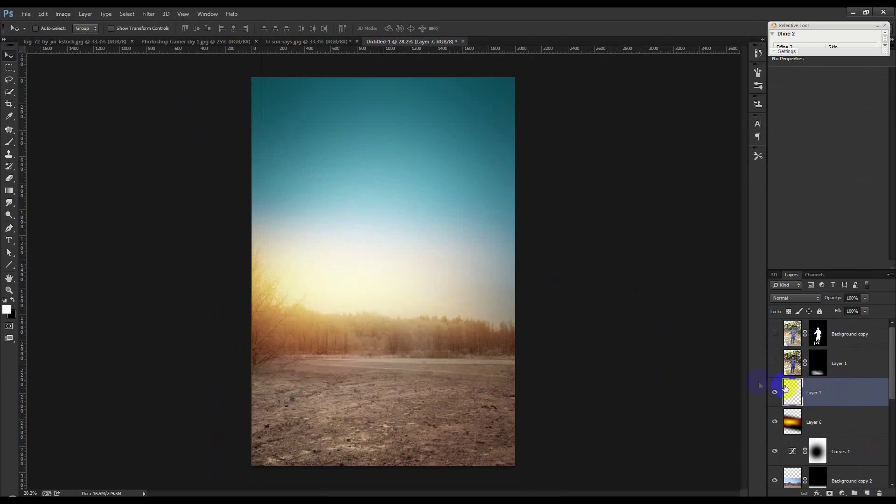
left_click(64, 14)
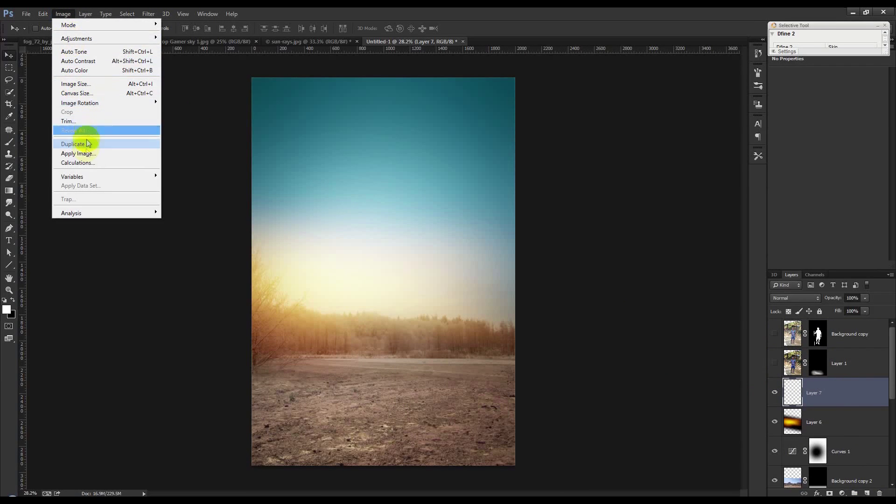
left_click(112, 154)
left_click(530, 151)
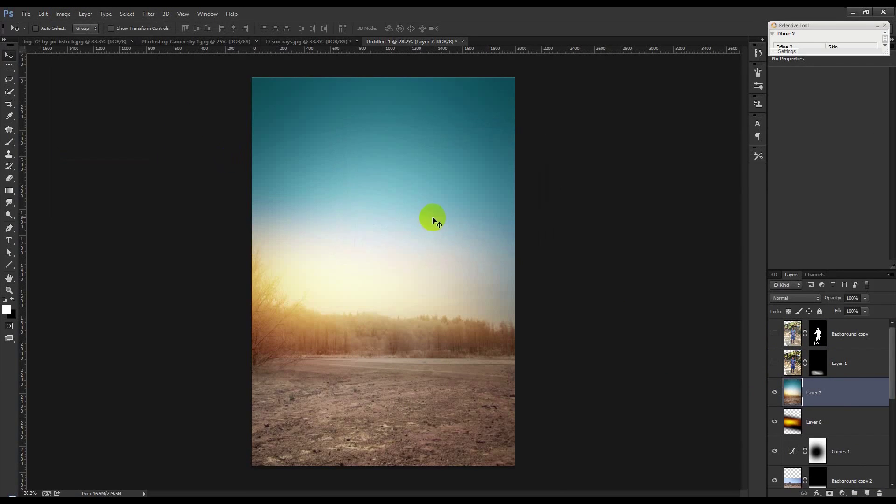
- Make Layer 1 and Background copy visible again and bring up the Blur filters
left_click(775, 363)
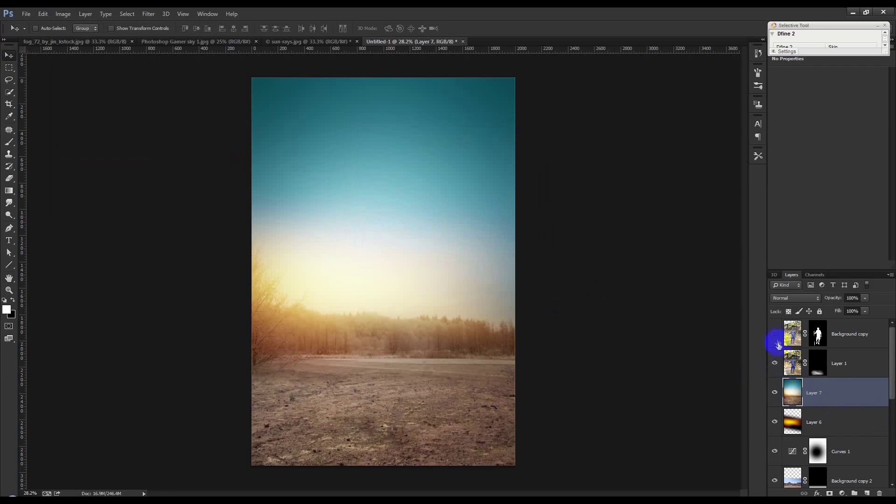
left_click(773, 335)
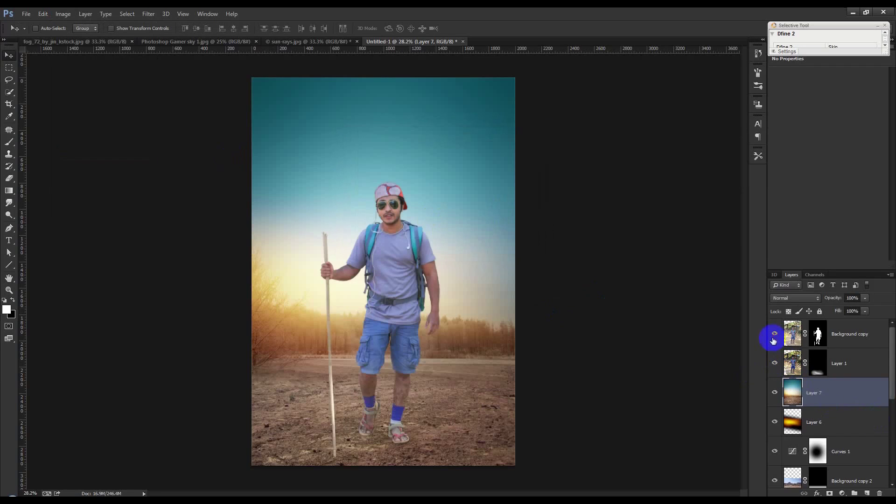
left_click(148, 14)
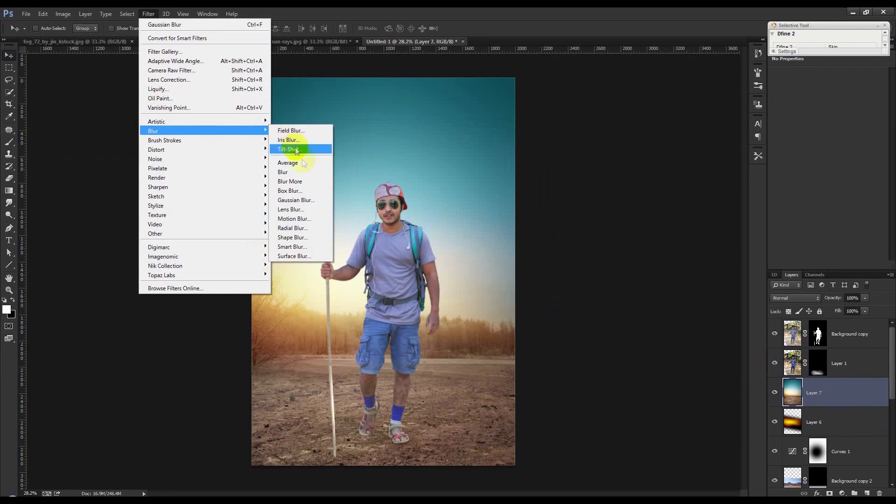
- Apply a 10 px tilt-shift blur to Layer 7, with the sharp band at the hiker's feet
left_click(287, 140)
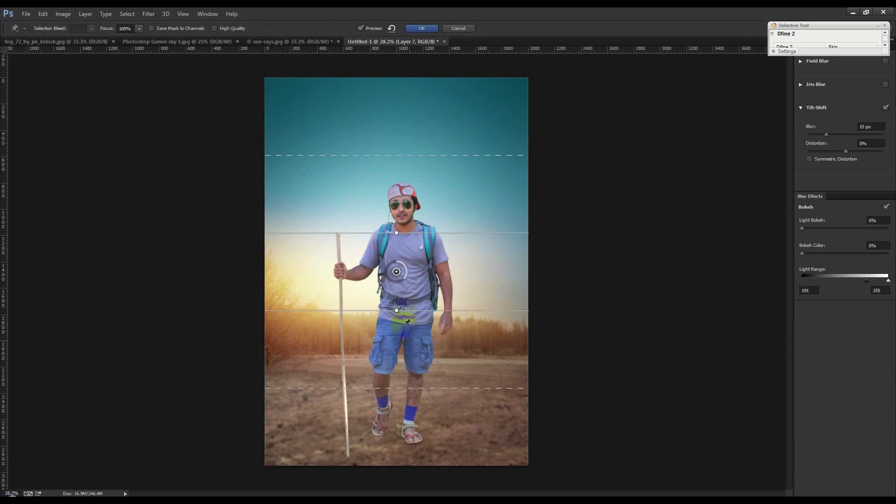
left_click_drag(396, 272, 389, 429)
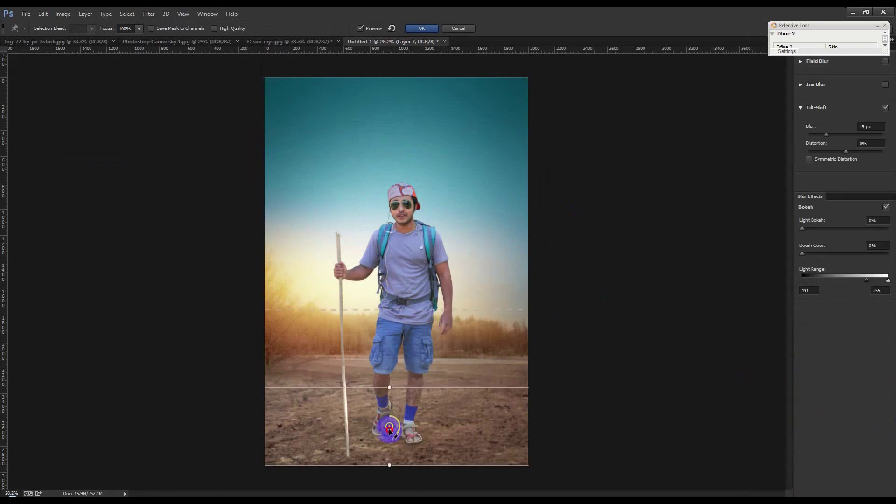
left_click_drag(400, 395, 401, 409)
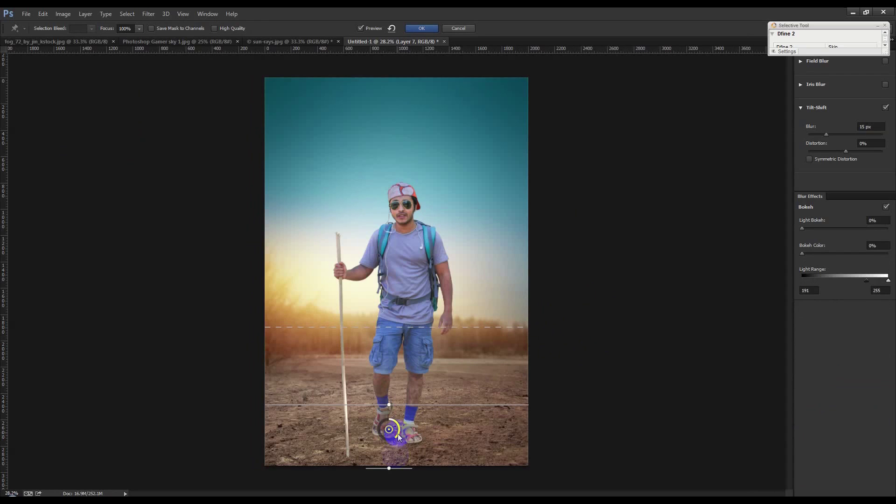
left_click_drag(398, 473, 415, 434)
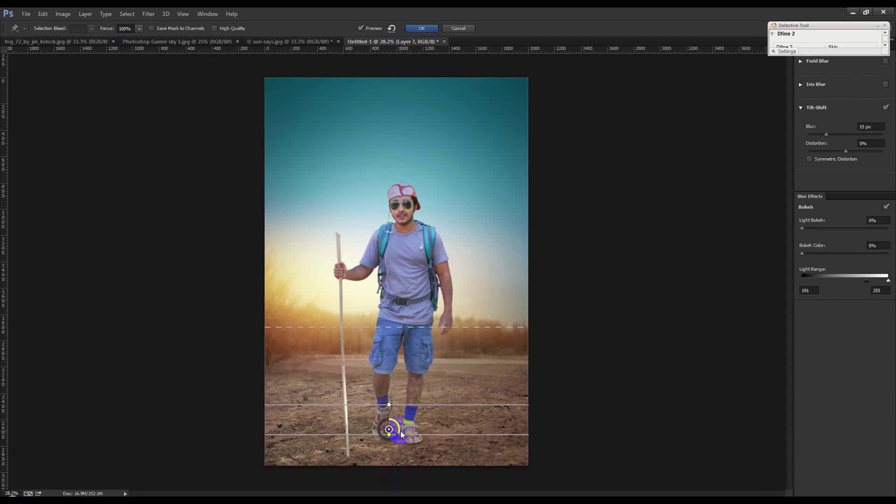
left_click_drag(392, 434, 404, 436)
left_click_drag(404, 422, 406, 430)
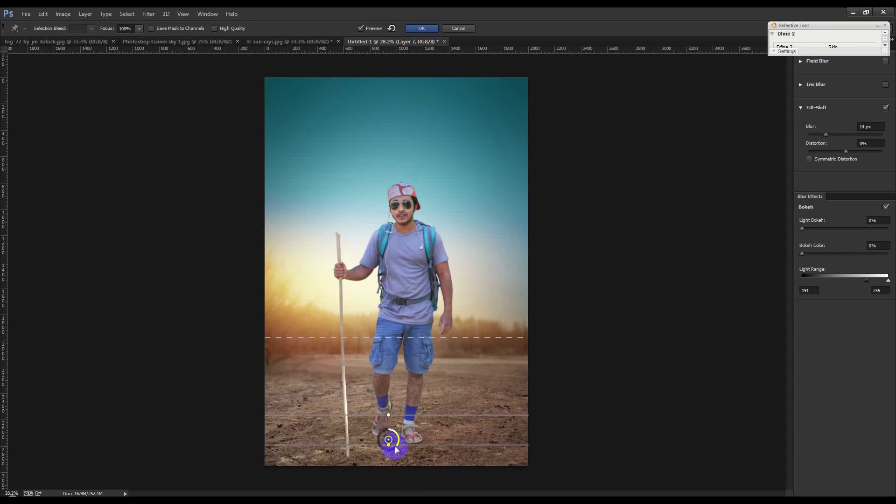
left_click(870, 239)
left_click(422, 28)
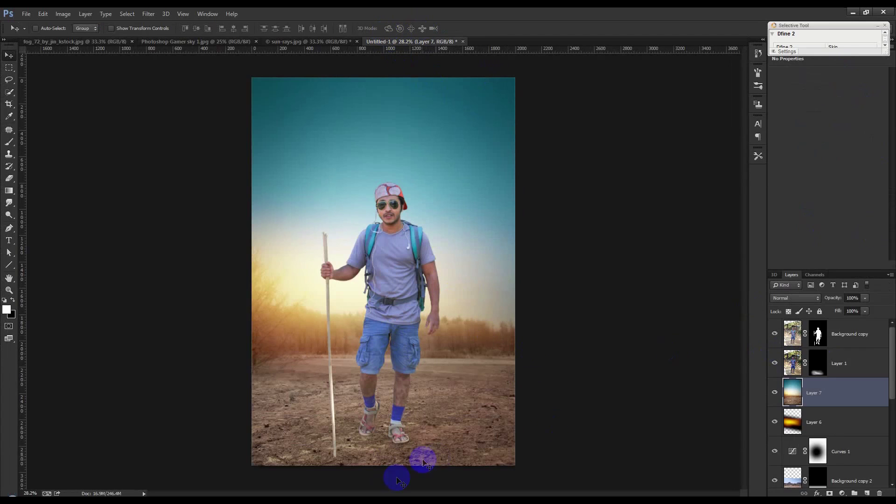
- Bring the sun-rays burst into the poster in Screen mode, above the hiker layer
left_click(297, 43)
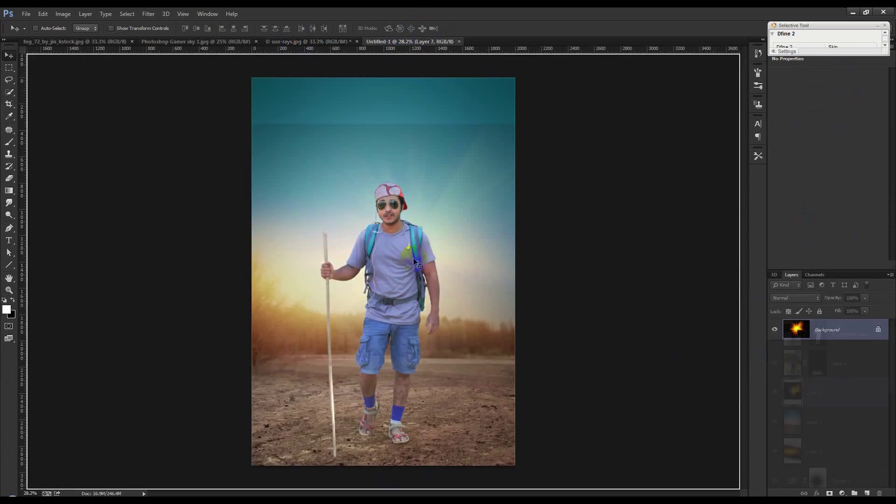
mouse_move(404, 38)
left_mouse_down()
mouse_move(430, 266)
mouse_move(364, 299)
left_mouse_up()
left_click(795, 298)
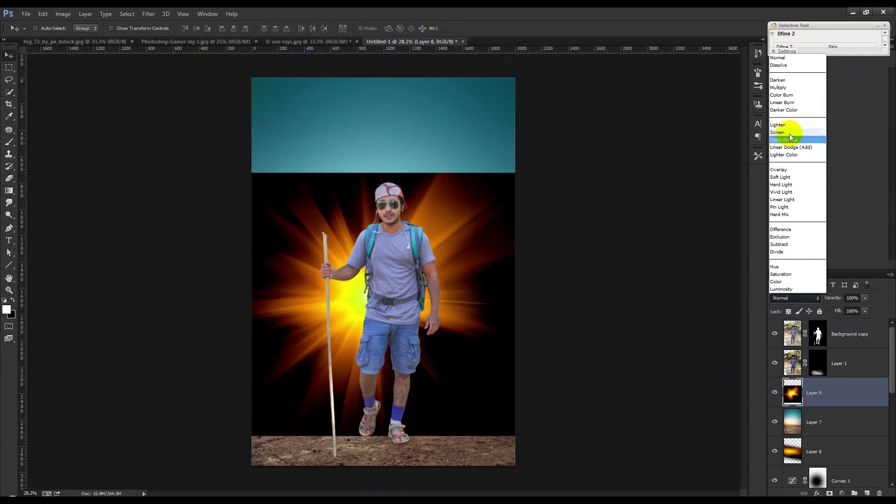
left_click(790, 137)
left_click_drag(811, 333, 812, 333)
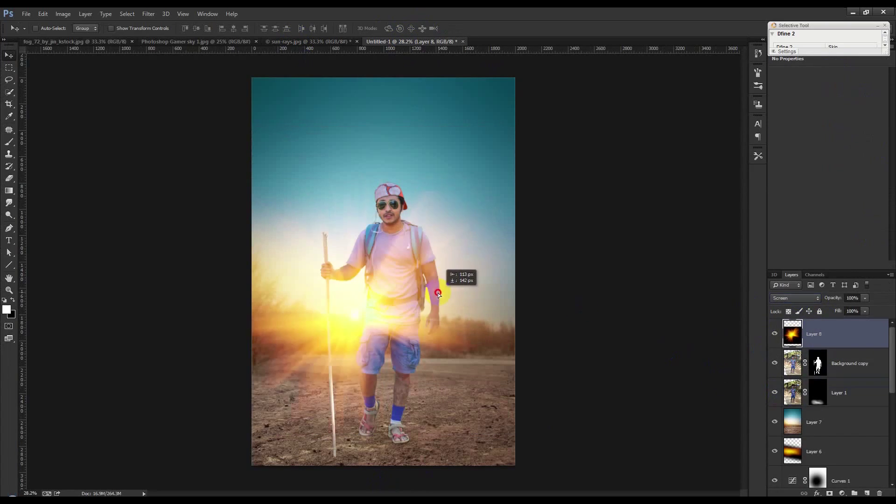
- Shrink and rotate the sunburst into a small glow beside the hiker
key("ctrl+t")
mouse_move(553, 188)
left_mouse_down()
mouse_move(397, 293)
mouse_move(397, 277)
left_mouse_up()
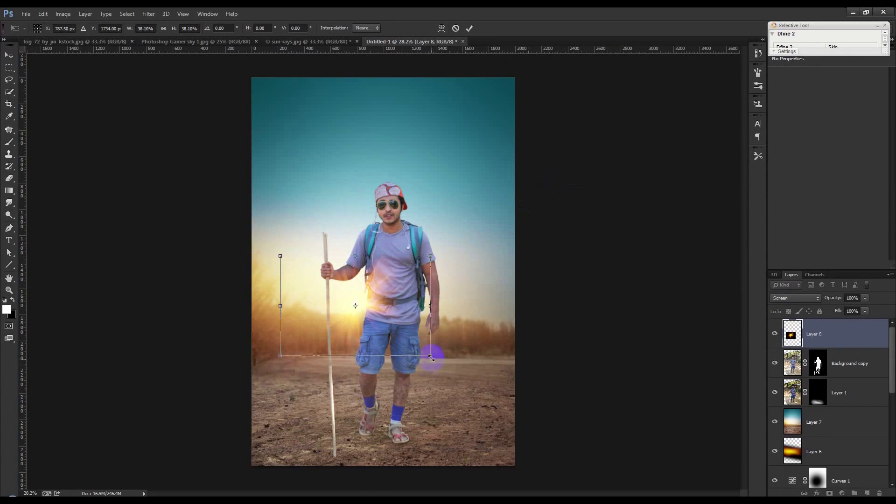
left_click_drag(430, 358, 480, 336)
key("Return")
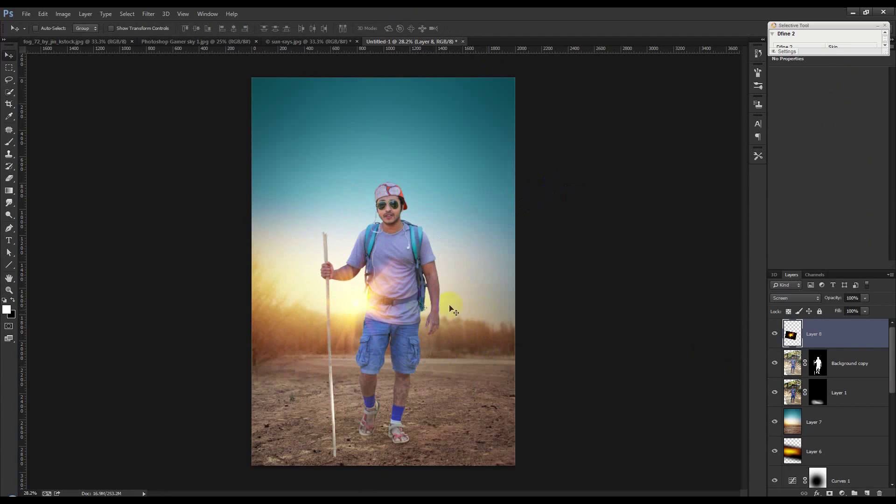
left_click(157, 14)
mouse_move(152, 131)
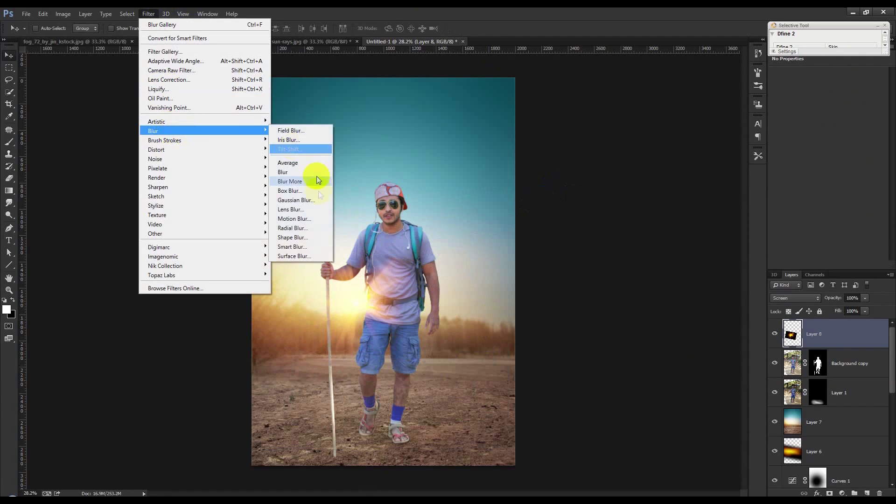
- Soften the sunburst with a 10-pixel Gaussian blur
left_click(329, 200)
left_click_drag(709, 223, 718, 223)
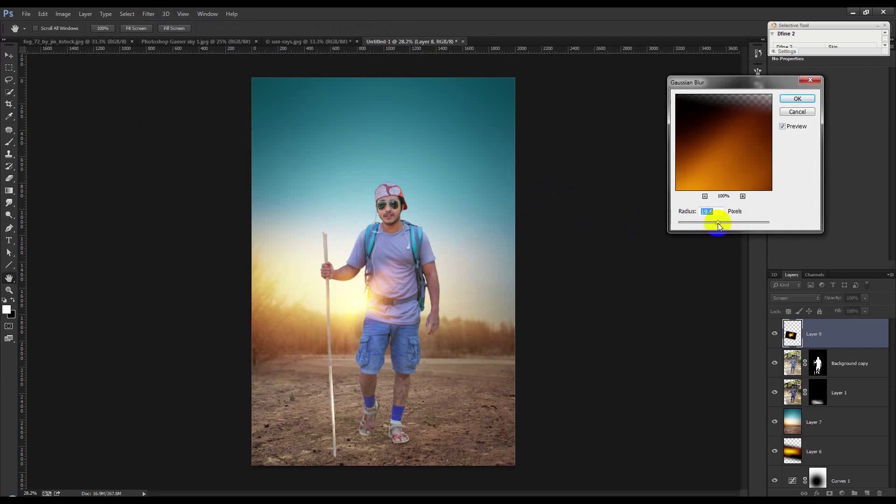
left_click_drag(717, 223, 716, 225)
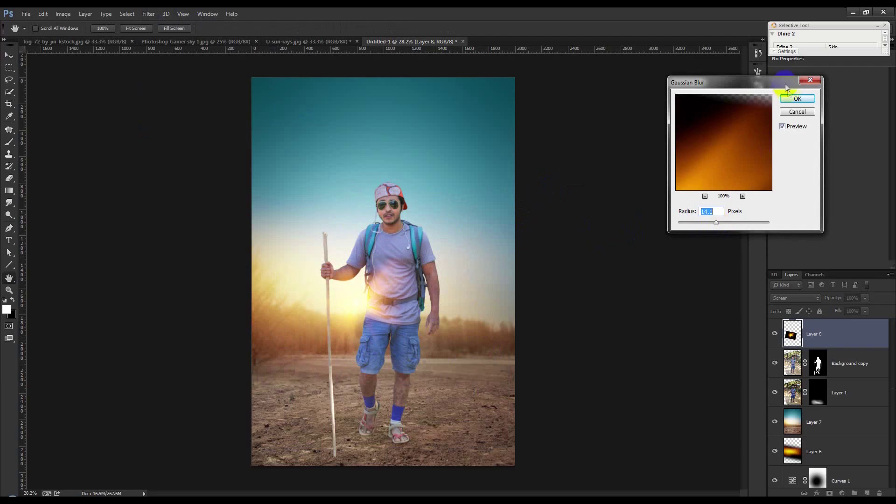
left_click(792, 102)
- Nudge the sunburst beside the hiker and add an empty layer above Layer 7
key("v")
left_click_drag(462, 254, 430, 276)
left_click(814, 419)
left_click(866, 494)
- Paint a soft yellow sun glow beside the hiker on Layer 9
left_click(10, 142)
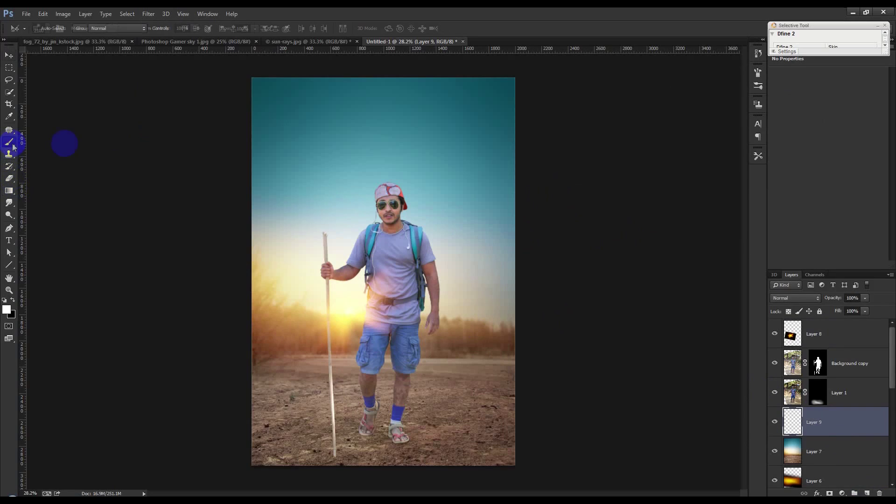
key("bracketleft")
key("bracketleft")
key("bracketleft")
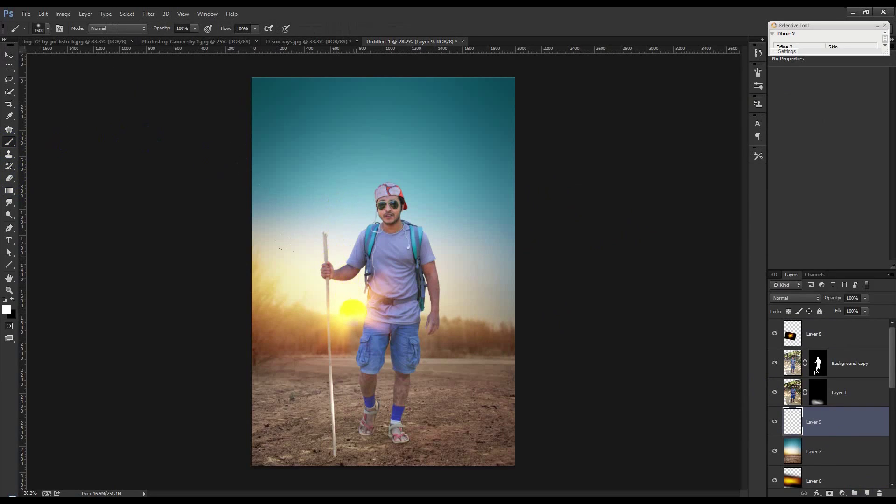
left_click_drag(322, 286, 377, 281)
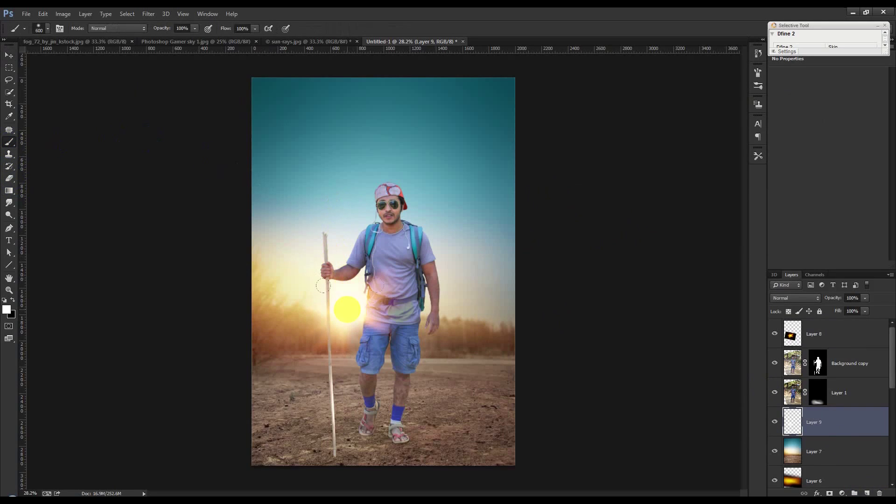
key("ctrl+z")
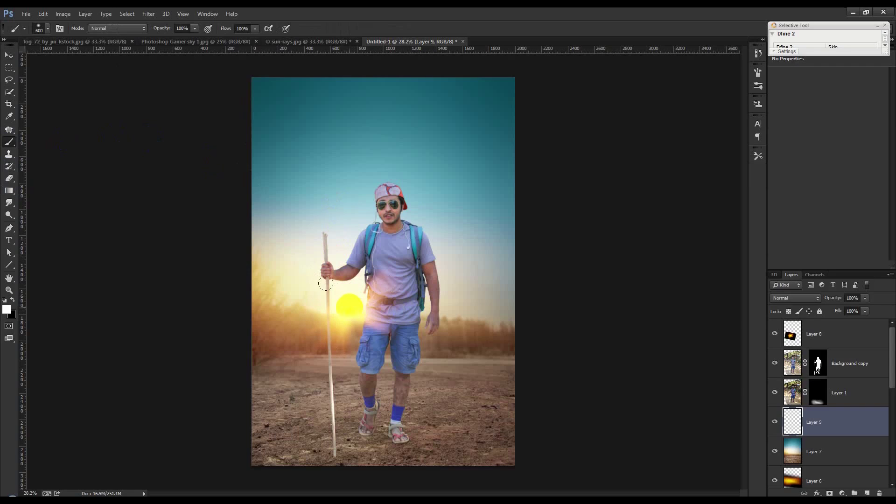
left_click_drag(370, 322, 340, 301)
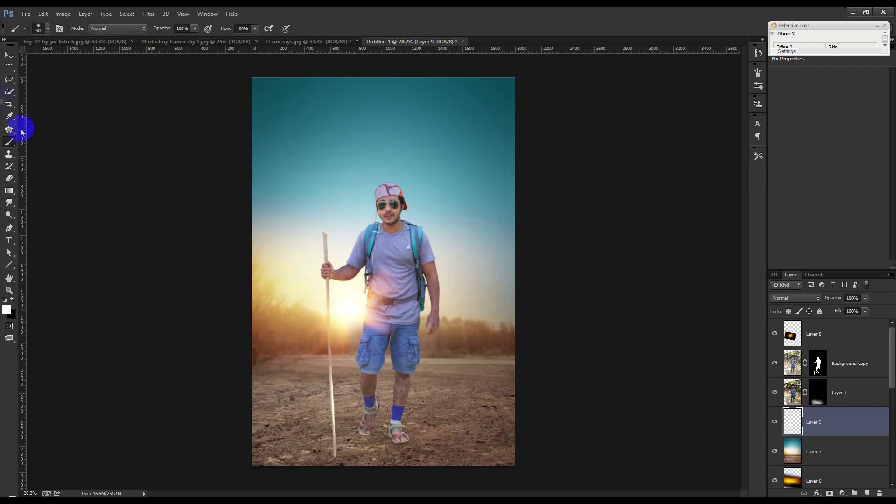
- Dim the glow layer to 64% opacity and select the sunburst layer
left_click(9, 56)
key("ctrl+plus")
key("ctrl+plus")
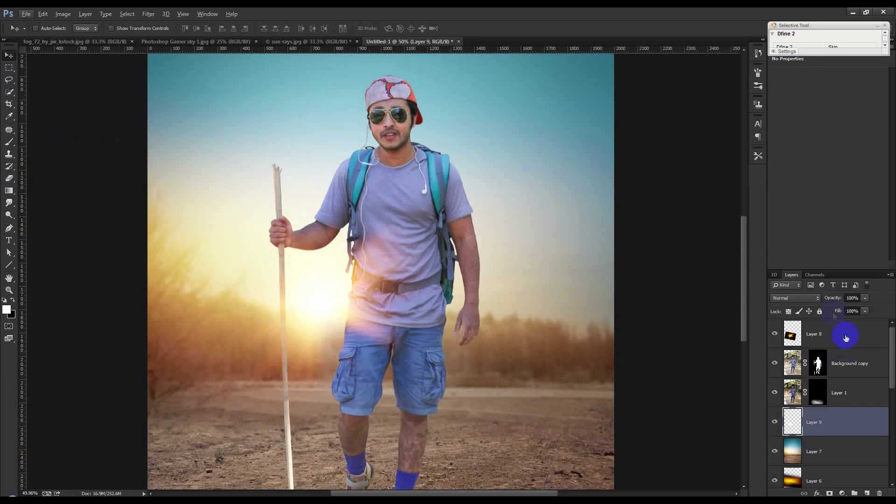
left_click_drag(834, 300, 821, 299)
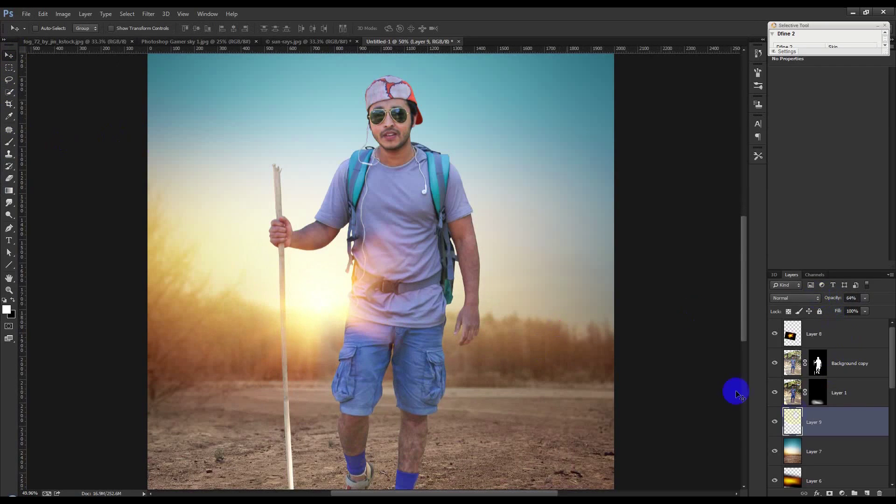
left_click(835, 339)
left_click(63, 14)
mouse_move(77, 143)
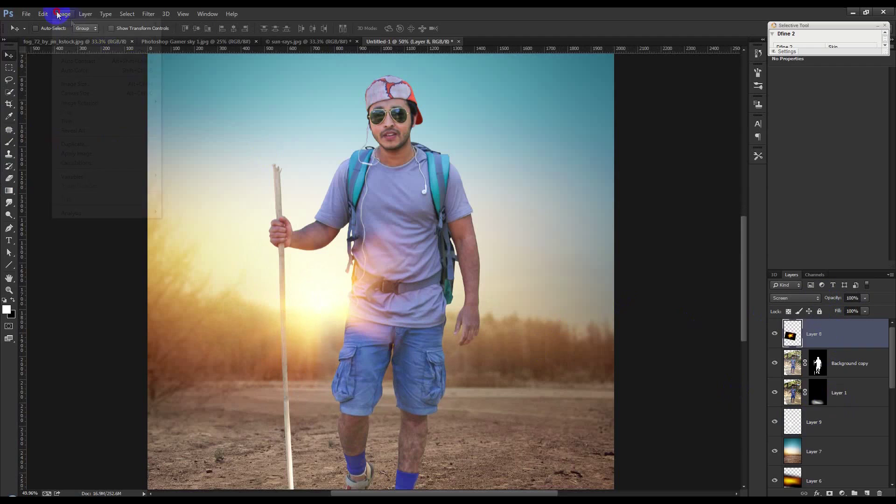
left_click(187, 44)
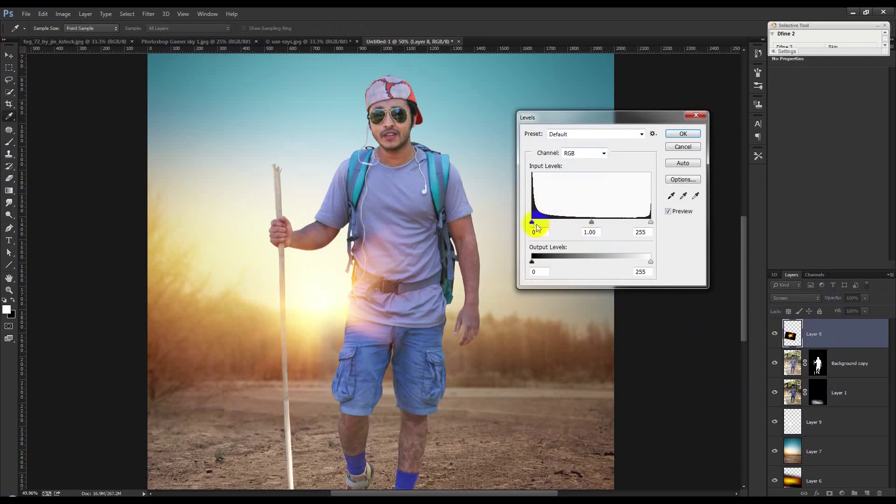
left_click_drag(532, 222, 545, 223)
left_click(683, 134)
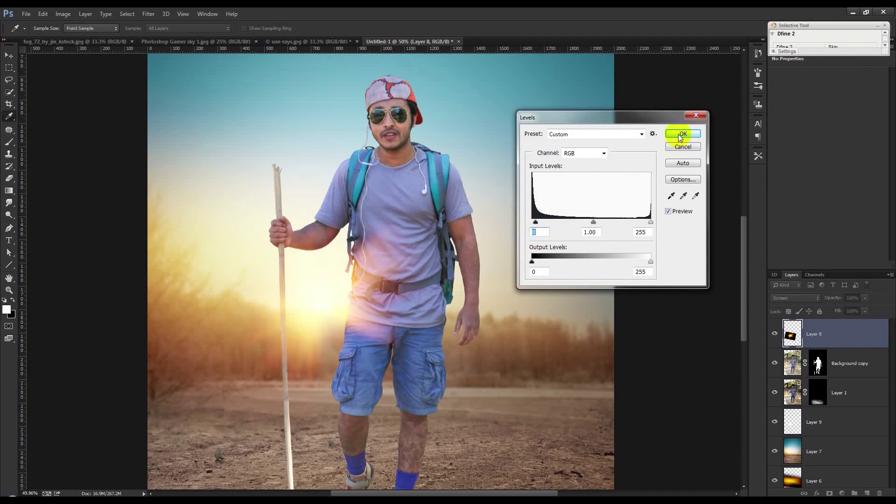
scroll(411, 255, "down", 3)
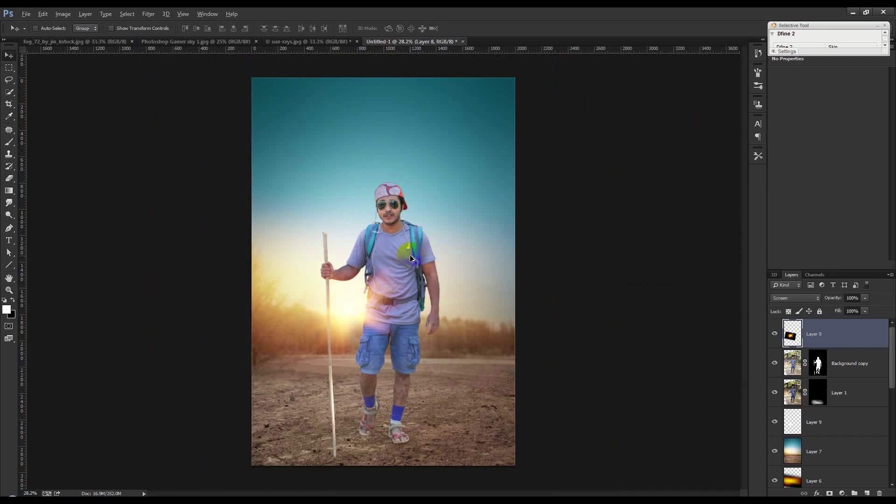
scroll(411, 255, "up", 1)
scroll(410, 255, "up", 1)
scroll(412, 258, "down", 2)
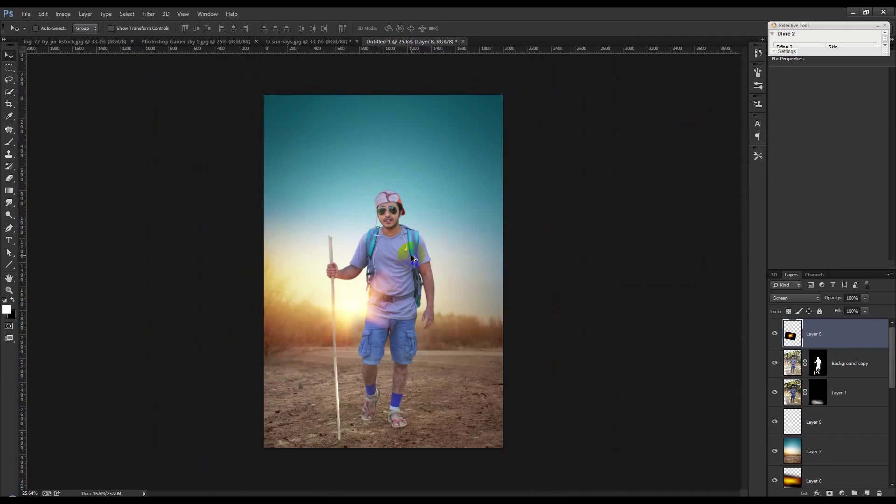
scroll(412, 257, "up", 1)
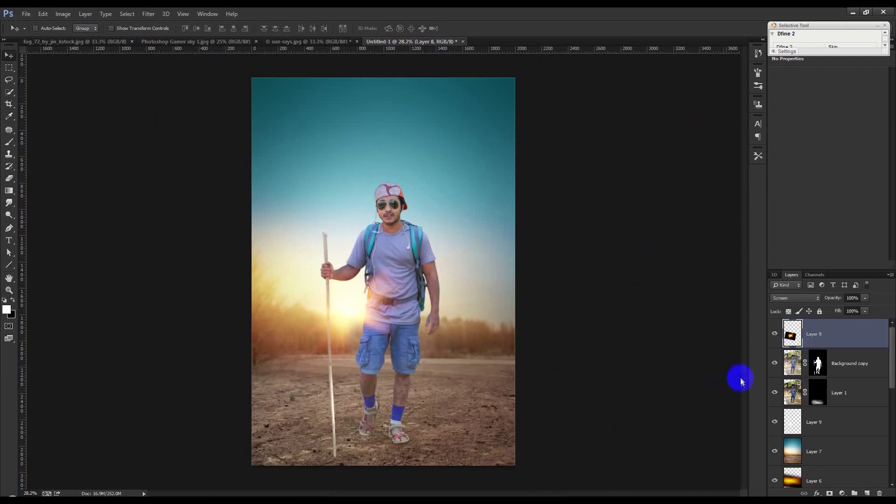
left_click(813, 422)
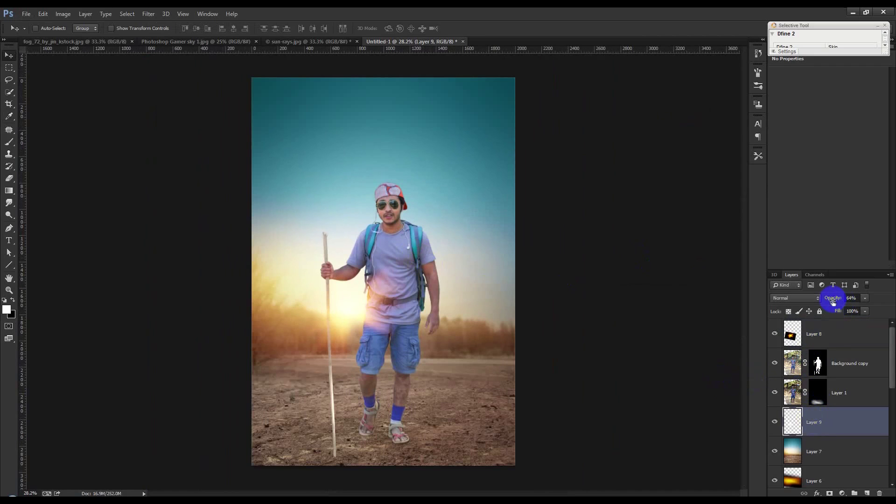
left_click(821, 344)
left_click(645, 342)
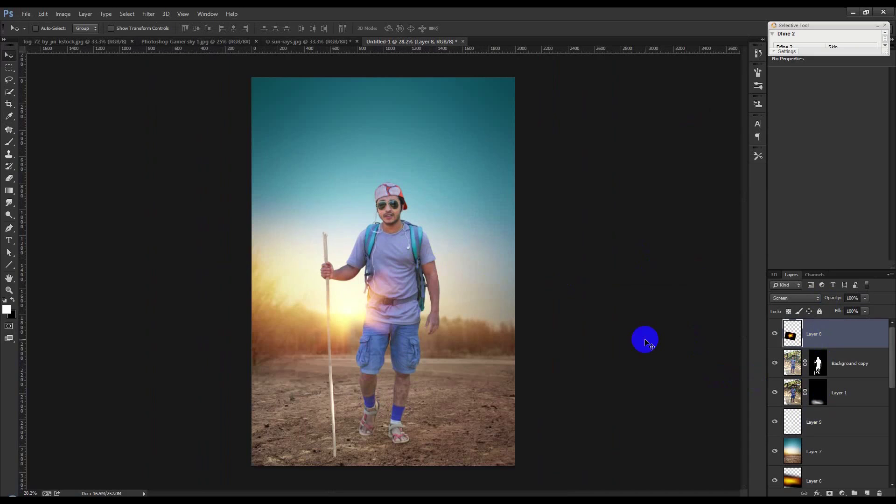
scroll(486, 340, "down", 1)
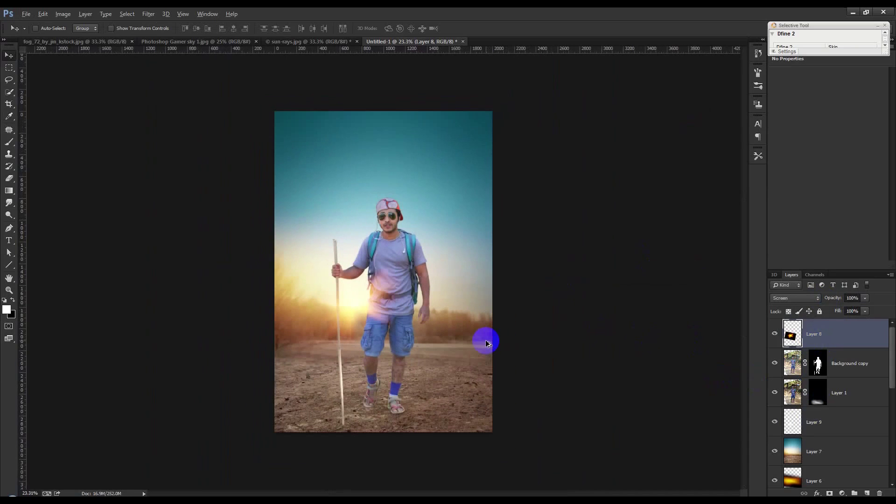
left_click(844, 367)
- Duplicate the hiker layer as Background copy 3 and rasterize it
right_click(847, 364)
left_click(737, 146)
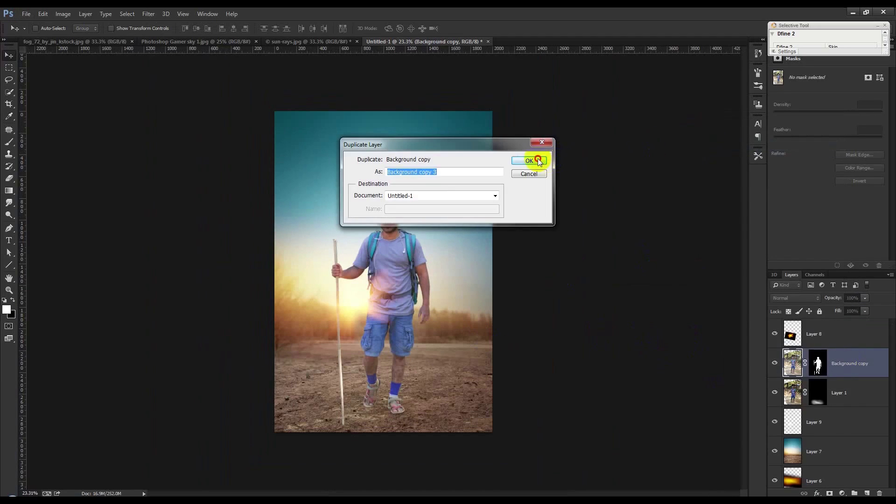
left_click(539, 161)
right_click(840, 363)
left_click(742, 181)
right_click(849, 370)
left_click(742, 219)
- Turn the copy black with Hue/Saturation at Saturation -100 and Lightness -100
left_click(63, 13)
mouse_move(105, 37)
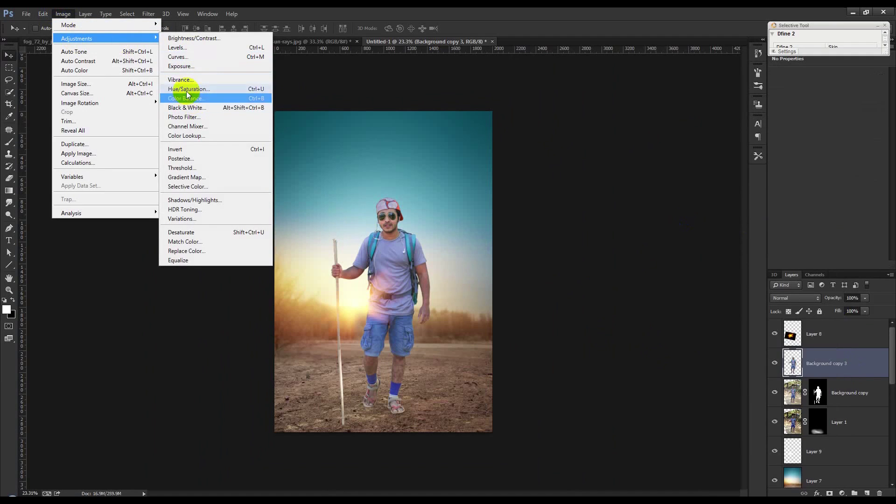
left_click(186, 90)
left_click_drag(630, 187, 508, 193)
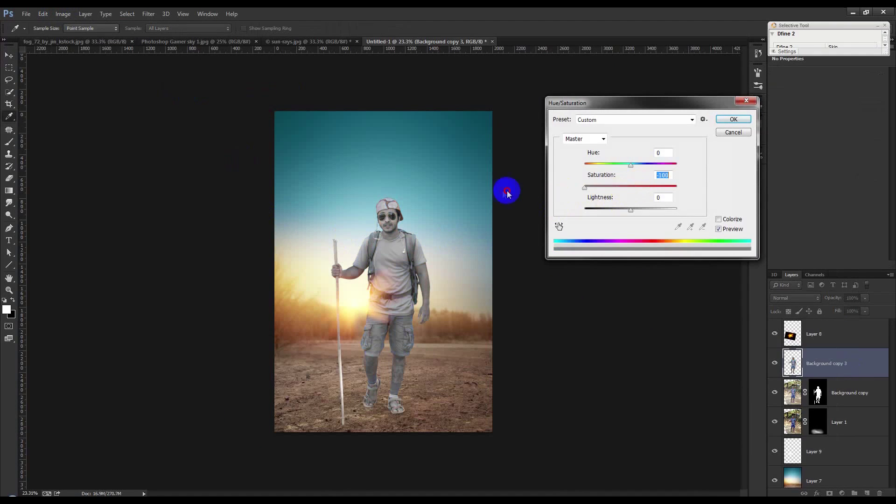
left_click_drag(630, 210, 497, 216)
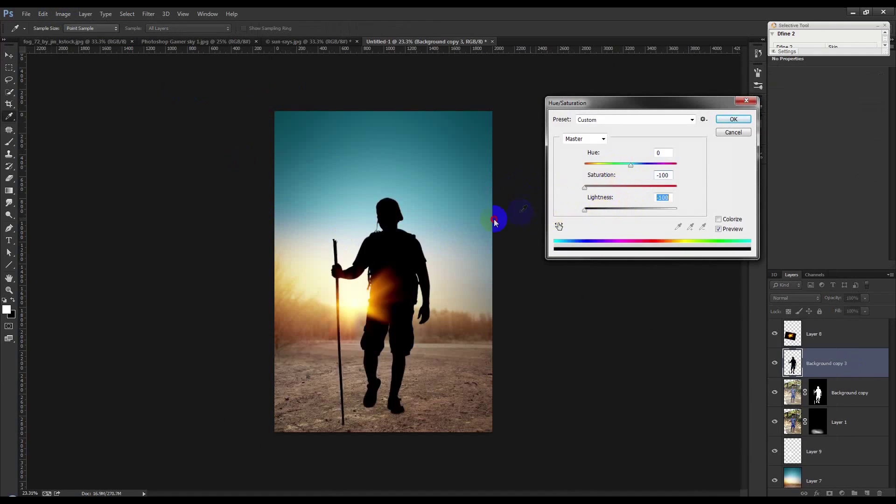
left_click(730, 119)
key("ctrl+t")
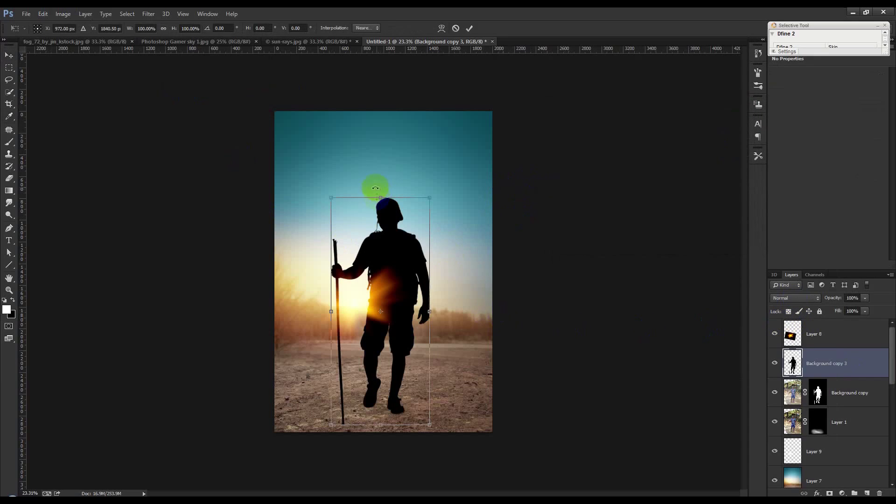
- Flip and stretch the silhouette downward into a long shadow across the ground
left_click_drag(380, 198, 564, 481)
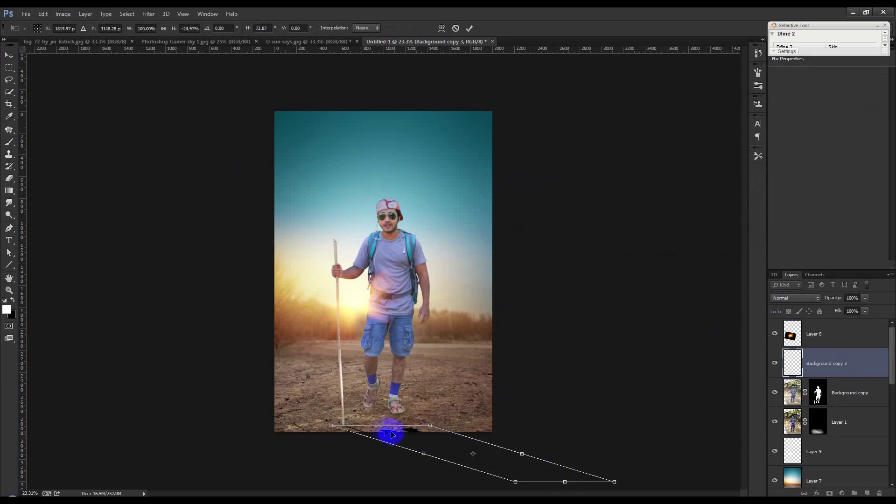
left_click_drag(380, 428, 357, 405)
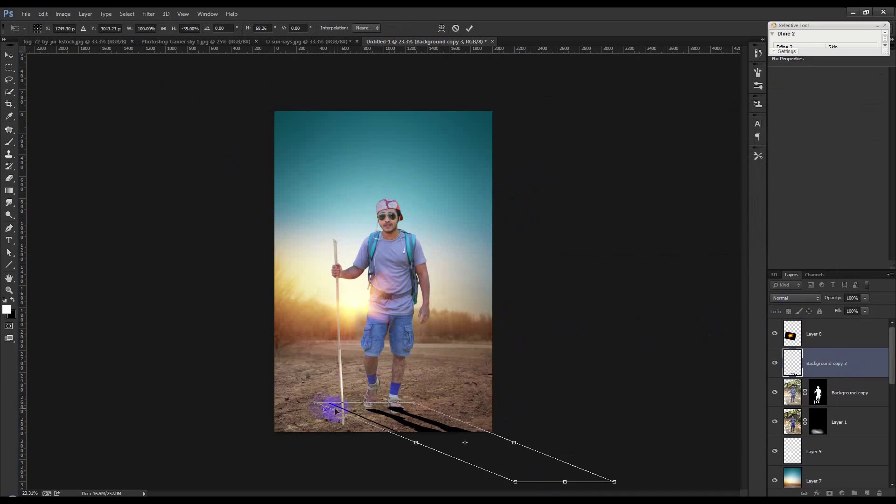
right_click(360, 418)
left_click(387, 322)
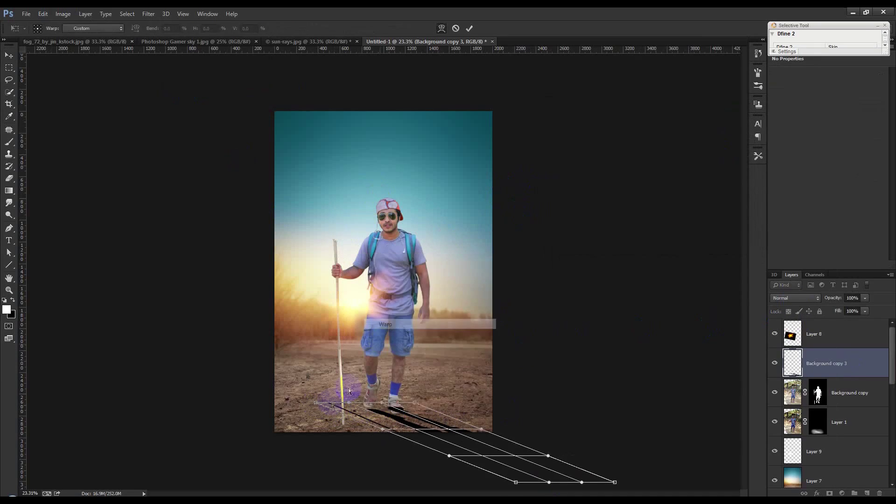
left_click_drag(317, 407, 332, 434)
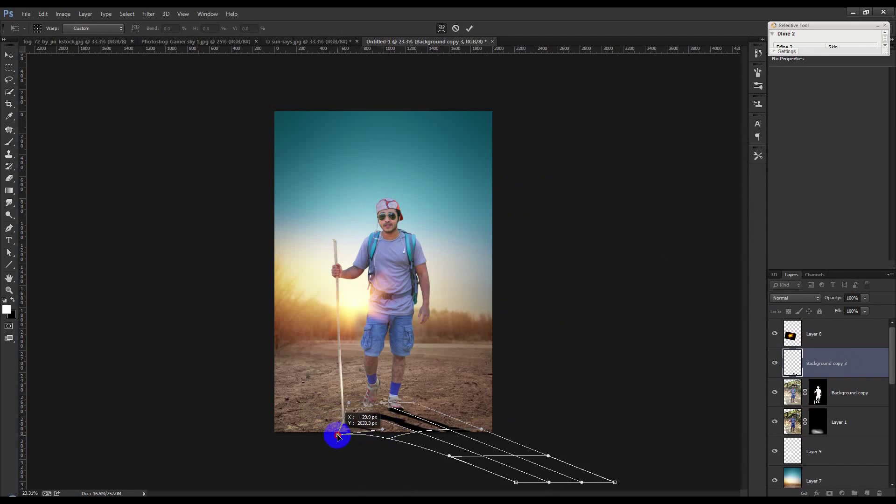
- Warp the shadow to meet the hiker's feet and stick base, then commit it
scroll(371, 426, "up", 3)
left_click_drag(371, 426, 383, 328)
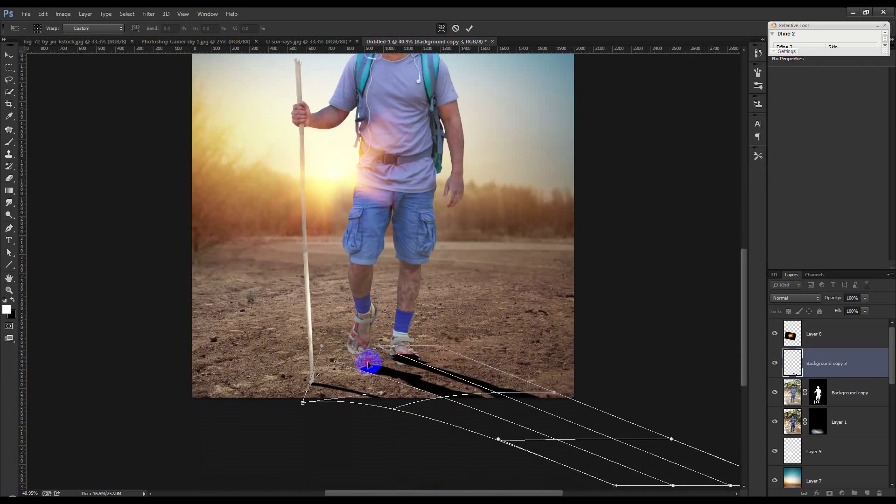
left_click_drag(304, 403, 304, 405)
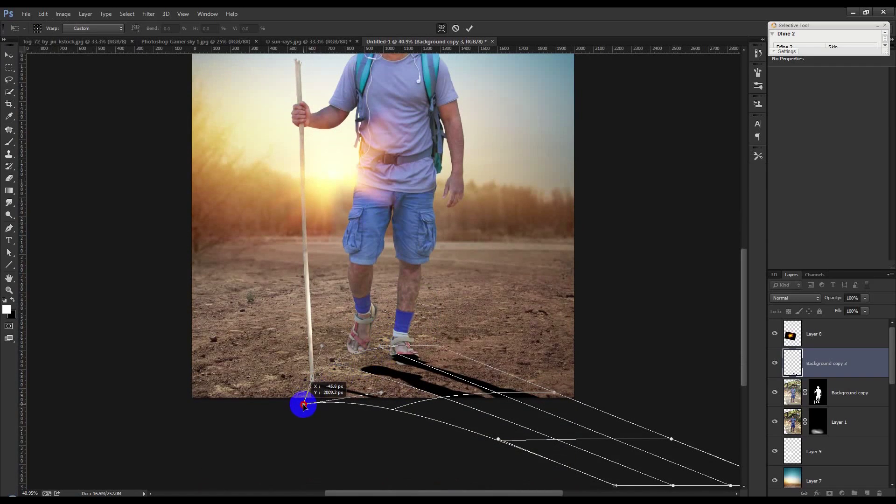
left_click_drag(366, 371, 341, 369)
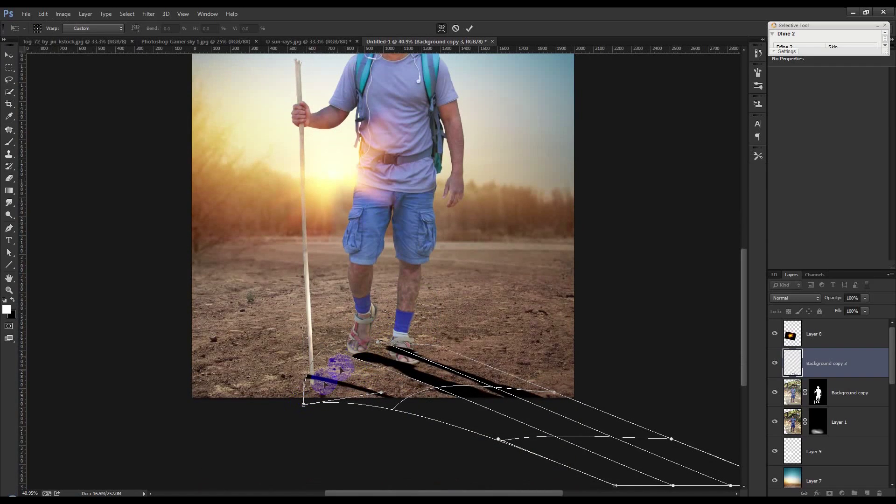
left_click_drag(312, 383, 310, 379)
left_click_drag(370, 359, 353, 366)
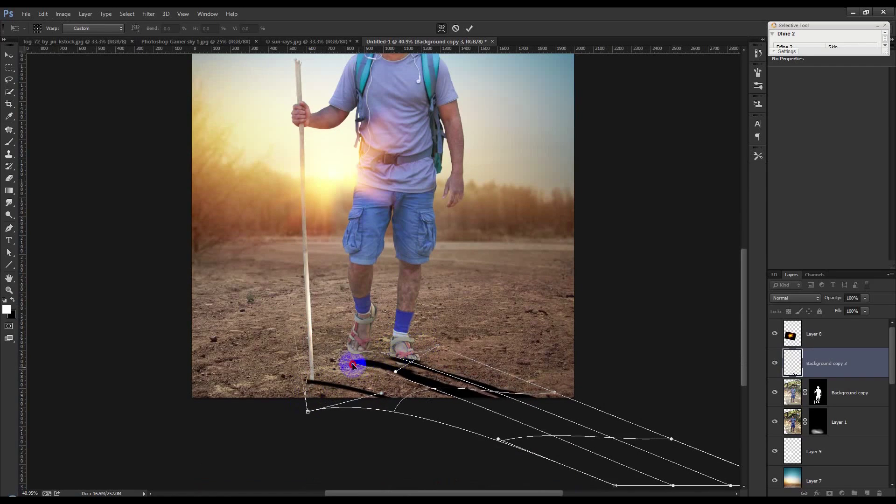
left_click_drag(353, 366, 304, 376)
mouse_move(282, 302)
left_mouse_down()
mouse_move(296, 324)
mouse_move(303, 320)
left_mouse_up()
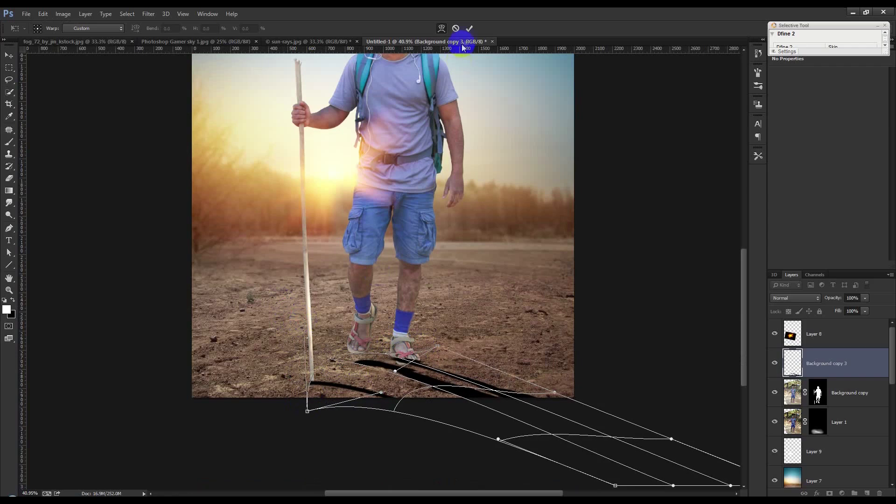
left_click(470, 31)
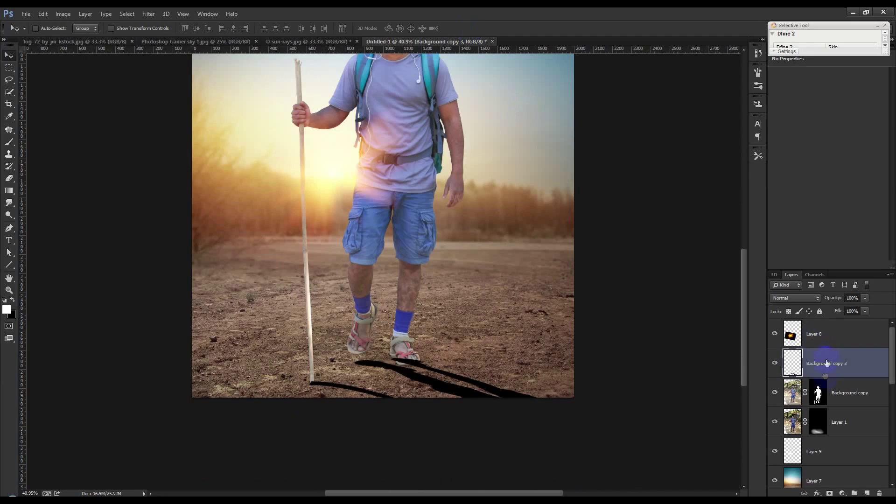
- Move the shadow layer below Layer 1 and brush black under the hiker's sandals
left_click_drag(826, 364, 820, 432)
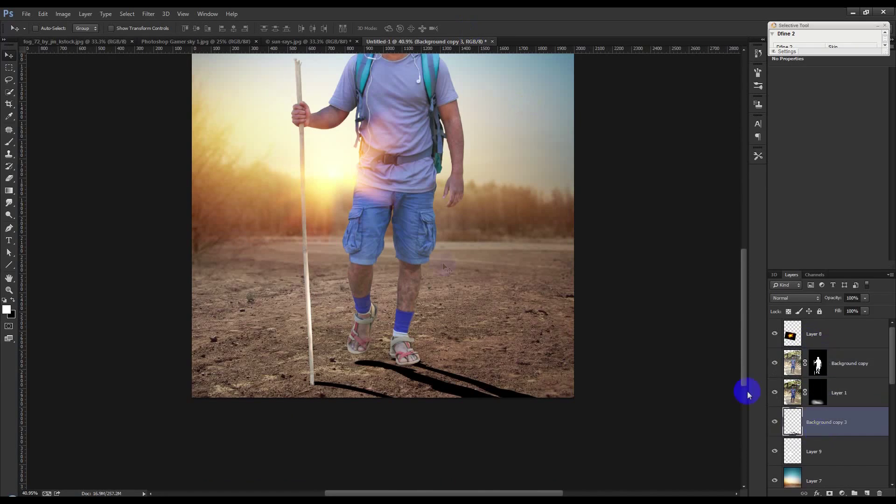
left_click(424, 286)
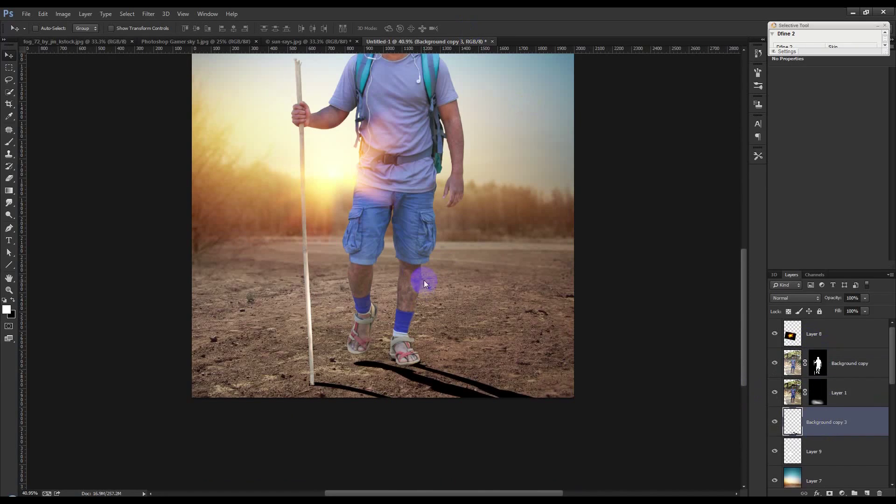
key("b")
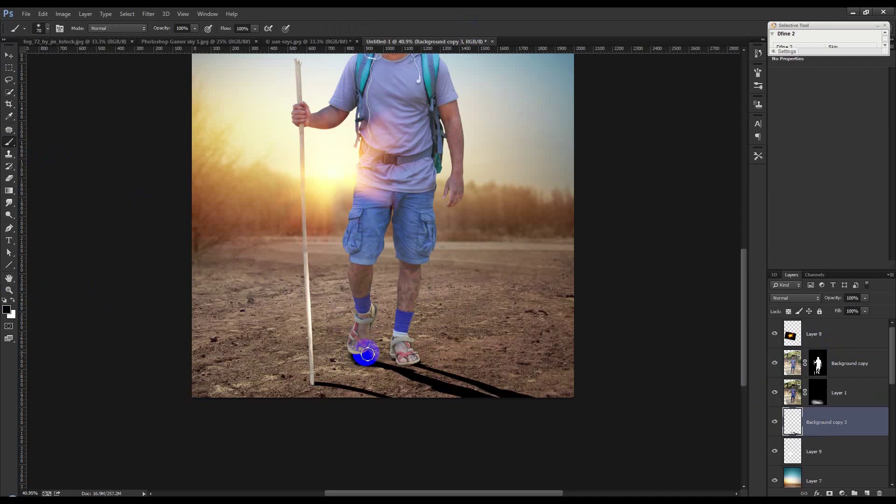
mouse_move(375, 360)
left_mouse_down()
mouse_move(420, 380)
mouse_move(366, 362)
mouse_move(426, 376)
mouse_move(419, 368)
mouse_move(456, 372)
mouse_move(420, 362)
mouse_move(530, 400)
mouse_move(502, 392)
left_mouse_up()
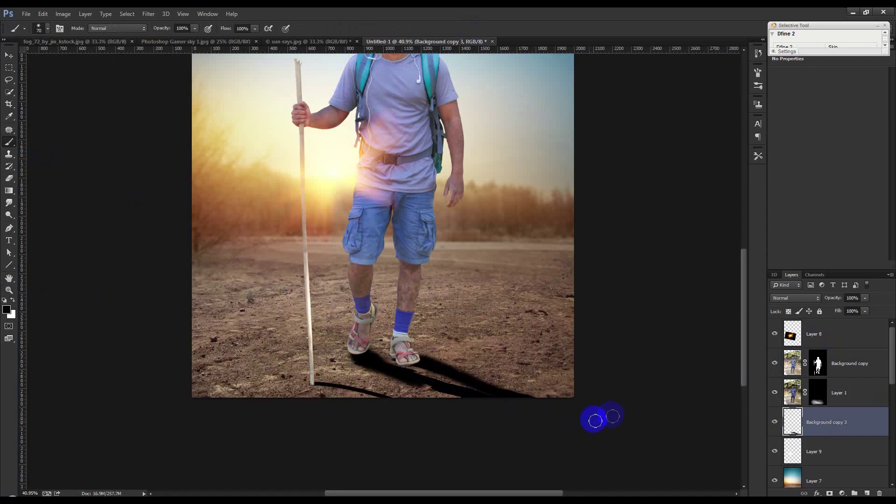
mouse_move(487, 391)
left_mouse_down()
mouse_move(406, 356)
mouse_move(472, 388)
mouse_move(406, 356)
mouse_move(504, 374)
left_mouse_up()
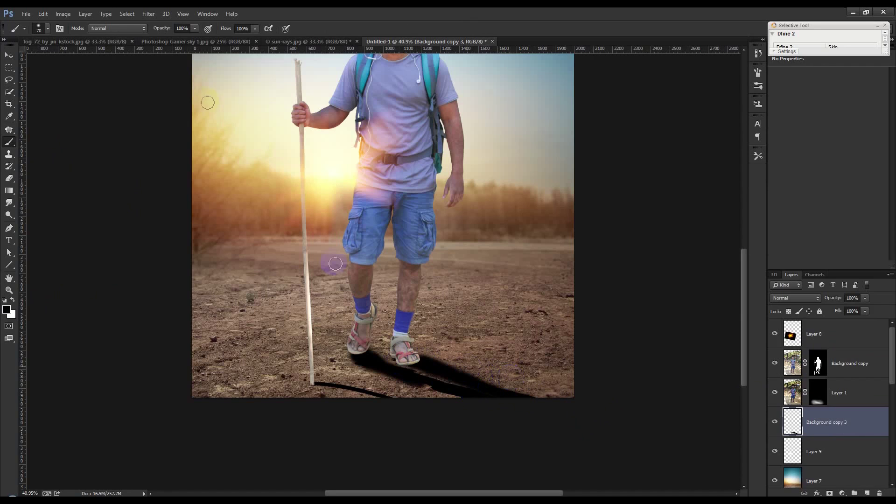
left_click(148, 17)
mouse_move(153, 131)
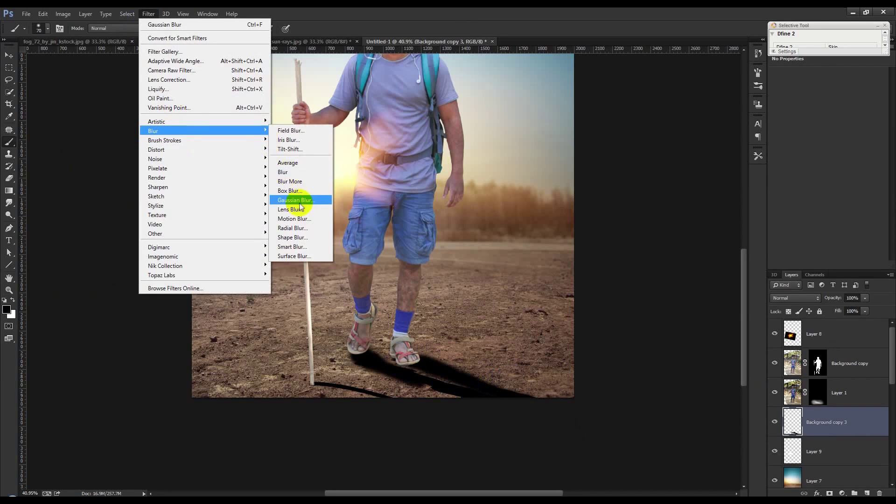
- Box-blur the shadow at radius 12 and fade it to 41% opacity
left_click(302, 191)
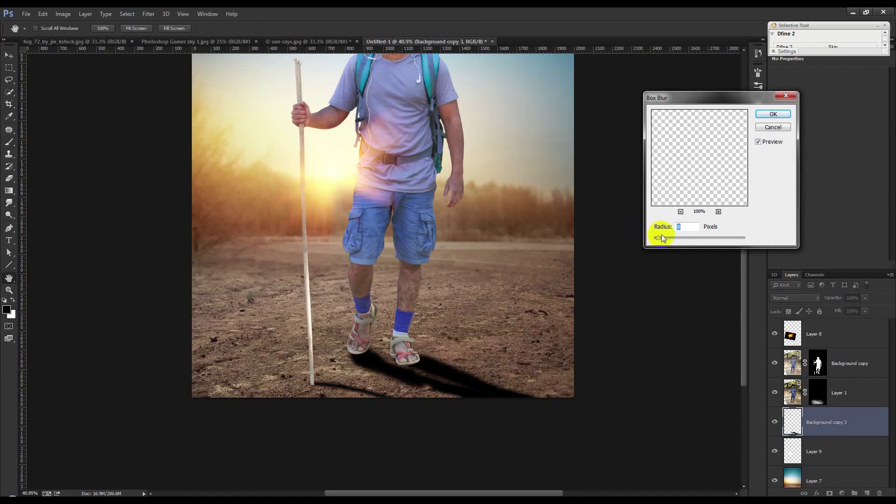
left_click_drag(663, 239, 658, 238)
left_click(777, 115)
left_click(9, 55)
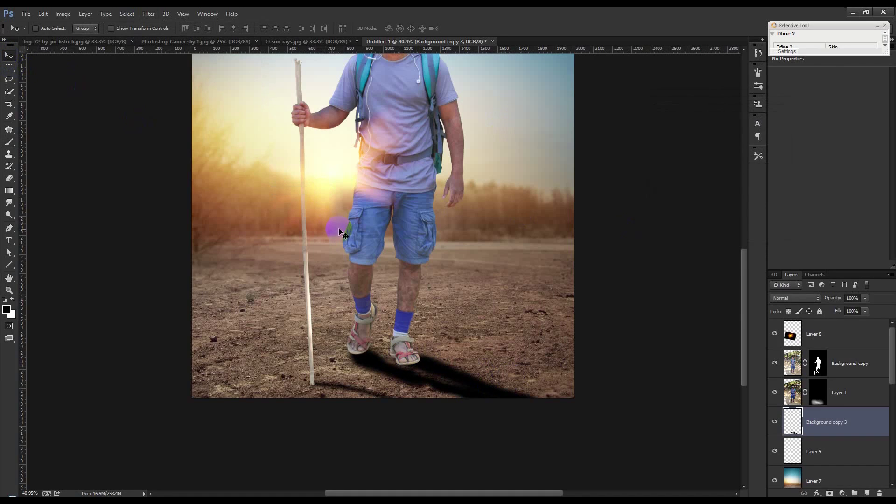
left_click(841, 298)
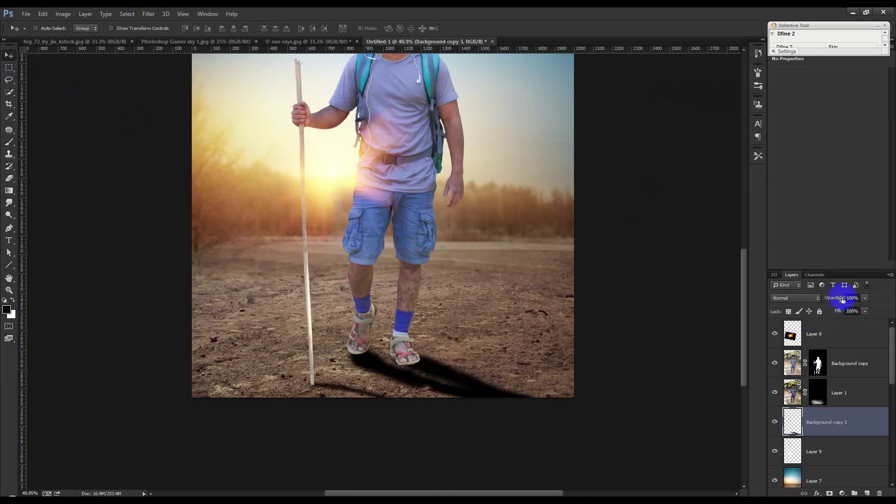
left_click_drag(819, 298, 810, 299)
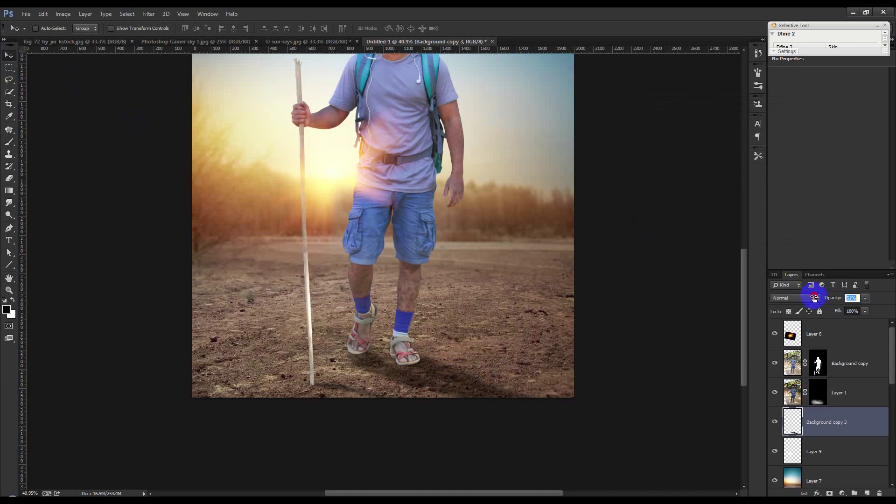
left_click(855, 363)
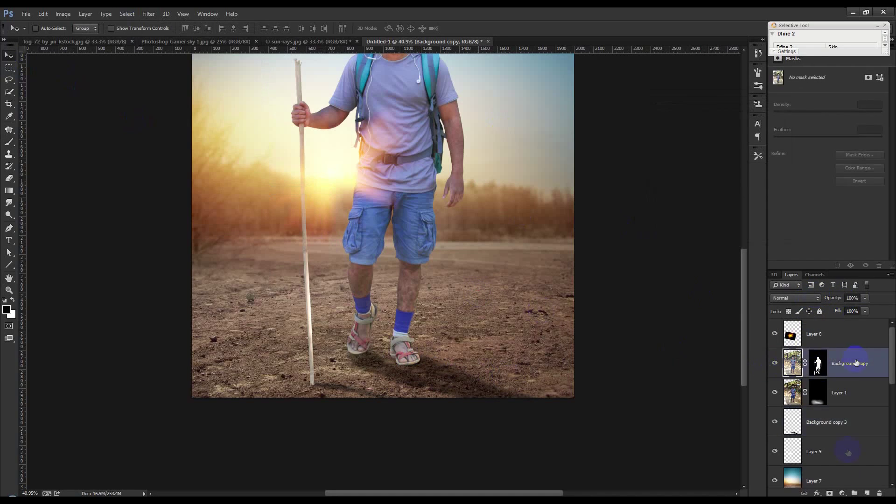
- Add a Brightness/Contrast layer clipped to Background copy with brightness 36
left_click(842, 492)
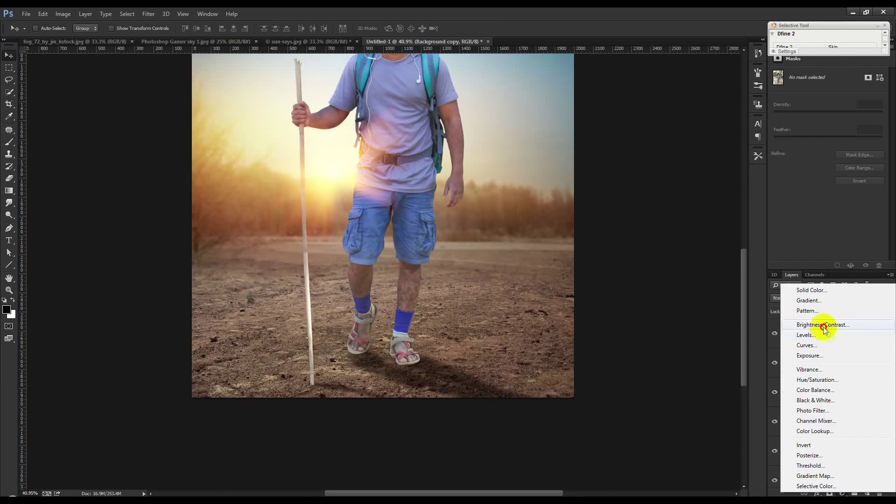
left_click(825, 325)
left_click(841, 382, "alt")
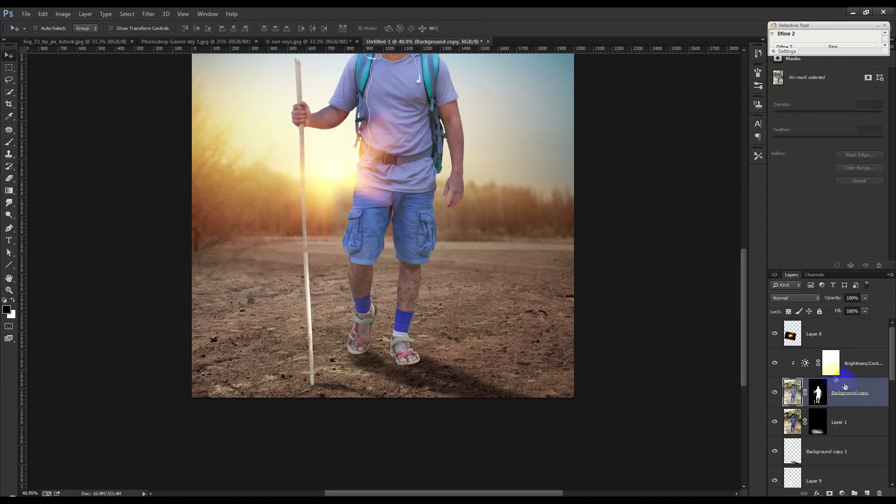
left_click(830, 364)
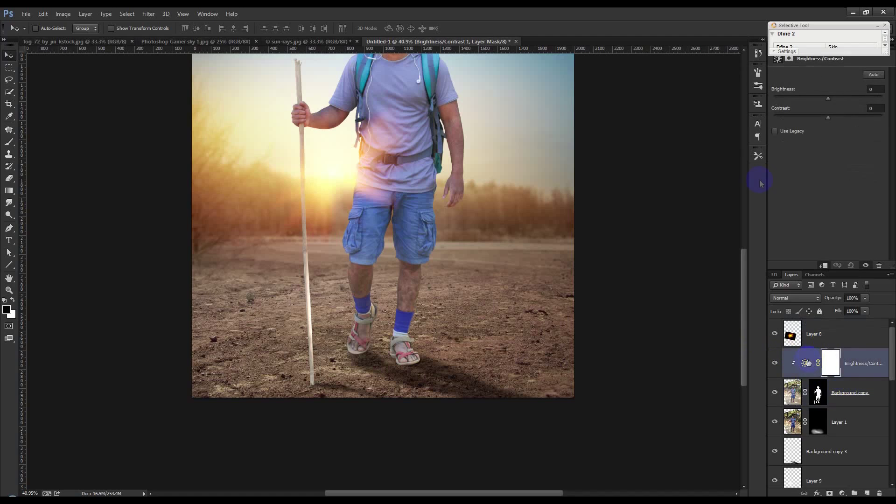
left_click_drag(828, 101, 841, 100)
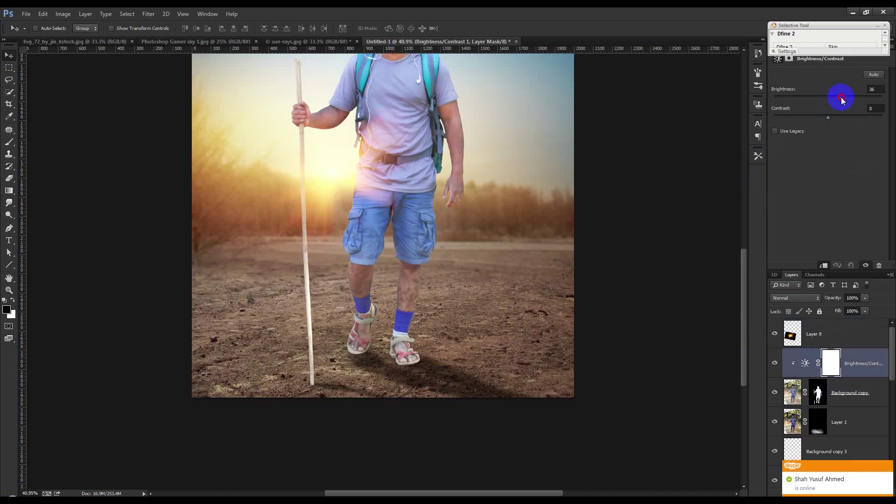
key("ctrl+0")
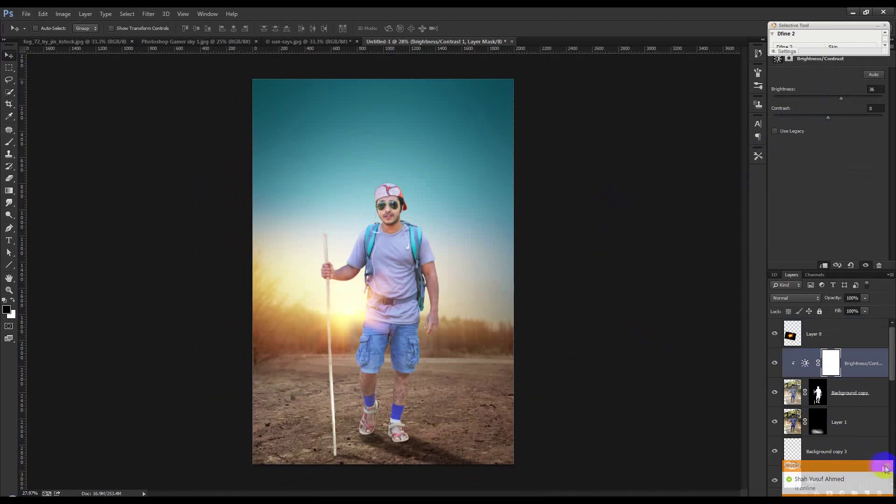
left_click(833, 360)
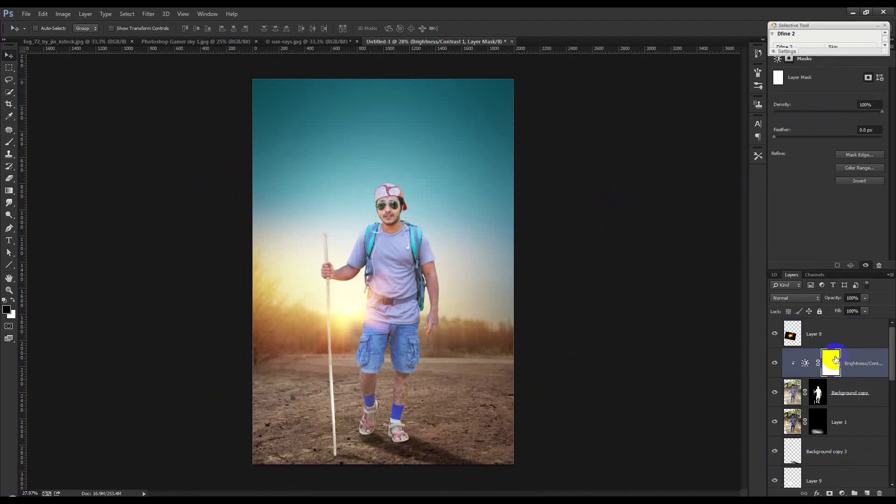
- Invert the adjustment mask and paint white over the hiker's body with a 300 px brush
key("ctrl+i")
left_click(9, 141)
scroll(362, 249, "up", 3)
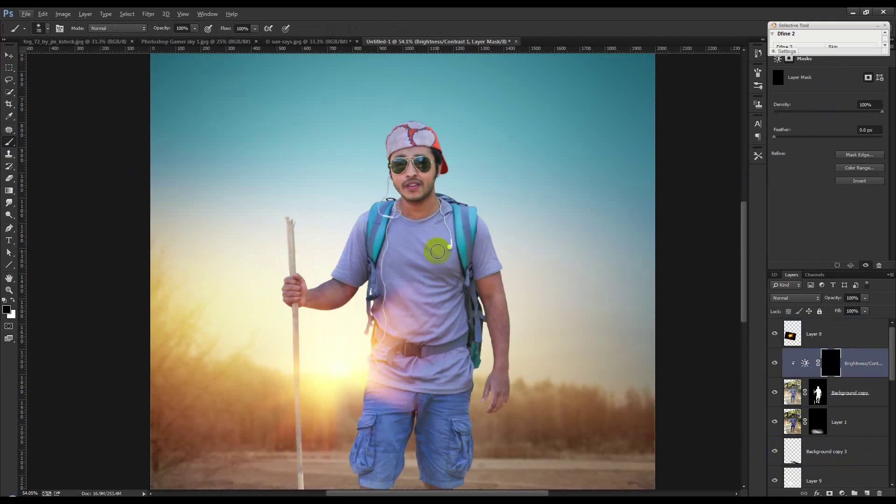
key("bracketright")
key("bracketright")
key("bracketright")
left_click(4, 300)
left_click(13, 300)
key("bracketleft")
key("bracketleft")
key("bracketleft")
key("bracketleft")
key("bracketleft")
mouse_move(458, 106)
left_mouse_down()
mouse_move(277, 308)
mouse_move(320, 244)
mouse_move(314, 274)
mouse_move(330, 314)
mouse_move(362, 294)
mouse_move(340, 485)
left_mouse_up()
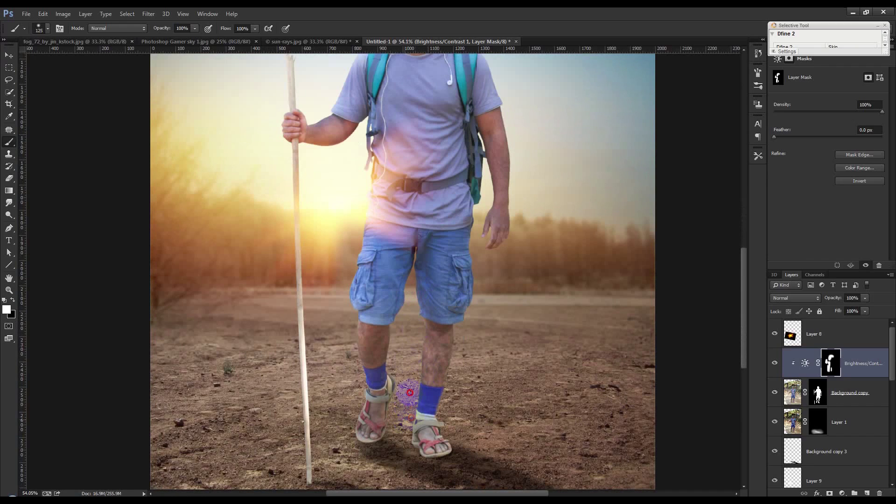
- Zoom in and paint the brightening onto the forearm, hand and upper arm
scroll(469, 264, "up", 2)
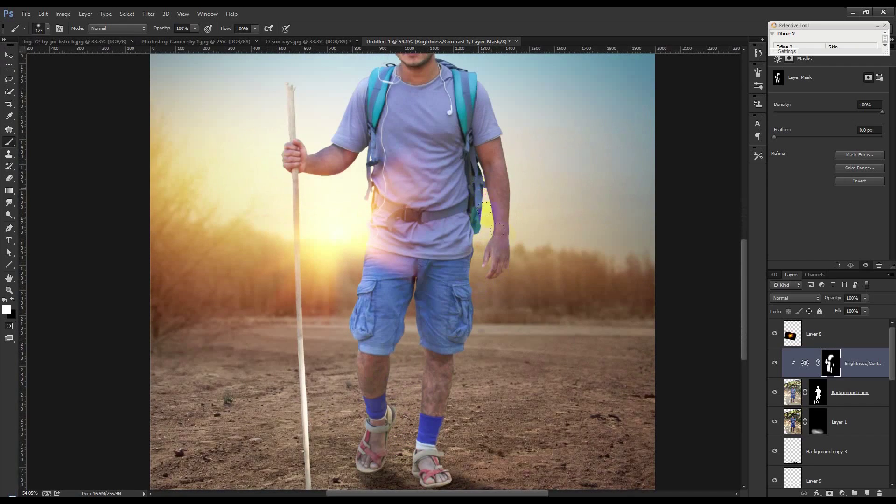
scroll(513, 243, "up", 3)
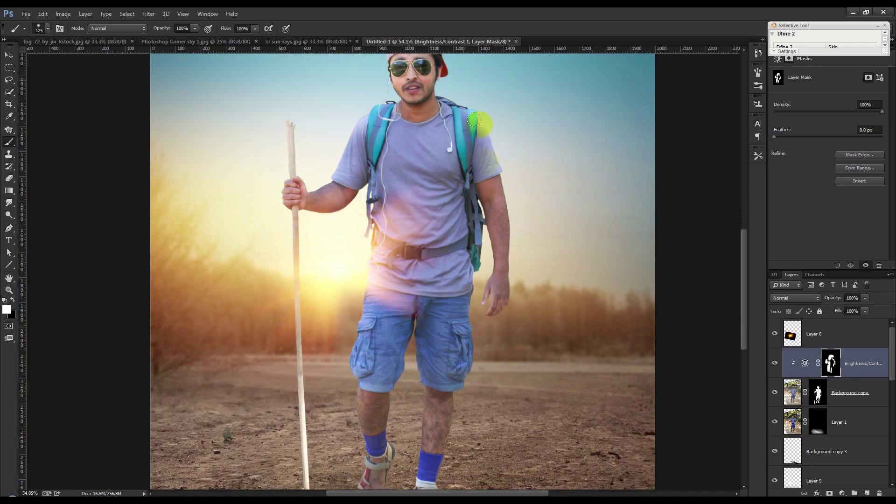
scroll(461, 165, "up", 2)
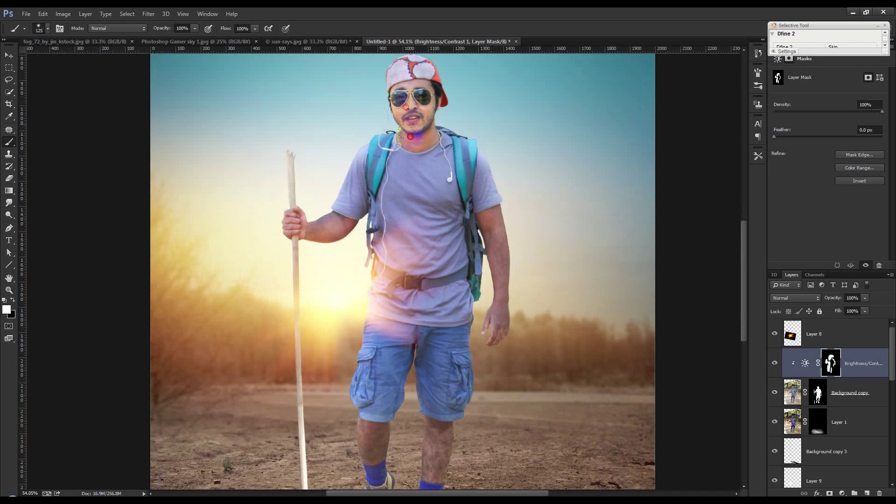
left_click(444, 99)
left_click_drag(332, 219, 311, 230)
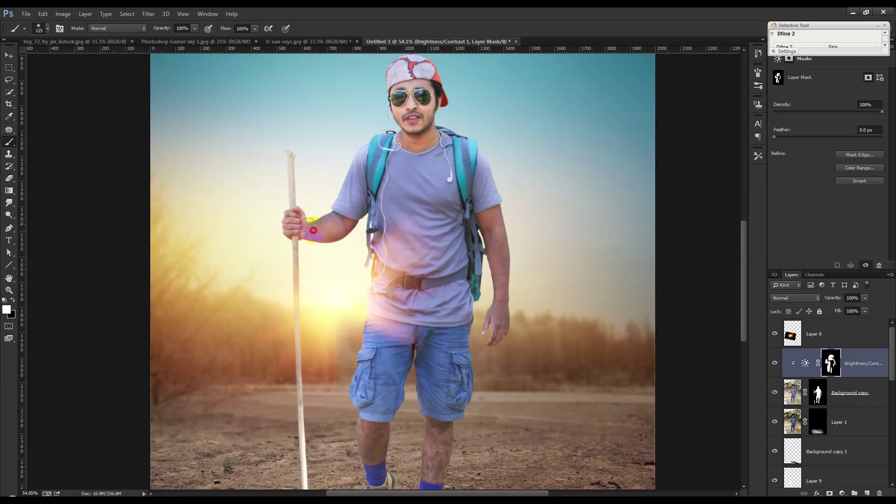
left_click_drag(501, 310, 487, 223)
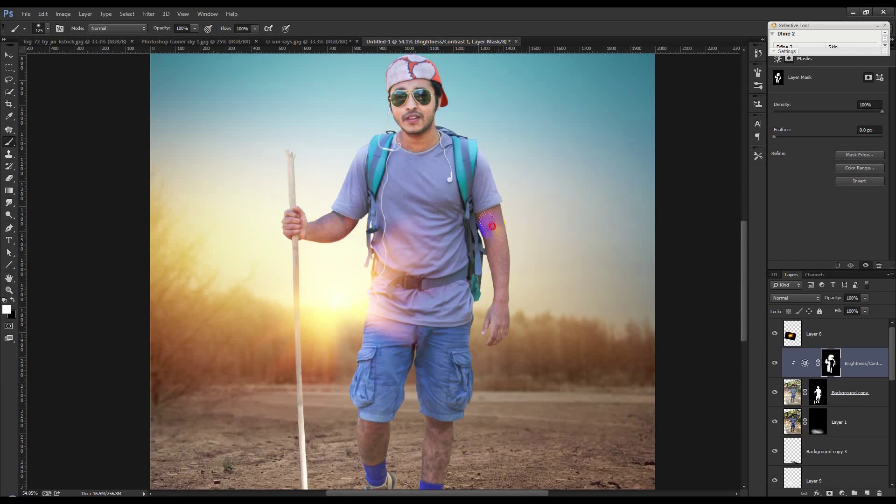
scroll(502, 327, "down", 3)
left_click(851, 392)
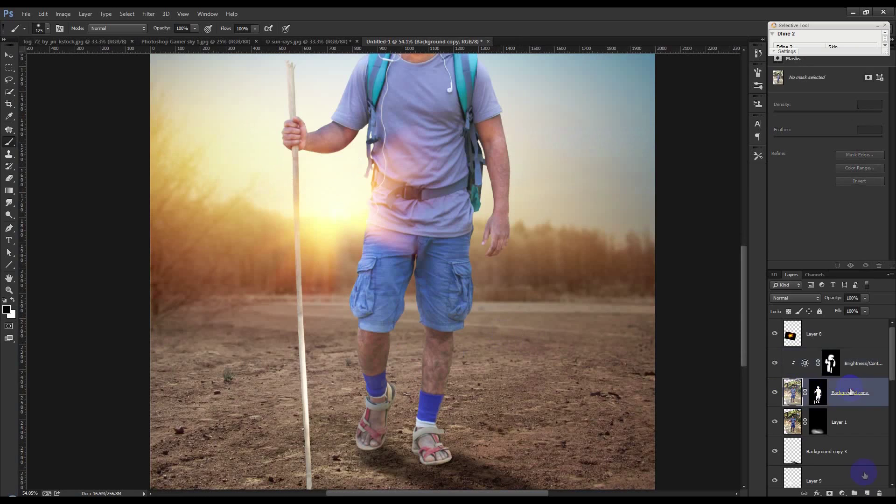
- Add a second Brightness/Contrast layer (Contrast -50, Brightness -137) and invert its mask to black
left_click(842, 493)
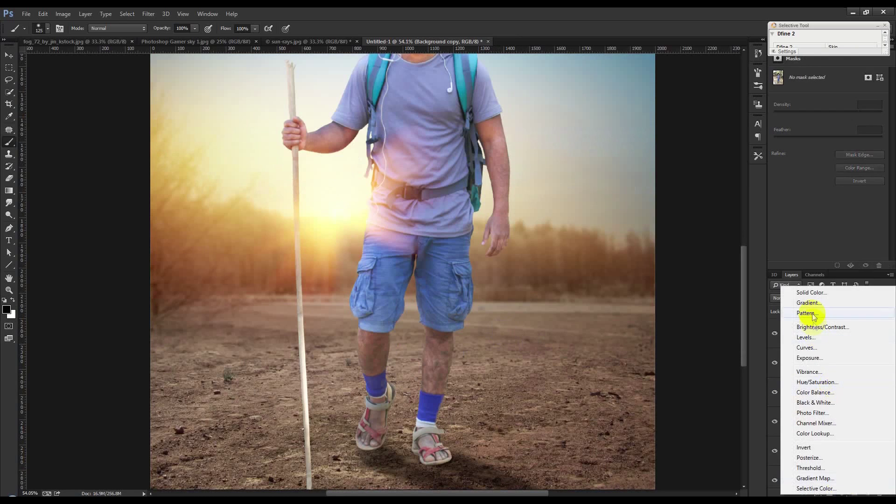
left_click(814, 330)
left_click_drag(823, 120, 763, 126)
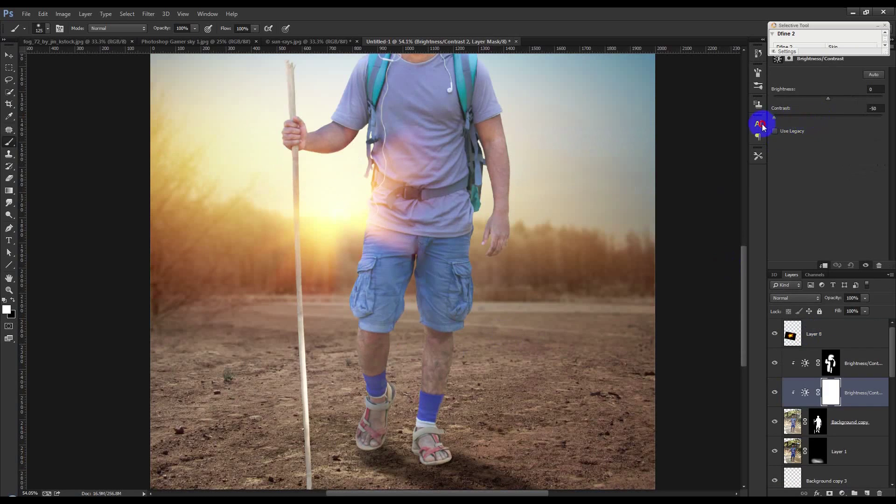
left_click_drag(817, 102, 788, 107)
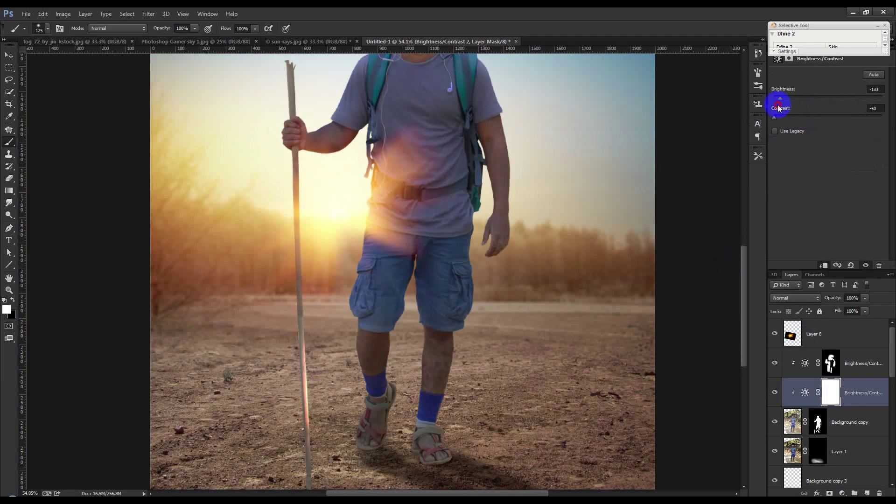
left_click(831, 392)
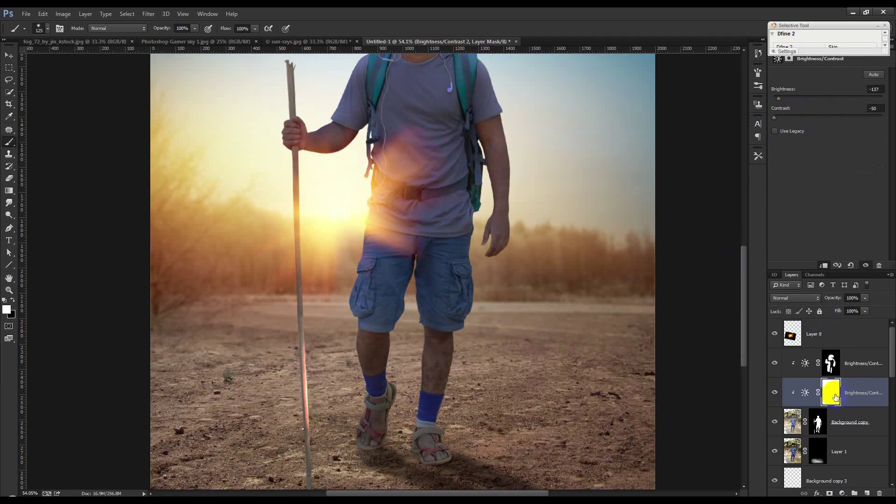
key("ctrl+i")
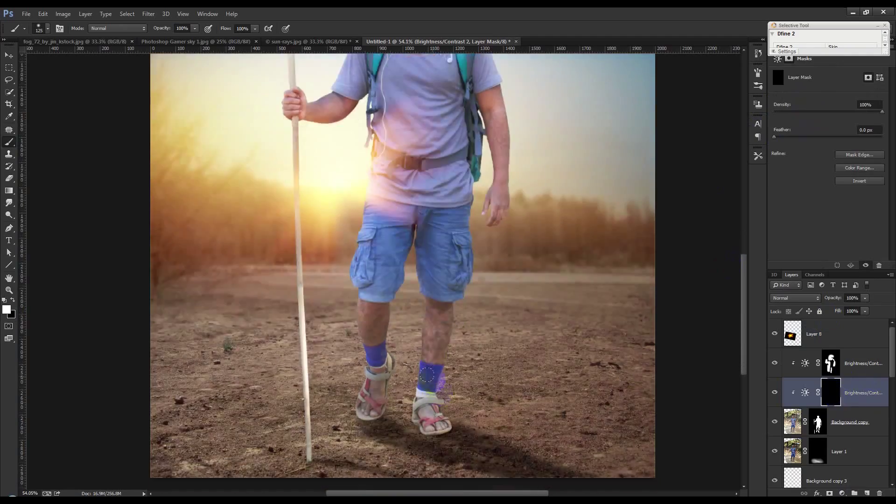
- Paint the mask over the shadowed feet area with a 200 brush, then set brush opacity to 26%
scroll(451, 400, "up", 3)
key("bracketright")
key("bracketright")
key("bracketright")
mouse_move(435, 403)
left_mouse_down()
mouse_move(391, 402)
mouse_move(426, 397)
mouse_move(474, 189)
left_mouse_up()
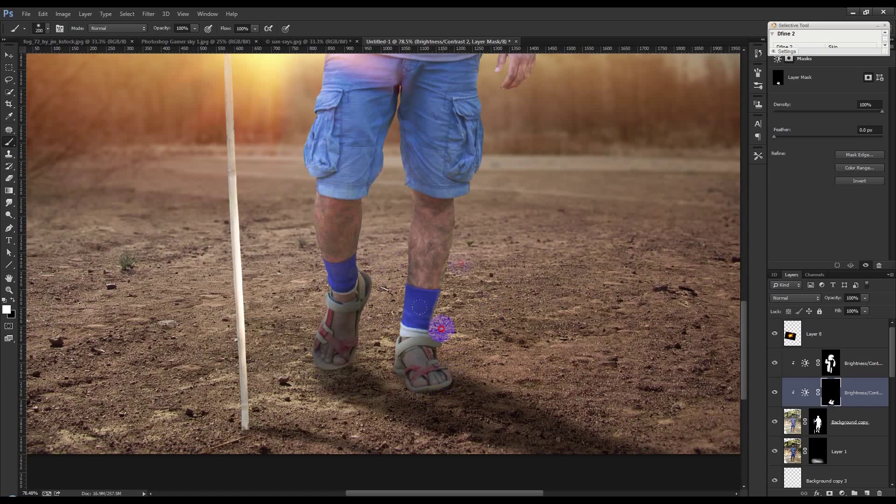
key("bracketleft")
key("bracketleft")
scroll(495, 210, "up", 1)
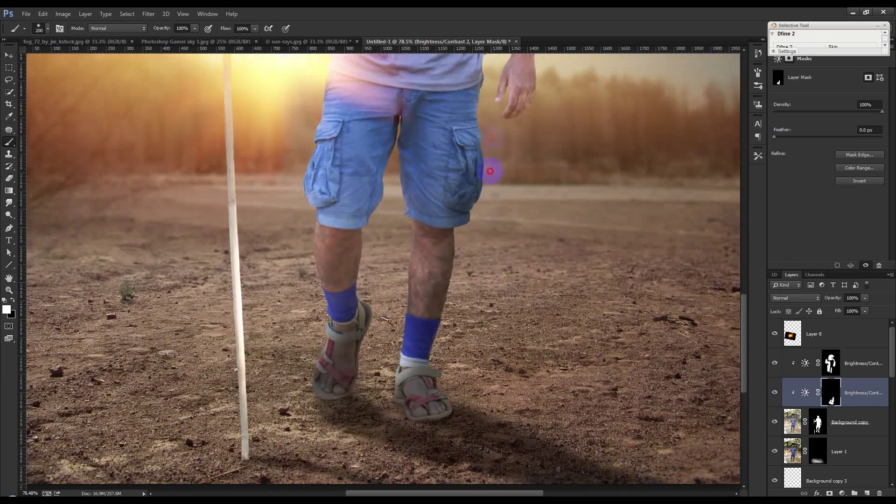
scroll(499, 206, "up", 2)
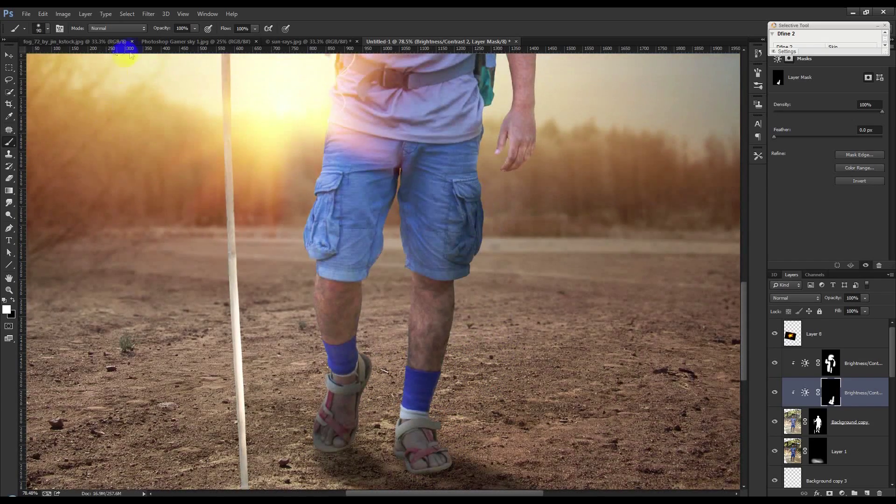
type("65")
type("26")
key("Return")
- Paint the mask at 26% over the shorts' knee, the ear and cap edge, and the arm near the hand
left_click_drag(353, 264, 369, 261)
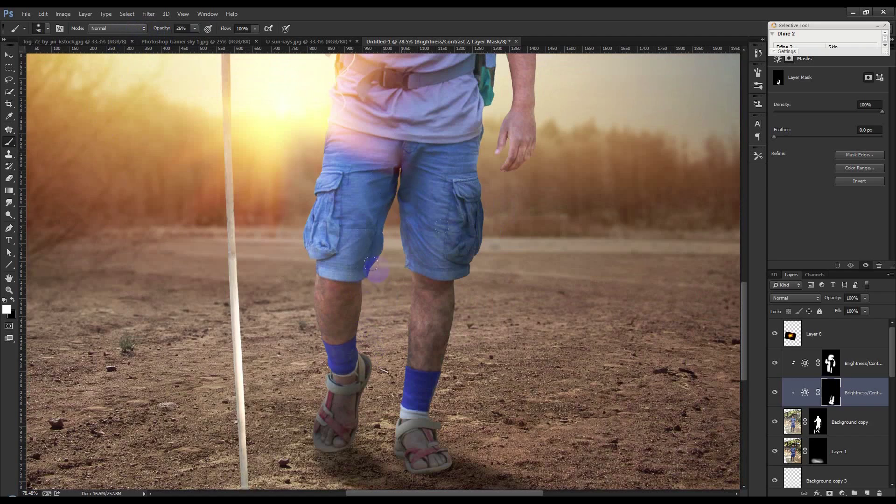
left_click_drag(468, 162, 469, 126)
scroll(469, 131, "up", 3)
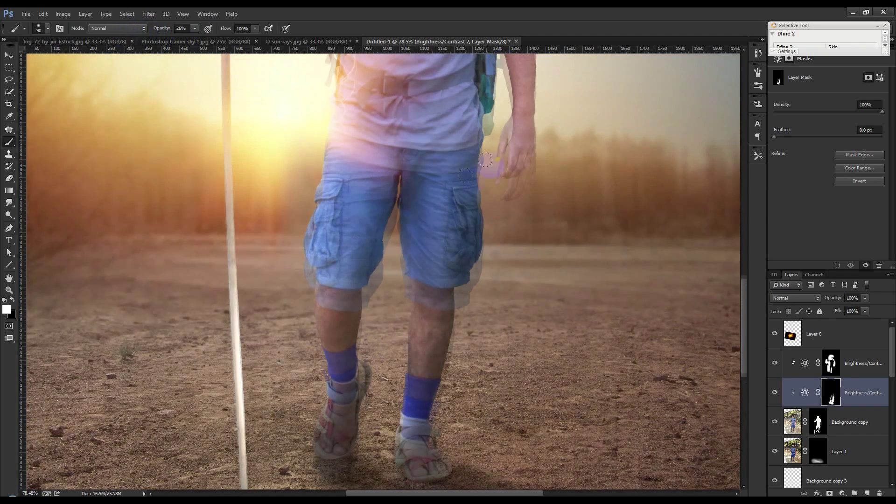
scroll(467, 183, "up", 2)
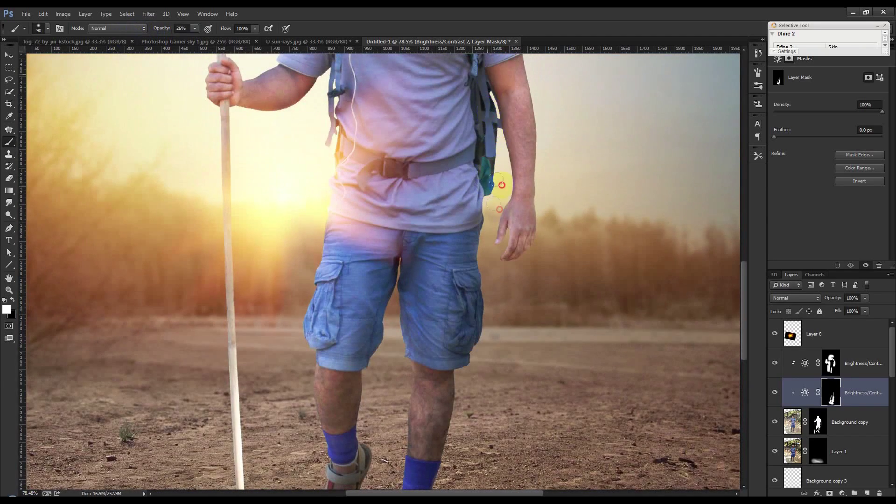
scroll(513, 260, "up", 3)
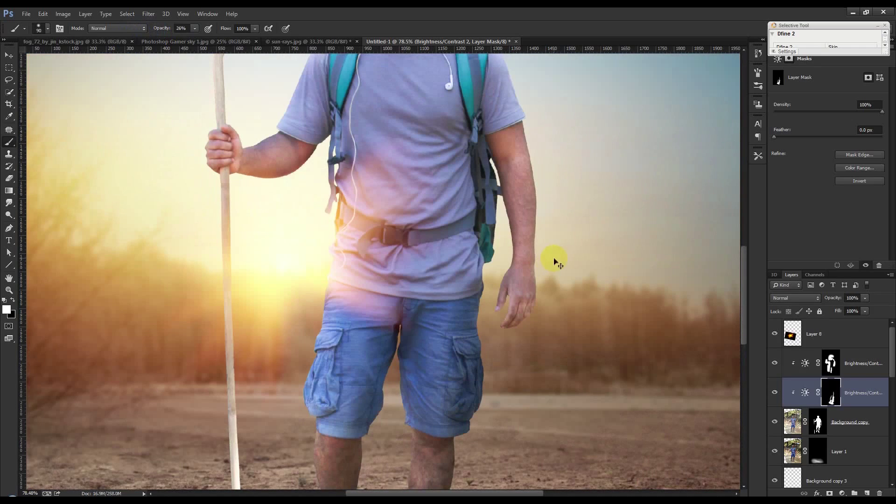
scroll(537, 196, "up", 4)
scroll(516, 199, "up", 2)
left_click(449, 101)
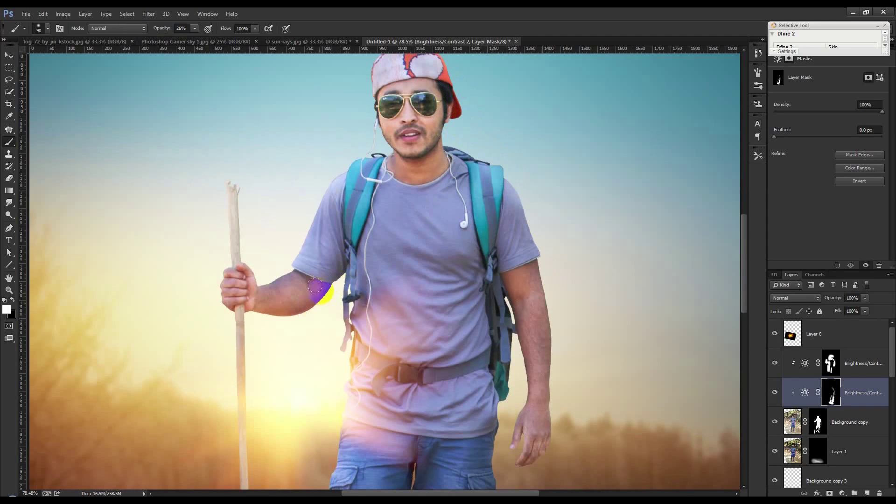
left_click(236, 310)
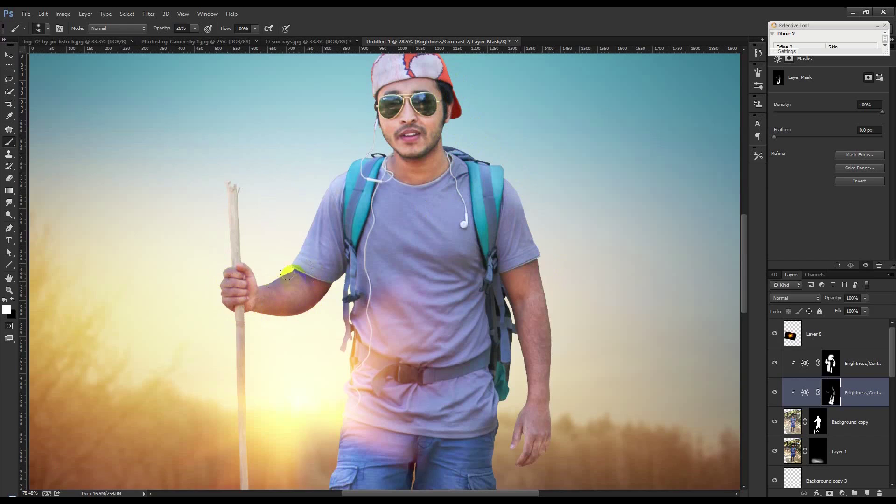
scroll(362, 301, "down", 1)
scroll(363, 304, "down", 3)
scroll(368, 308, "up", 1)
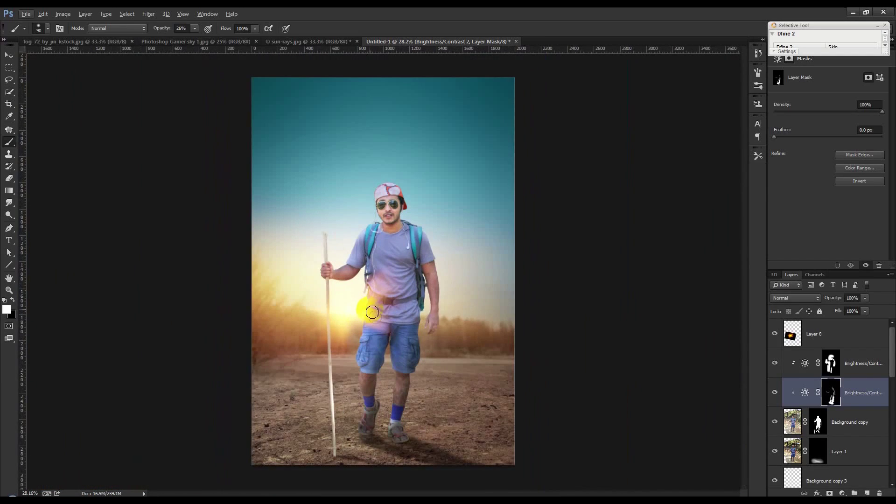
scroll(420, 349, "up", 1)
- Set black as the painting colour with a 150 brush, then select the hiker's Background copy layer
left_click(13, 299)
key("bracketright")
key("bracketright")
key("bracketright")
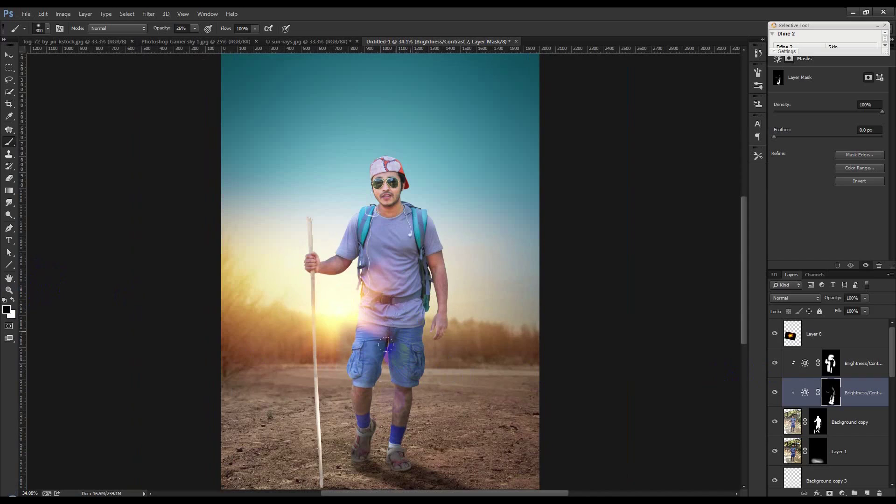
left_click(7, 52)
scroll(304, 256, "down", 1)
scroll(304, 256, "up", 1)
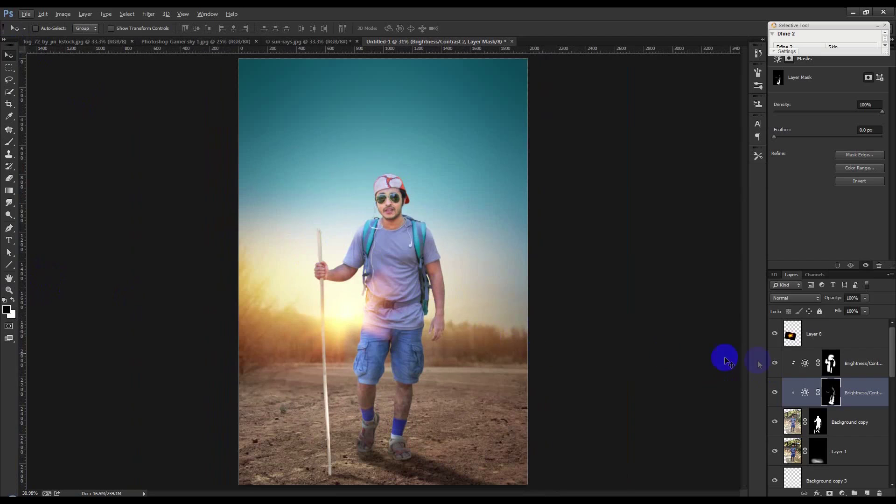
left_click(854, 425)
- Sharpen the Background copy with the Camera Raw Filter's Detail settings and apply it
left_click(148, 13)
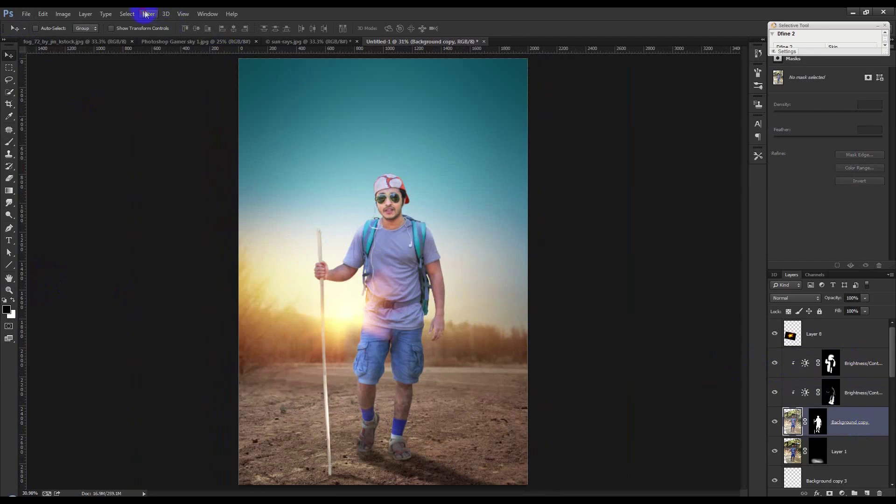
left_click(161, 70)
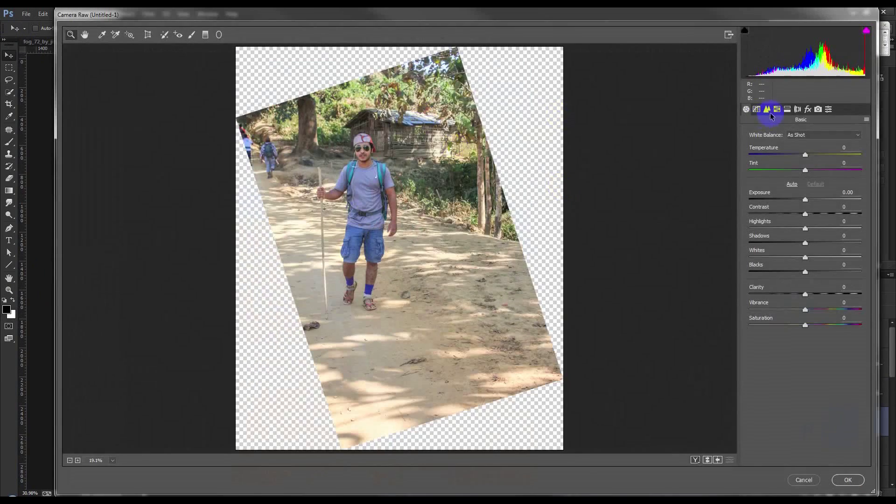
left_click(767, 108)
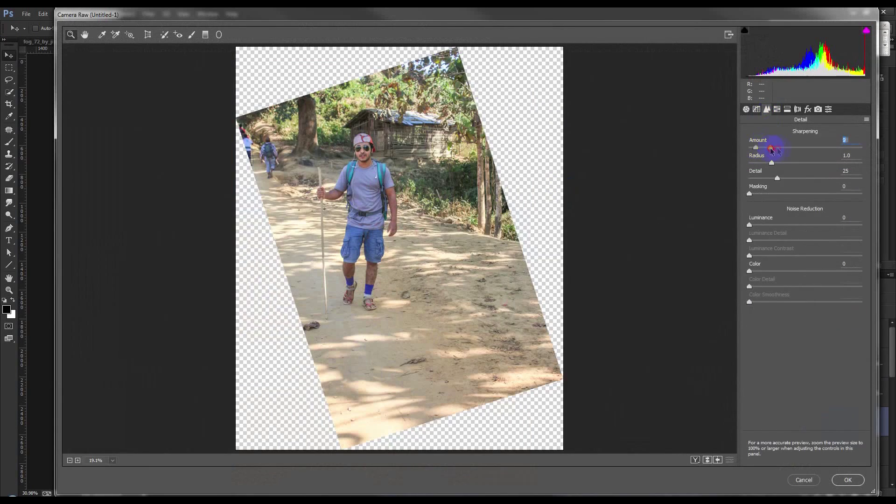
left_click(848, 479)
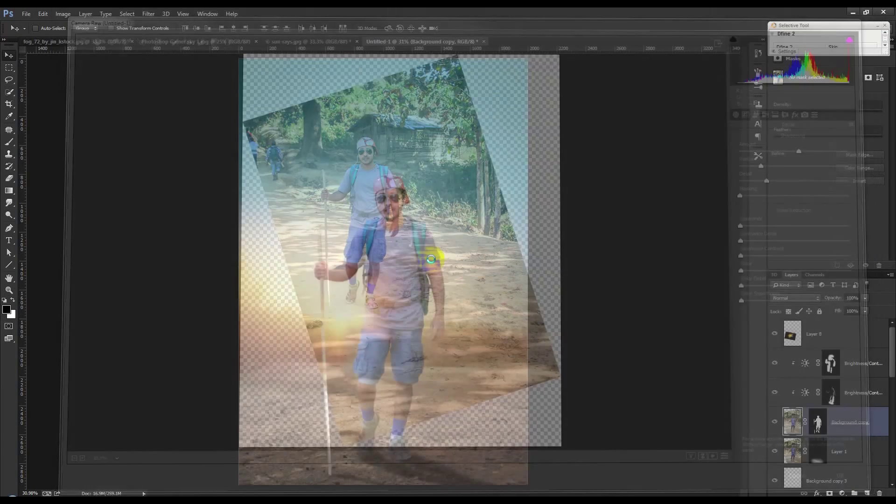
scroll(446, 281, "down", 2)
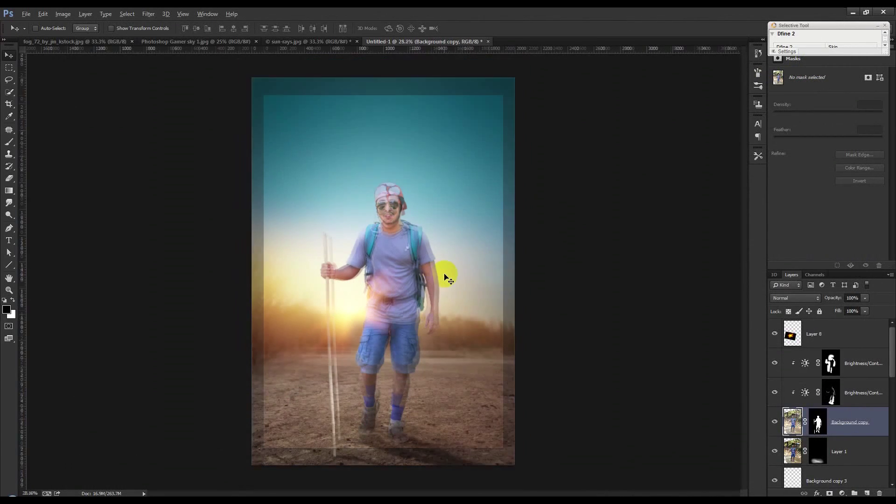
scroll(446, 281, "up", 1)
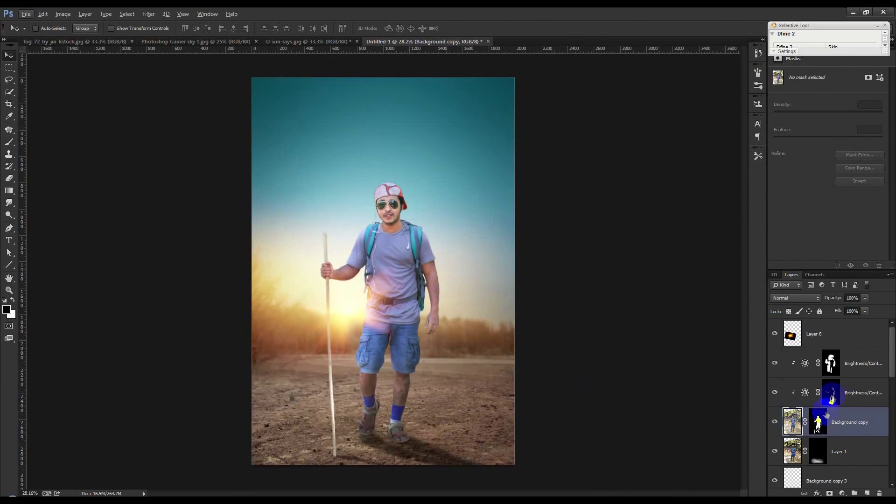
- Reselect the Brightness/Contrast 2 mask for further painting
left_click(832, 393)
scroll(368, 452, "up", 1)
scroll(367, 456, "up", 4)
scroll(365, 459, "up", 2)
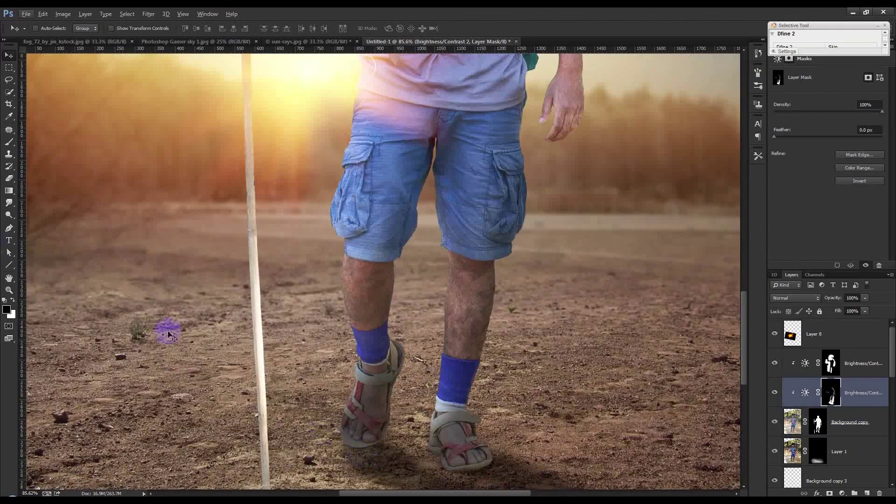
- Paint the Brightness/Contrast 2 mask around the hiker's heel and set Layer 1's shadow to 100% opacity
left_click(9, 142)
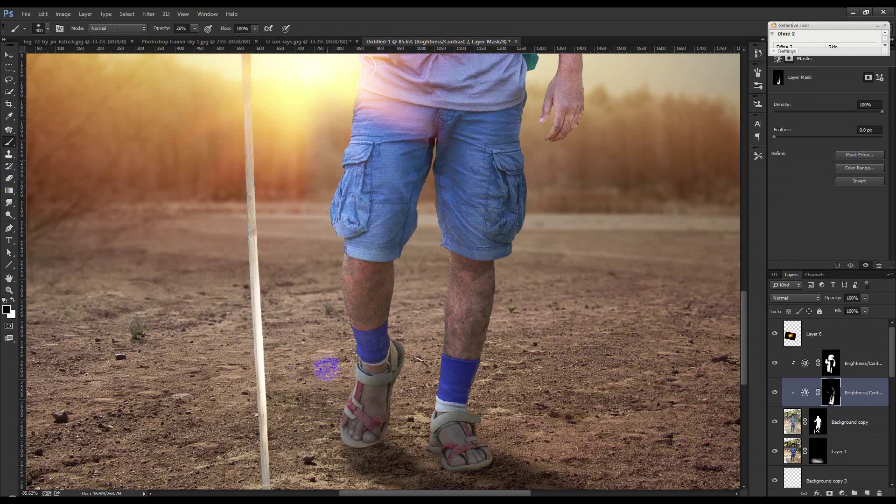
left_click_drag(430, 420, 432, 442)
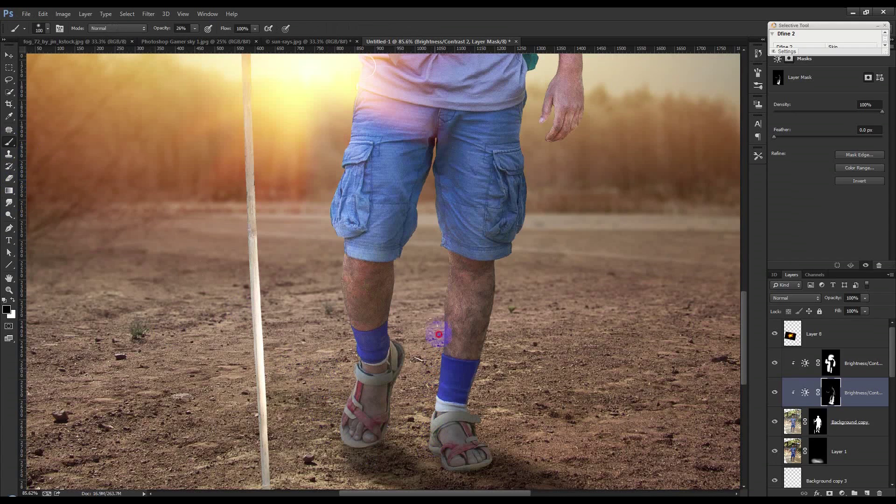
left_click(843, 457)
type("100")
key("Return")
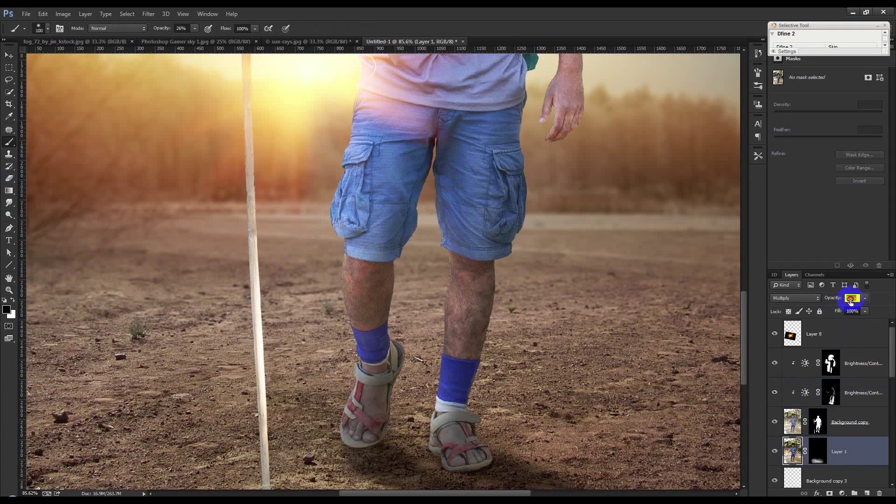
- Return to the Move tool and select Layer 8, the sun flare layer
left_click(9, 55)
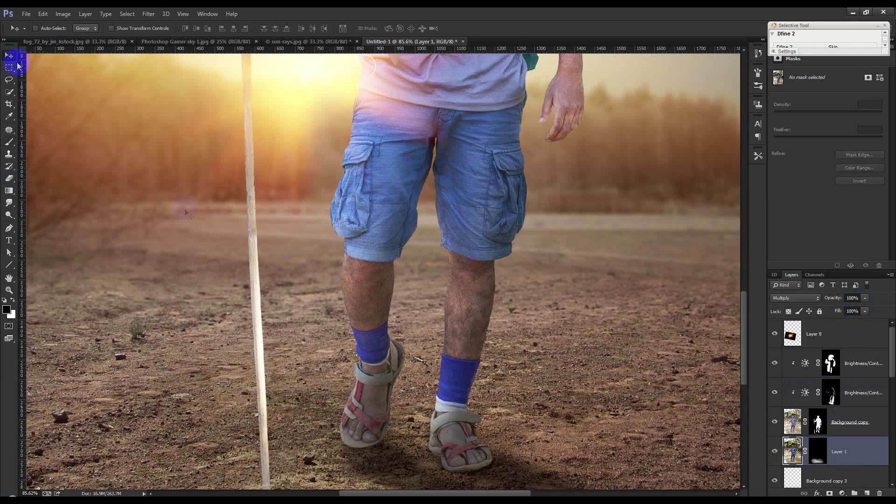
left_click(353, 352, "alt")
scroll(354, 351, "down", 2)
scroll(354, 351, "up", 1)
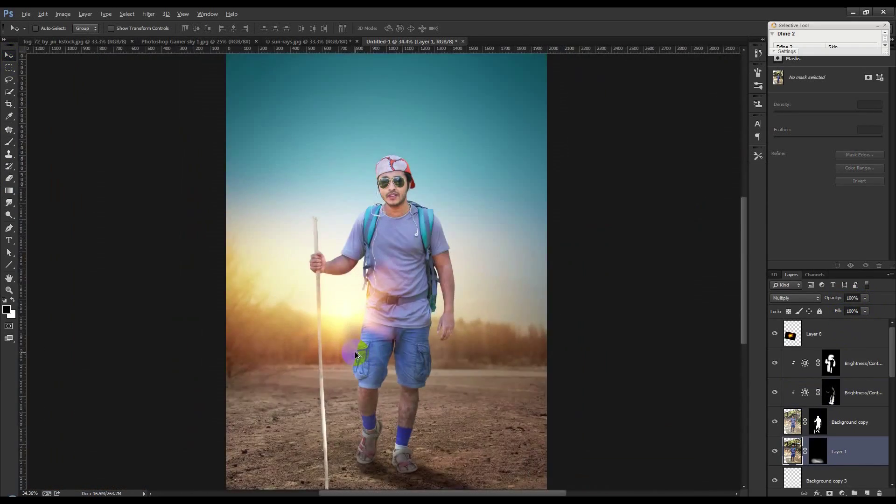
scroll(355, 351, "down", 2)
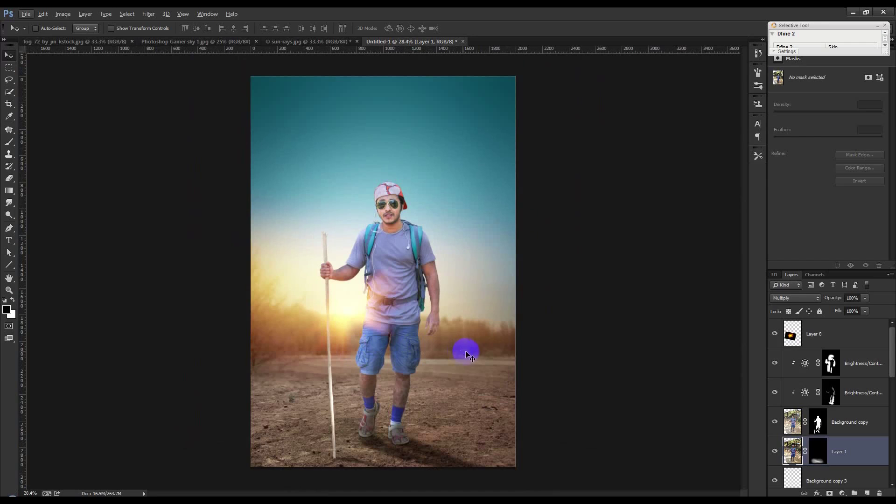
left_click(842, 341)
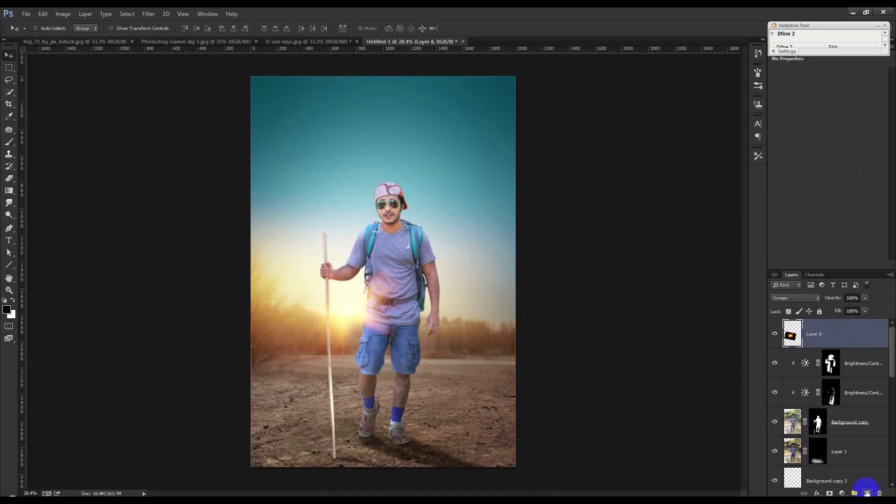
- Add an empty layer above Layer 8, then delete the unneeded Layer 10
left_click(866, 493)
left_click(64, 14)
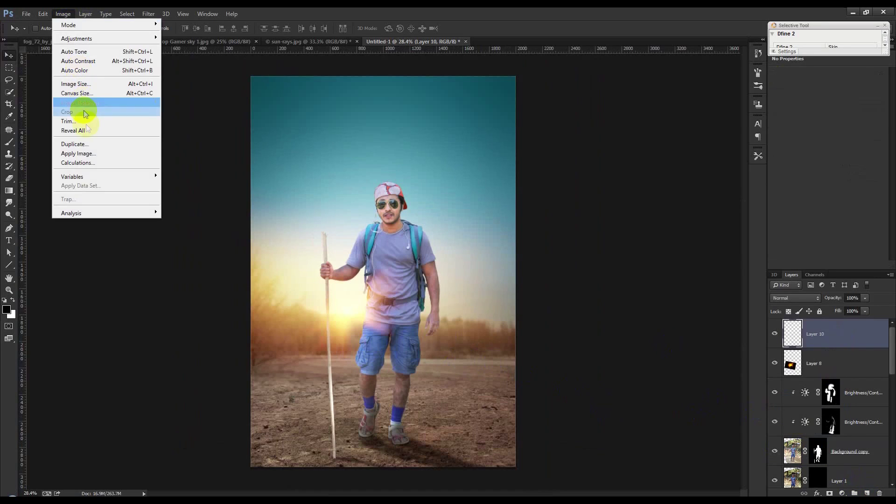
left_click(712, 227)
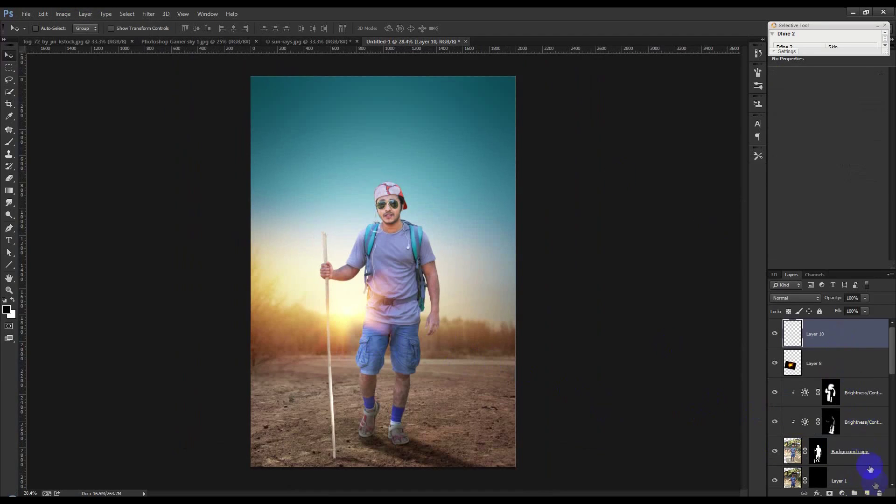
left_click(879, 493)
- Add a Color Balance layer with midtones +10 red, -17 yellow, and highlights shifted toward cyan
left_click(842, 493)
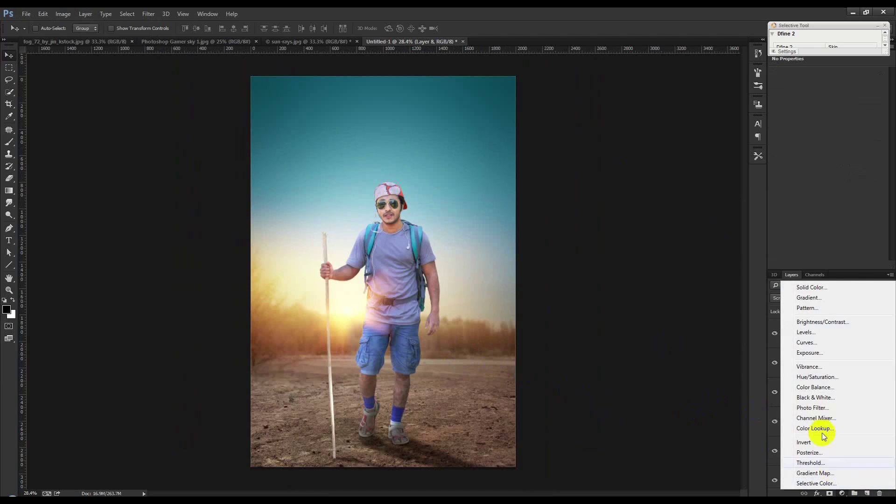
left_click(815, 387)
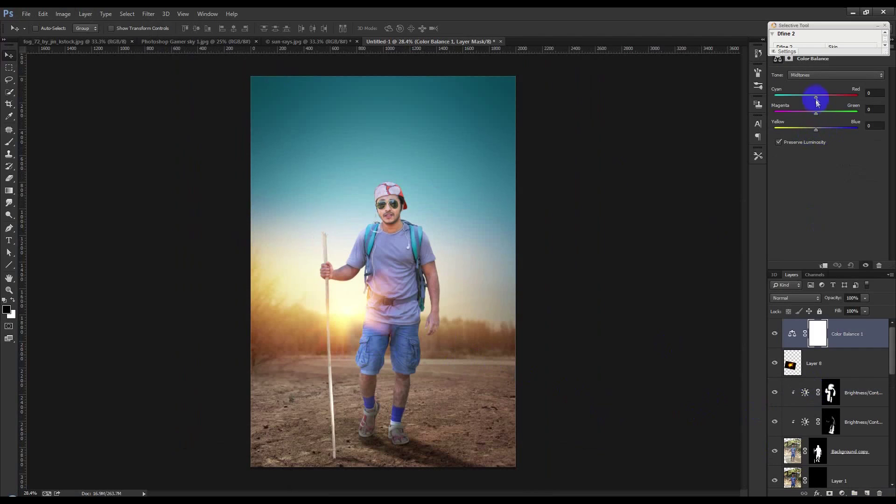
left_click_drag(816, 98, 800, 100)
left_click_drag(825, 132, 812, 132)
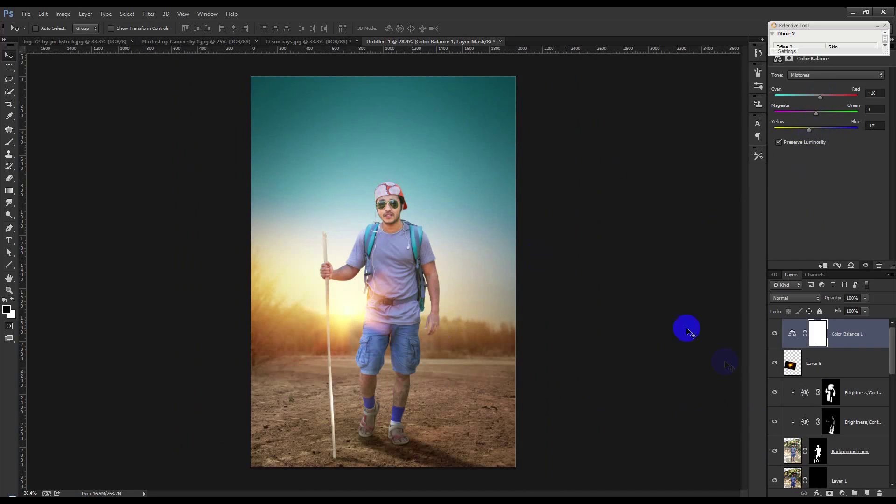
left_click(822, 74)
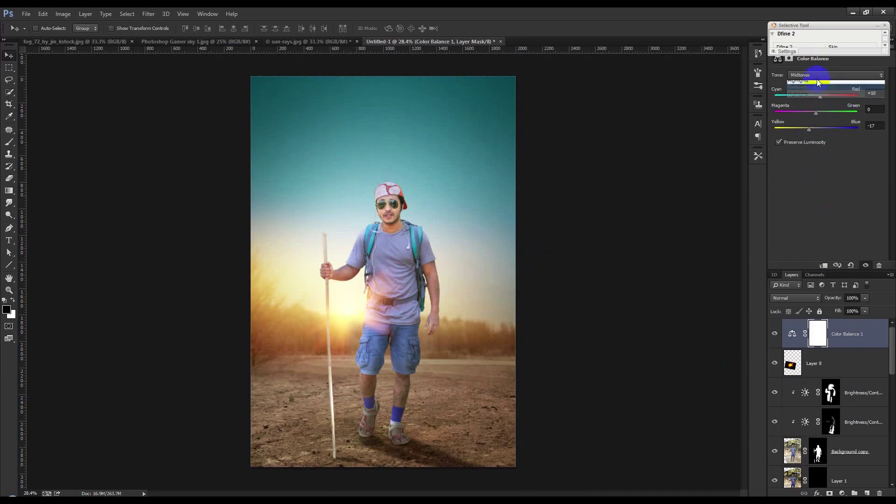
left_click(820, 89)
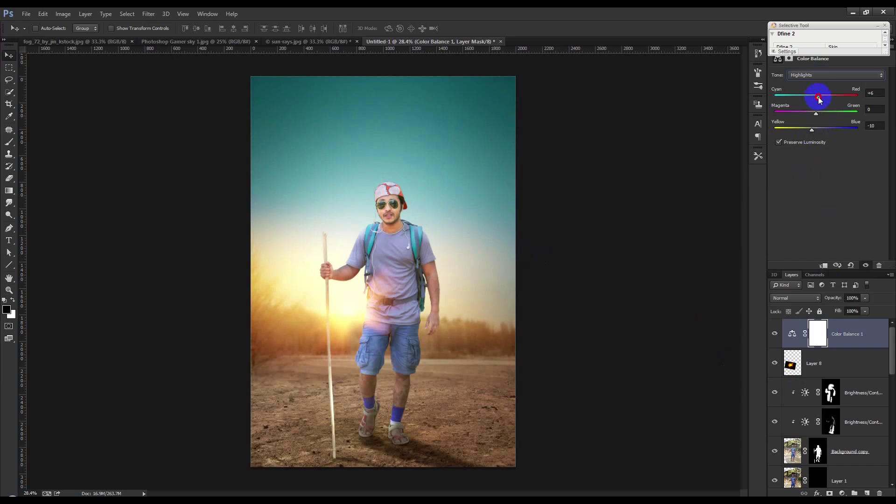
left_click_drag(823, 96, 812, 97)
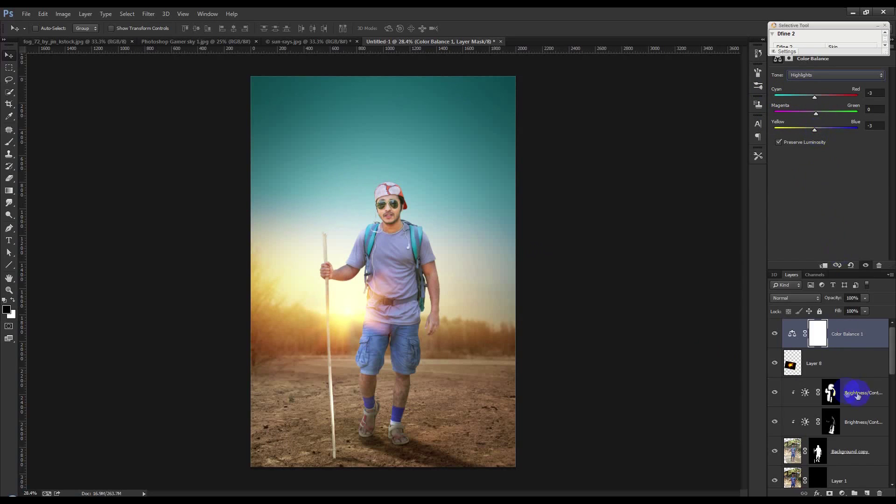
- Stamp all visible layers into a new Layer 10 using Apply Image
left_click(866, 494)
left_click(65, 14)
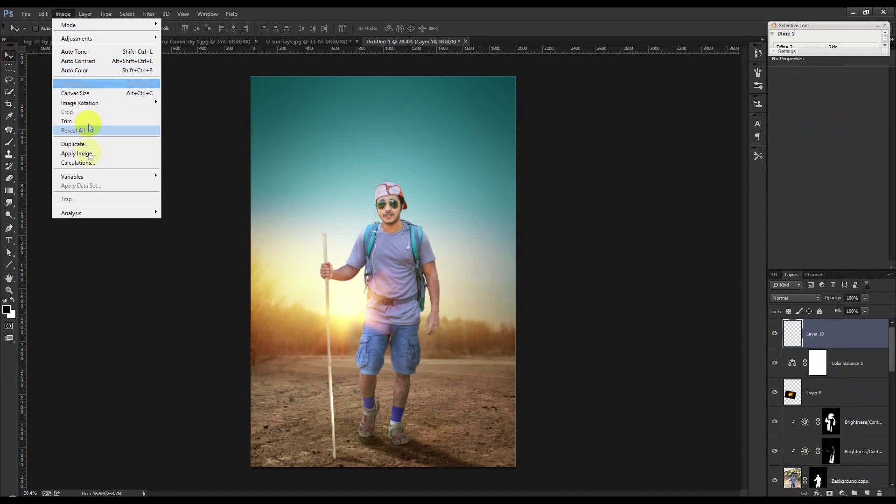
left_click(84, 153)
left_click(528, 156)
- Open the merged layer in the Camera Raw Filter with the Radial Filter tool
left_click(148, 14)
left_click(170, 75)
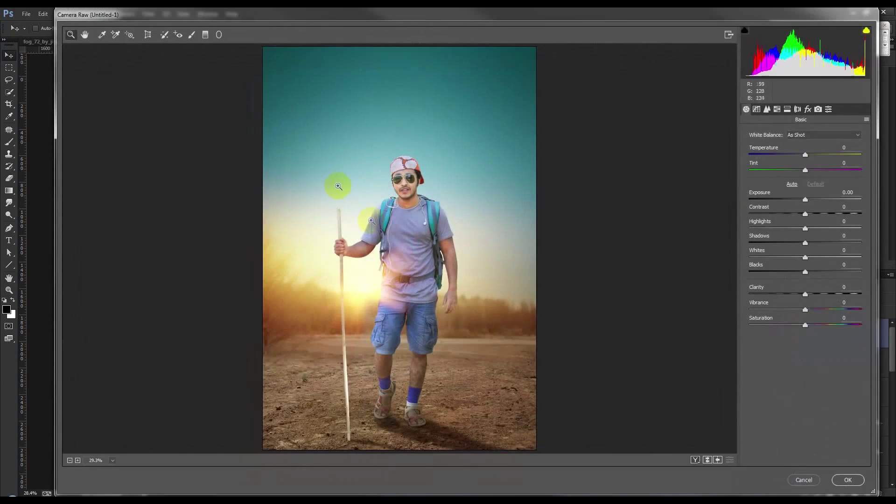
left_click(219, 35)
- Draw a radial oval around the hiker darkening the outside, undoing a stray second oval
left_click_drag(365, 268, 435, 378)
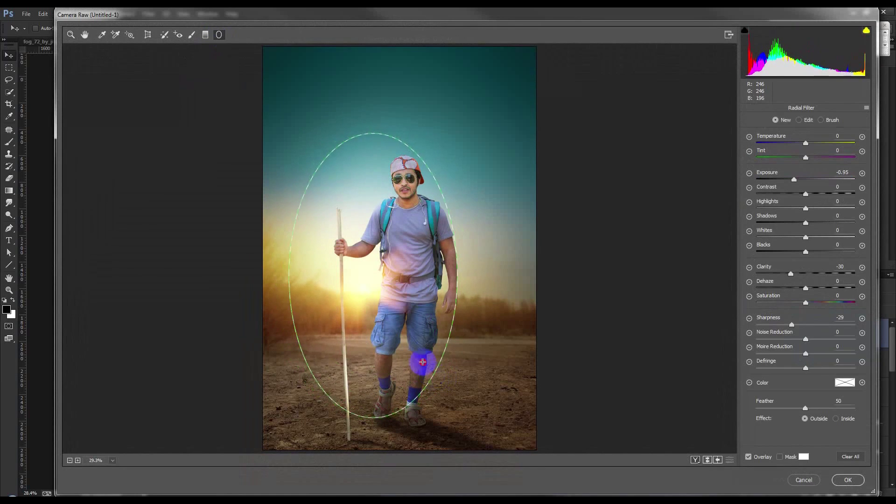
left_click_drag(436, 378, 400, 319)
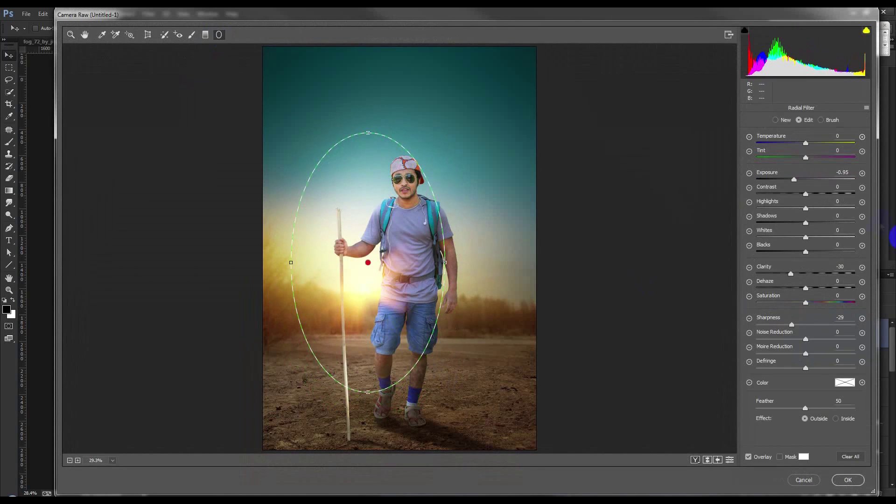
left_click_drag(789, 183, 793, 185)
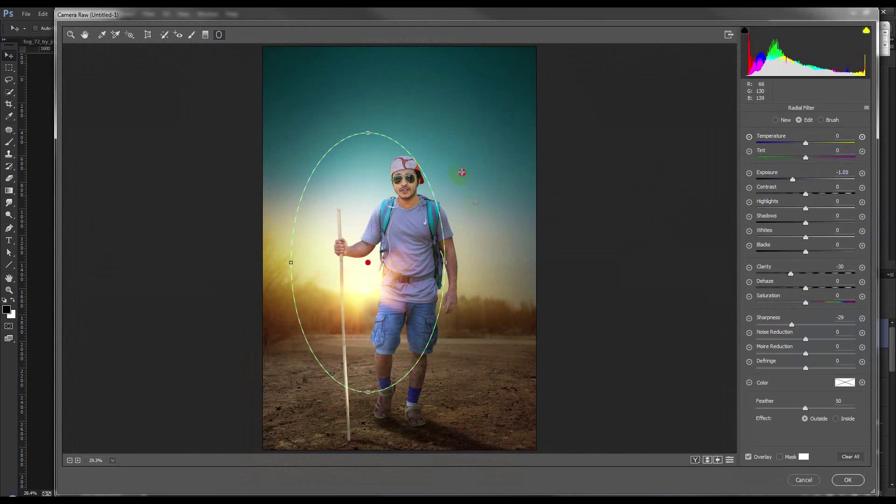
left_click_drag(462, 173, 489, 225)
key("ctrl+z")
- Tilt and stretch the oval past the photo edges, set Exposure -1.10, and shift it right
left_click_drag(409, 144, 302, 149)
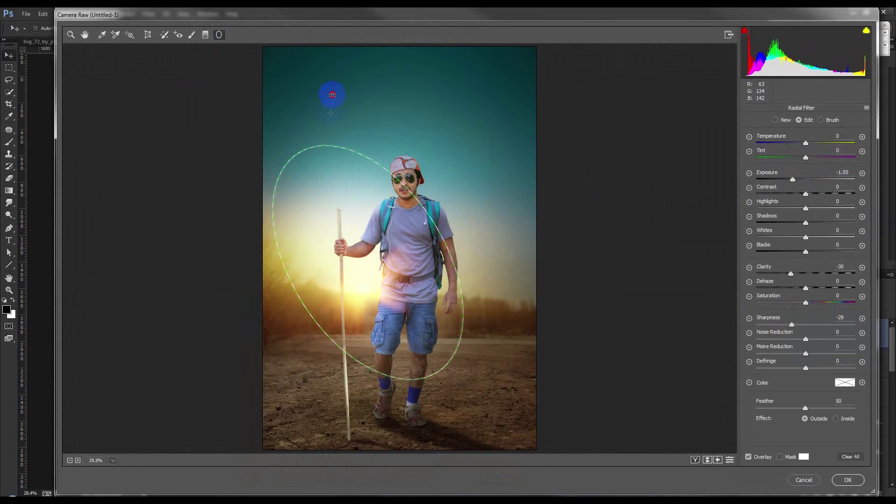
left_click_drag(302, 149, 247, 58)
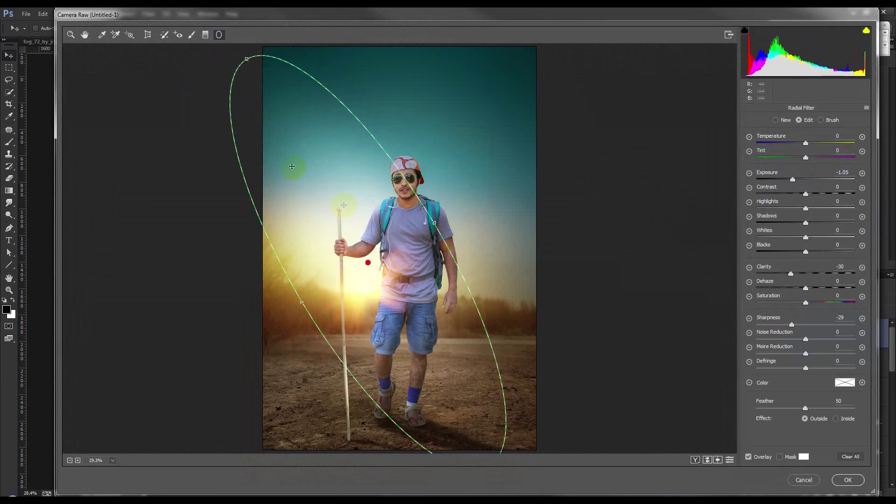
mouse_move(433, 234)
left_mouse_down()
mouse_move(476, 196)
mouse_move(422, 227)
mouse_move(378, 193)
left_mouse_up()
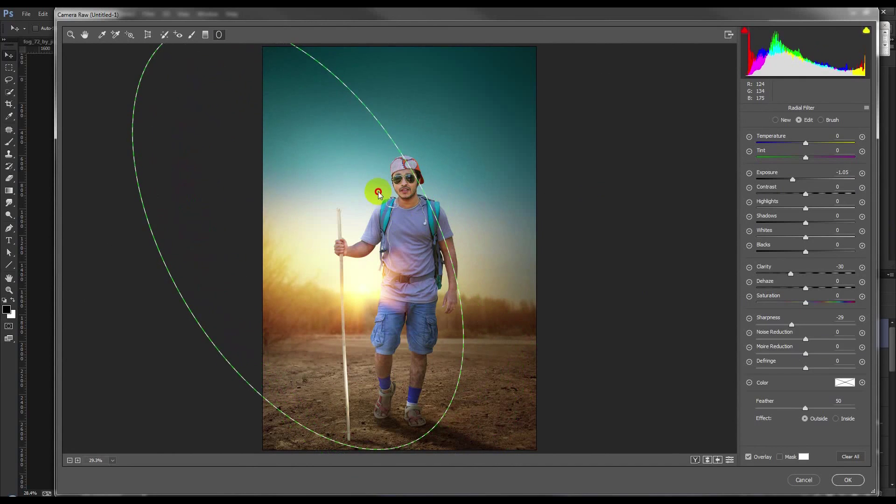
left_click_drag(187, 47, 171, 26)
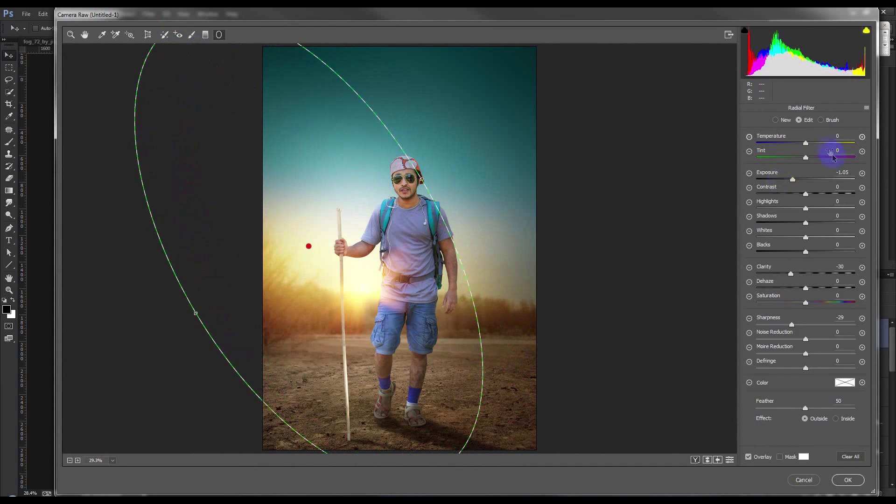
left_click_drag(797, 180, 793, 181)
mouse_move(455, 300)
left_mouse_down()
mouse_move(476, 288)
mouse_move(496, 297)
mouse_move(480, 307)
left_mouse_up()
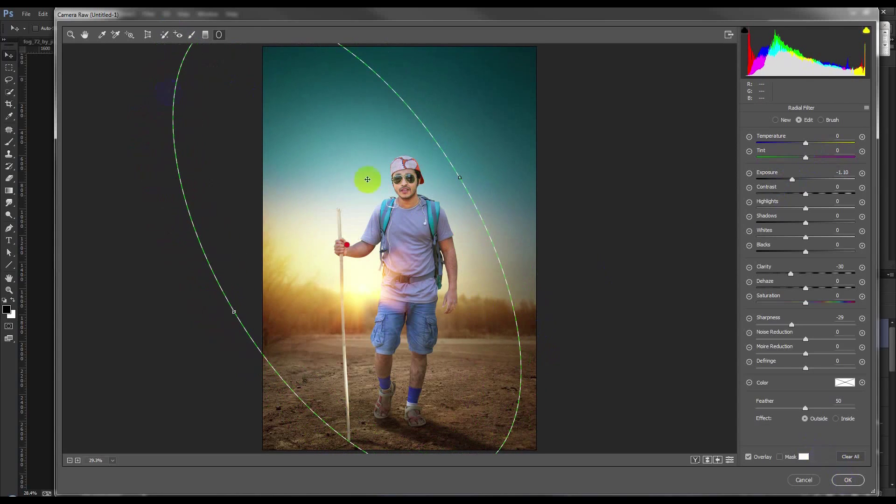
left_click(192, 35)
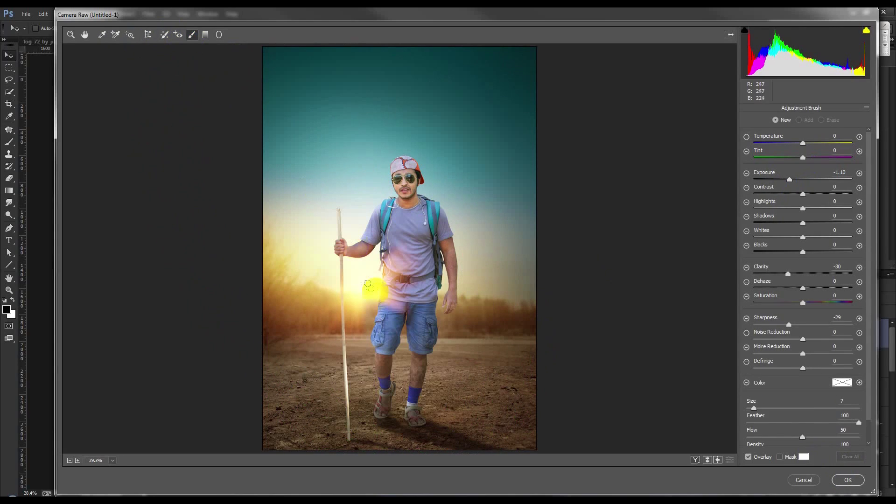
- Brush over the sun glow with Exposure +1.20, Contrast +46, Highlights +46 and Saturation +33
left_click_drag(376, 280, 384, 282)
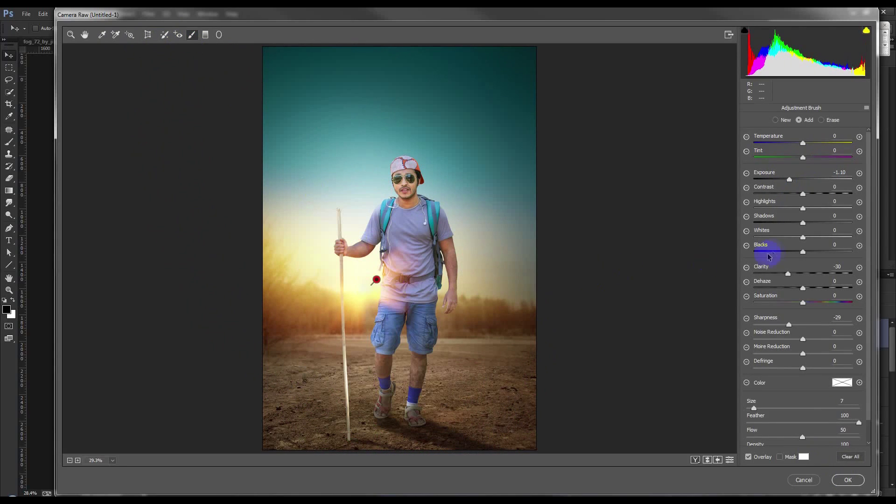
left_click_drag(796, 182, 820, 180)
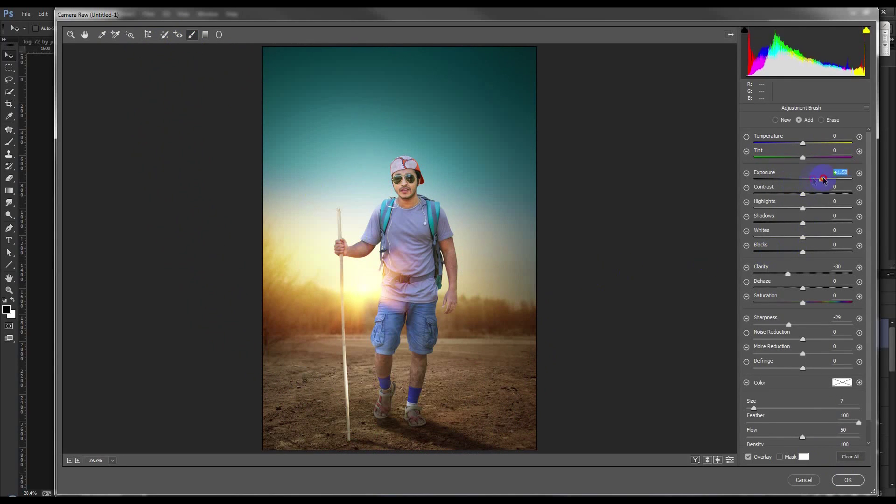
left_click_drag(374, 278, 368, 291)
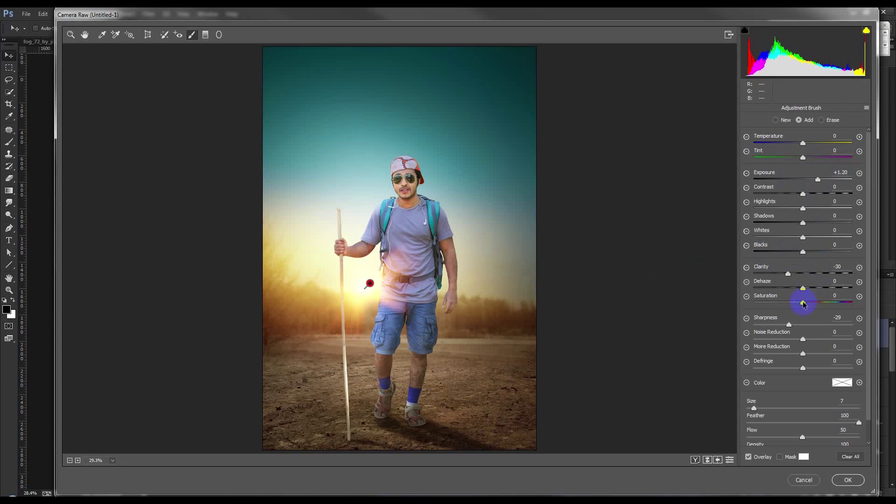
left_click_drag(802, 304, 819, 304)
left_click_drag(803, 194, 824, 195)
left_click_drag(804, 209, 825, 208)
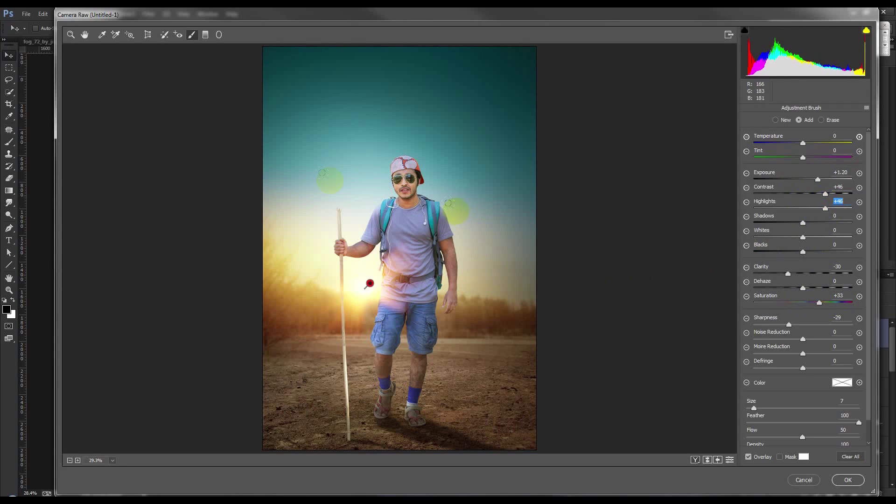
left_click(85, 35)
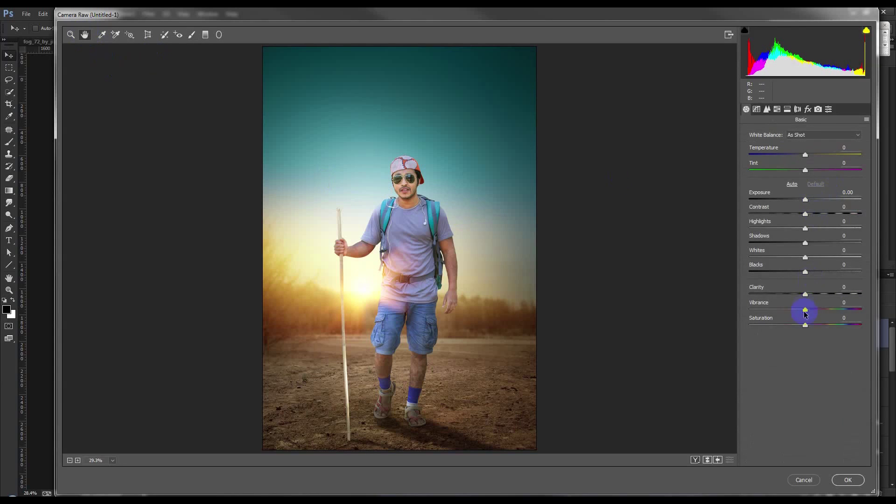
- Set global Vibrance +16, Temperature +6 and Exposure +0.10, then slightly lower the sharpening amount
left_click_drag(806, 311, 814, 294)
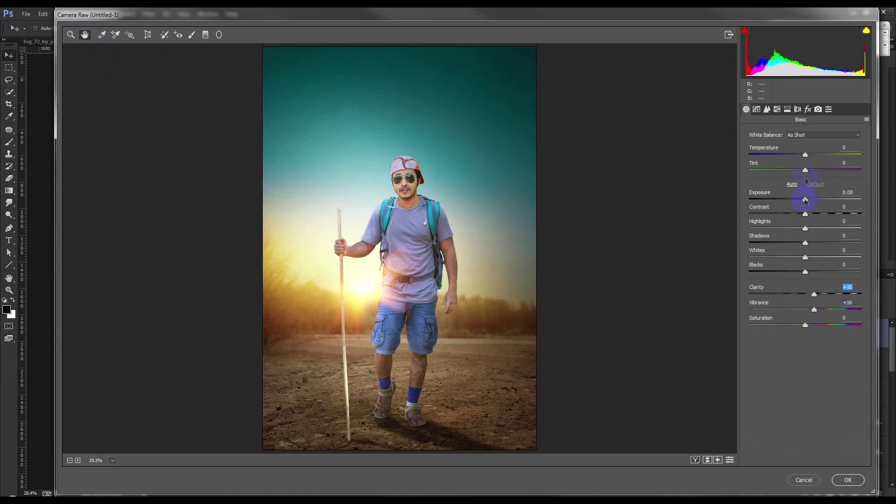
left_click_drag(805, 154, 809, 154)
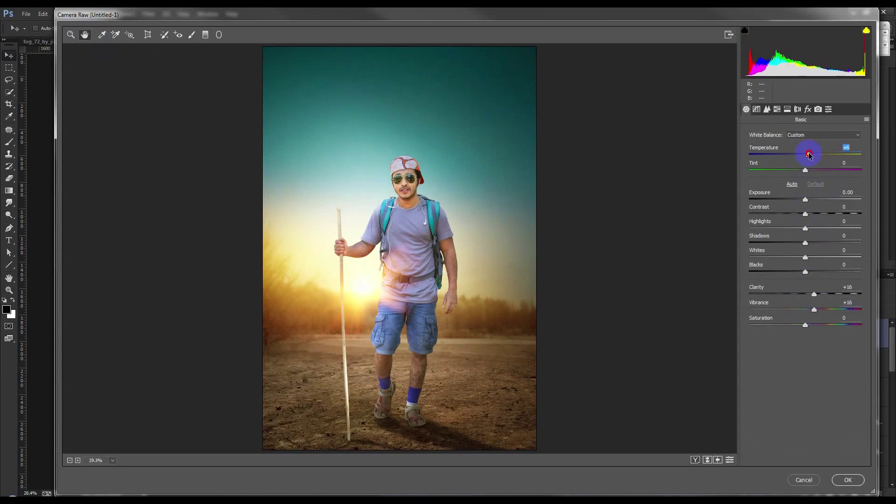
left_click_drag(806, 200, 806, 214)
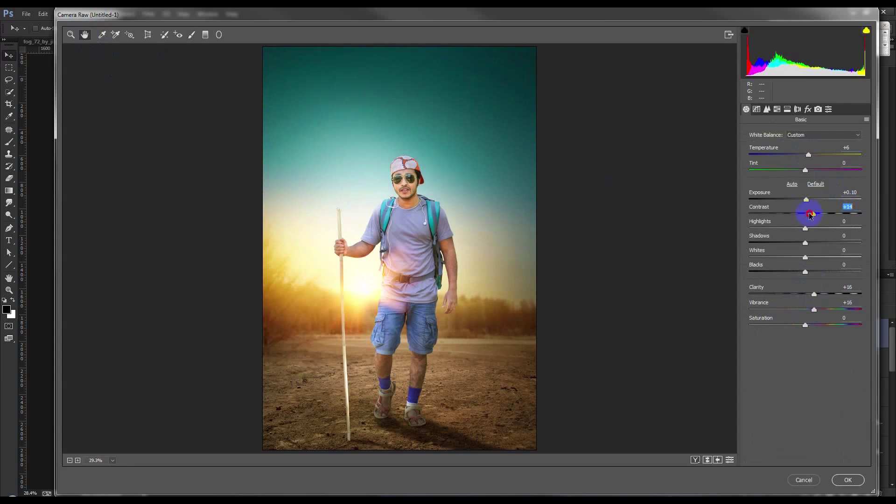
left_click(766, 110)
left_click_drag(768, 147, 777, 149)
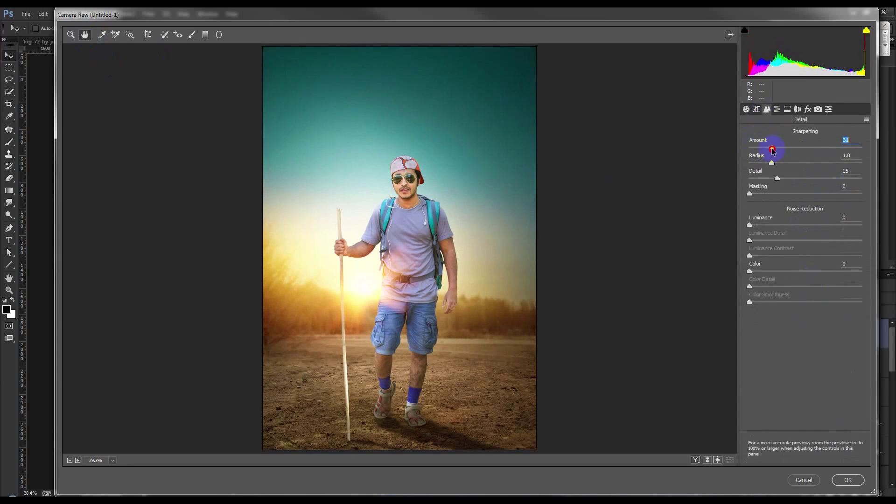
- Set luminance noise reduction to 6 and rebalance the lights and darks in the tone curve
left_click(756, 109)
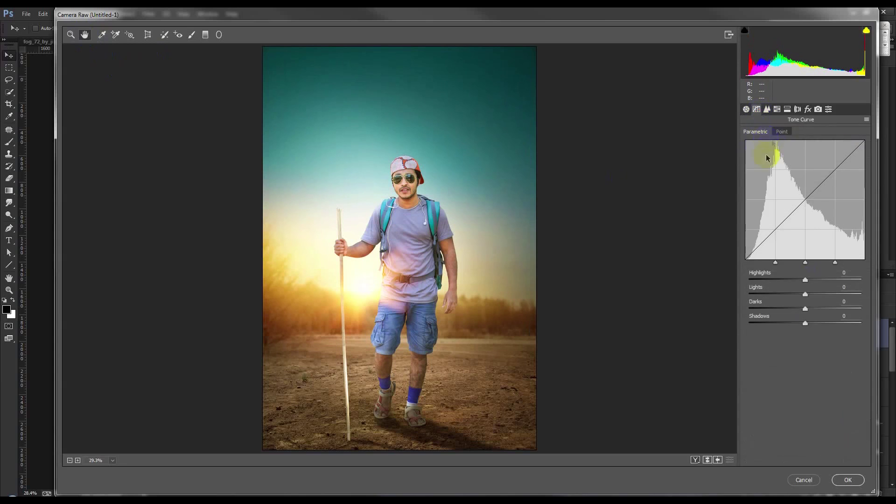
left_click(767, 109)
mouse_move(750, 226)
left_mouse_down()
mouse_move(761, 226)
mouse_move(752, 227)
left_mouse_up()
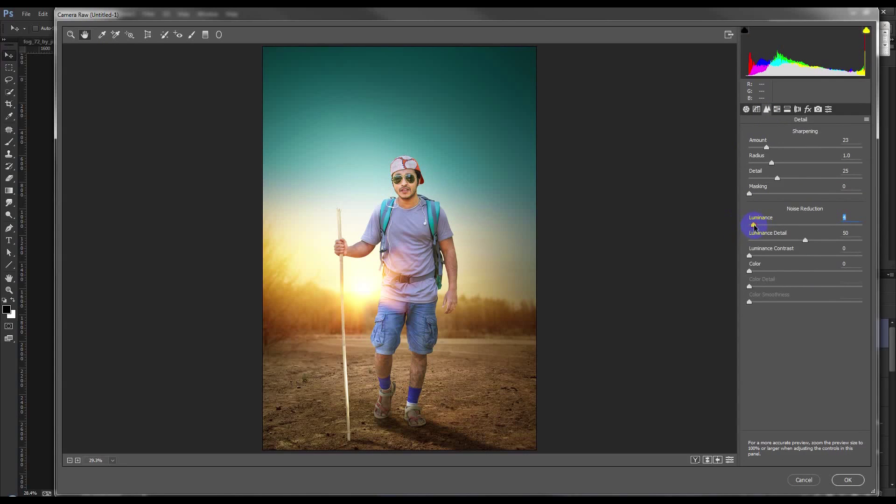
left_click(757, 109)
mouse_move(805, 294)
left_mouse_down()
mouse_move(813, 294)
mouse_move(807, 308)
left_mouse_up()
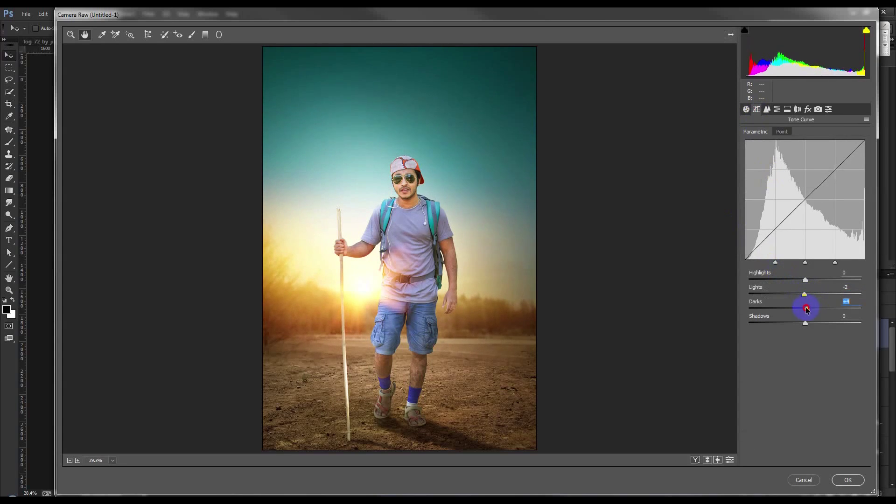
- Raise orange luminance to +13 and boost orange saturation in the HSL panel
left_click(777, 109)
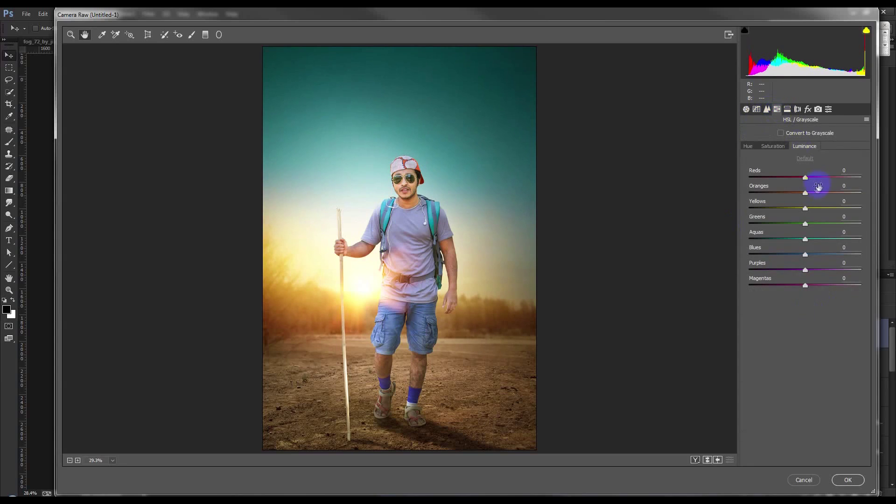
left_click_drag(805, 193, 814, 192)
left_click_drag(813, 192, 805, 193)
left_click_drag(805, 192, 812, 193)
left_click(773, 146)
left_click_drag(805, 193, 819, 201)
- Apply the Camera Raw edits, dismiss the out-of-memory error, and save as Poster effect.psd on the Desktop
left_click(842, 485)
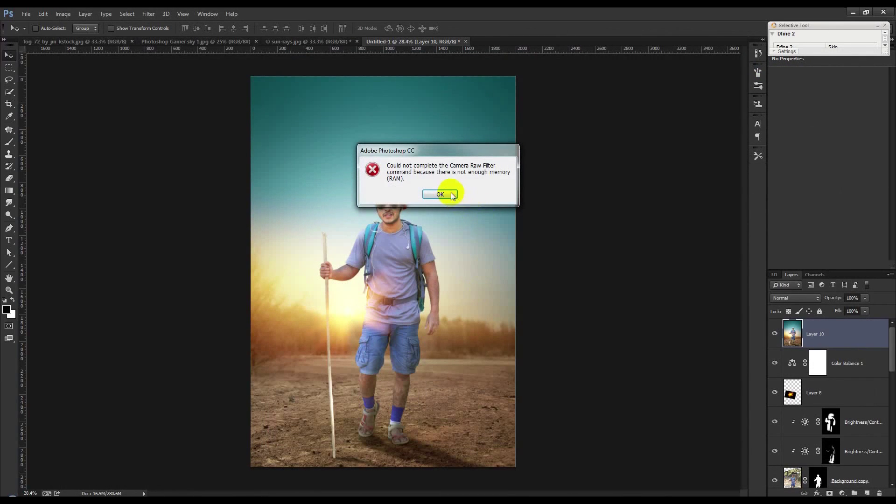
left_click(449, 196)
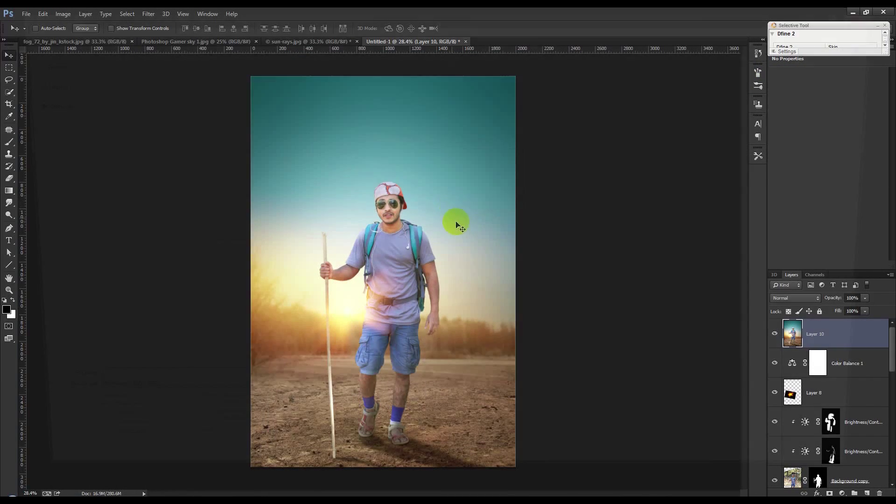
key("ctrl+shift+s")
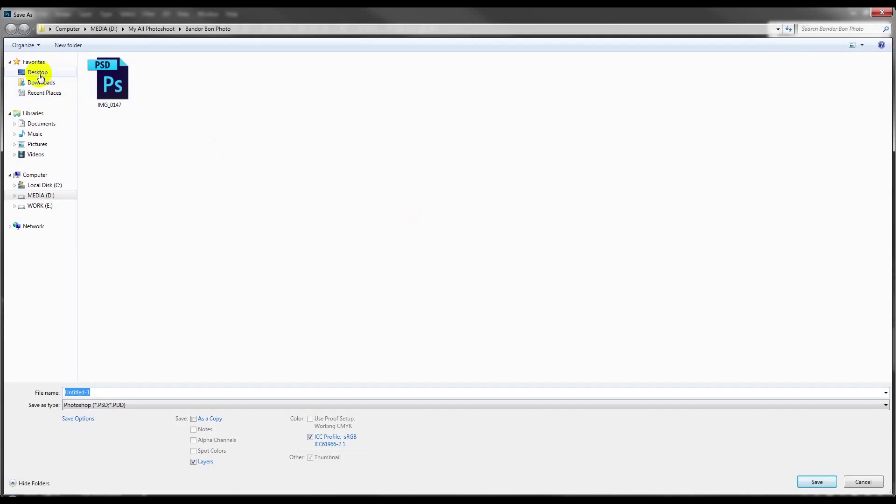
left_click(39, 75)
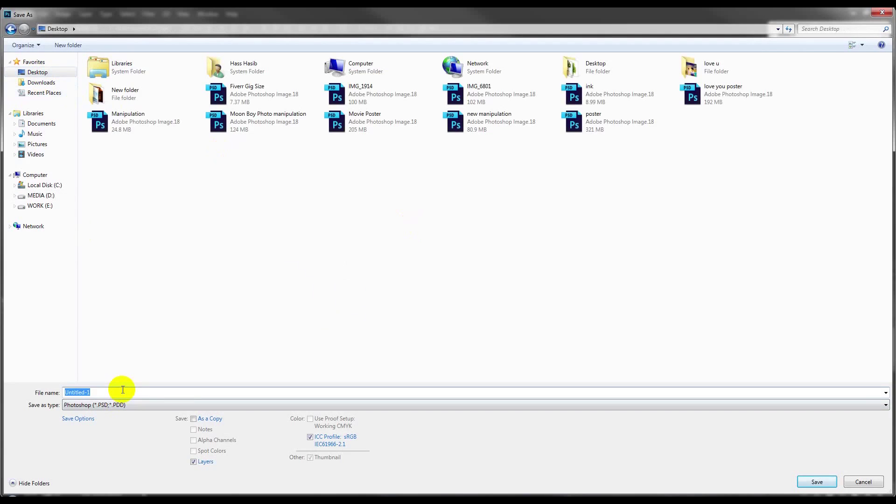
type("Poster effect")
key("Return")
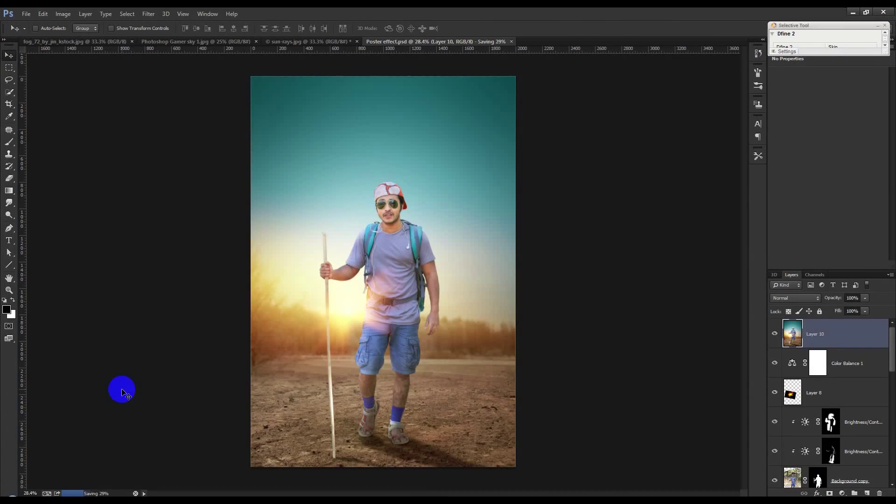
- Zoom in and out to inspect the hiker's vignette and sun glow, briefly browsing the Image menu
scroll(260, 366, "down", 1)
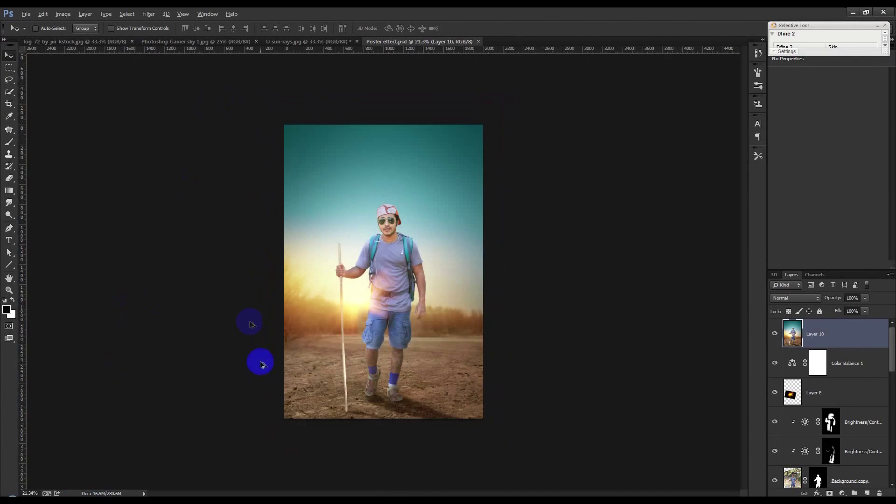
left_click(63, 13)
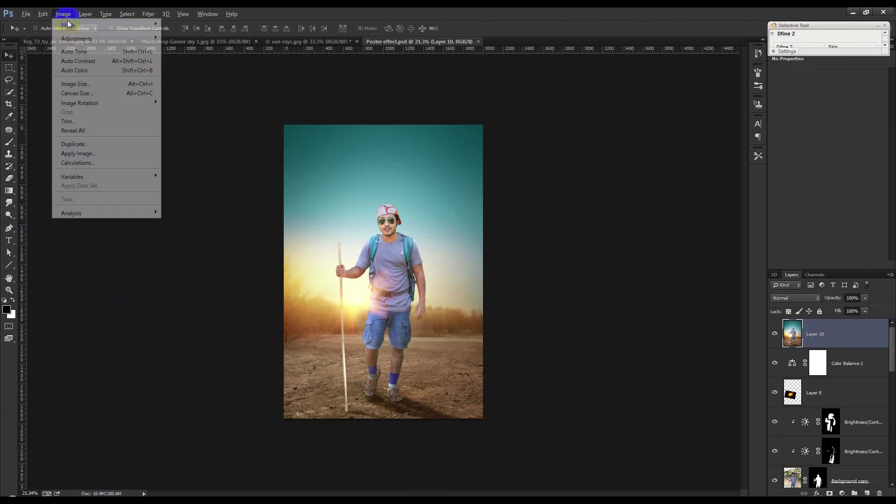
left_click(256, 158)
scroll(389, 363, "up", 1)
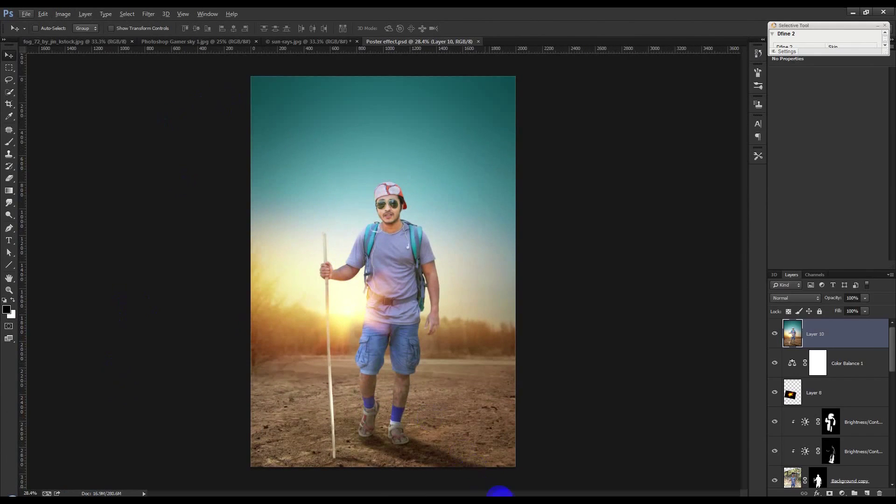
scroll(432, 415, "down", 1)
scroll(432, 417, "up", 1)
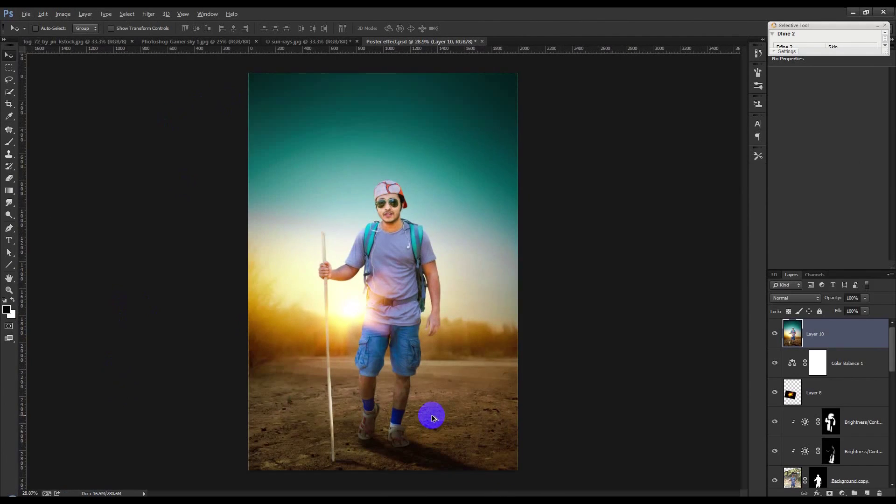
scroll(432, 417, "up", 1)
scroll(427, 377, "up", 1)
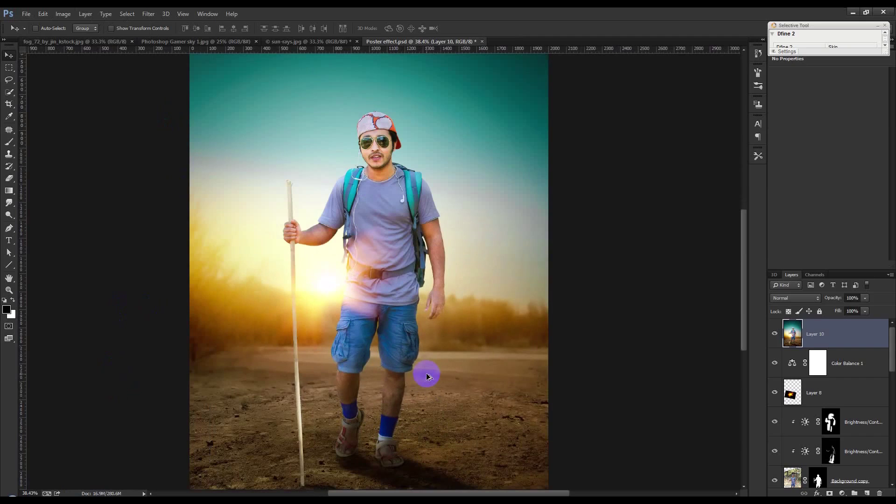